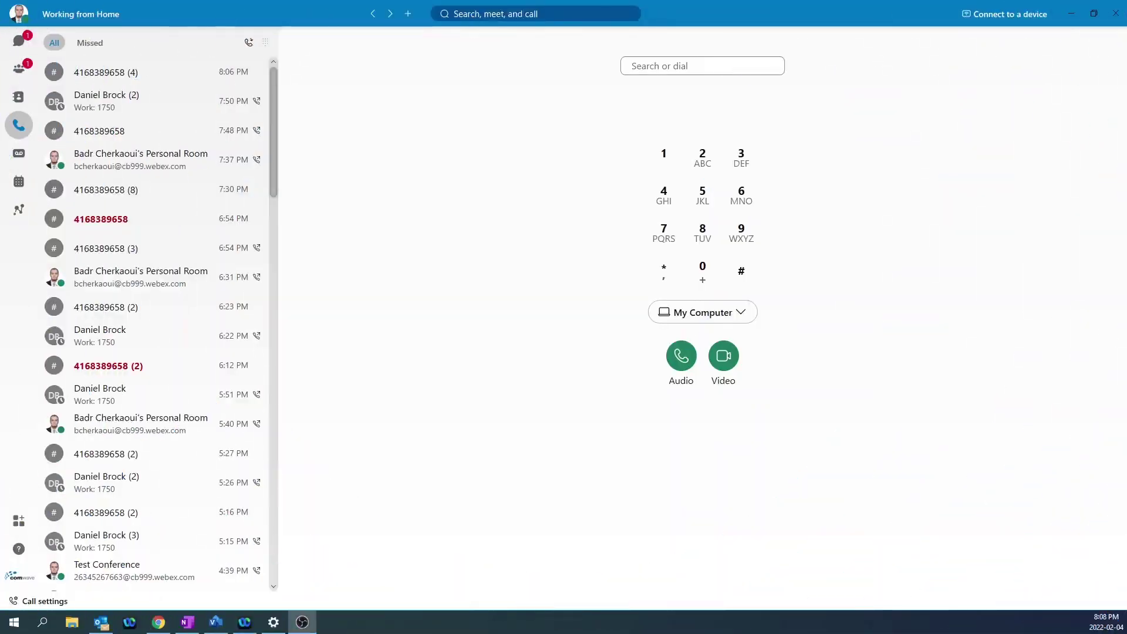
Search Webex for the colleague by first name to list matching people and spaces.
click(514, 14)
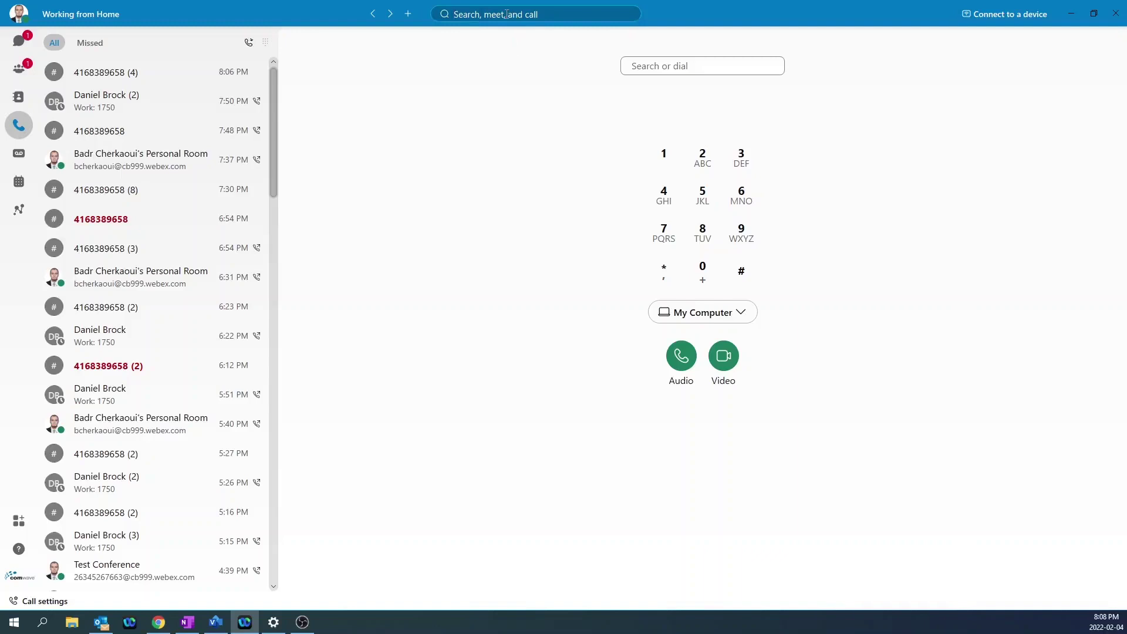
text(daniel)
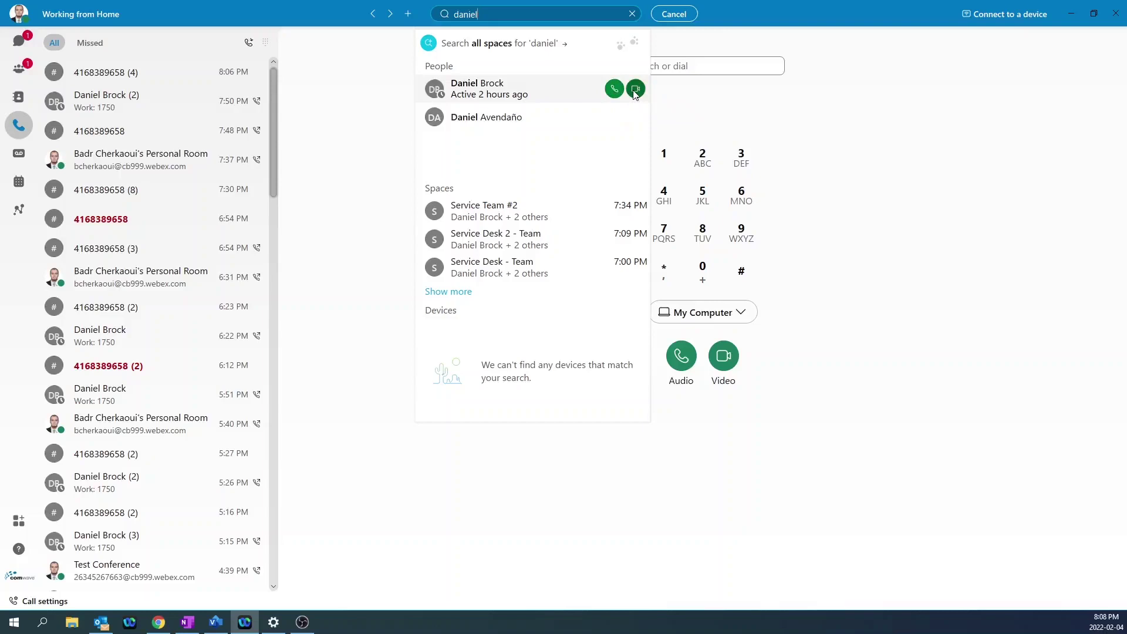
Open the direct conversation with the colleague and send a short 'Hi' greeting addressed to them.
click(461, 96)
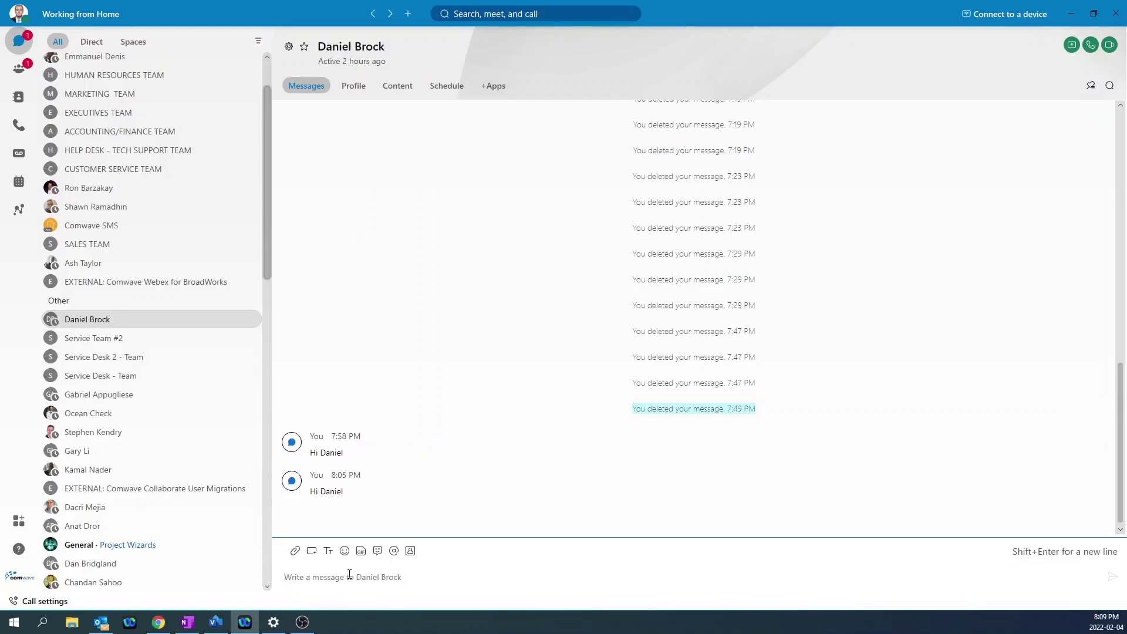
text(Hi Dane)
key(Return)
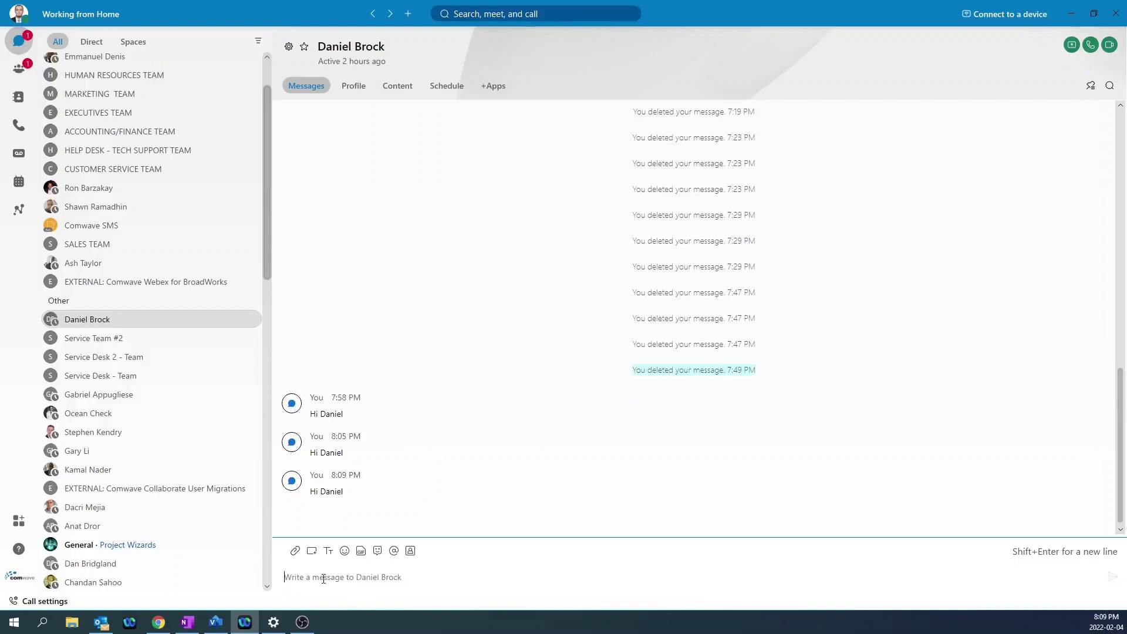
Try uploading a file from the computer, then cancel and close the attachment menu.
click(295, 552)
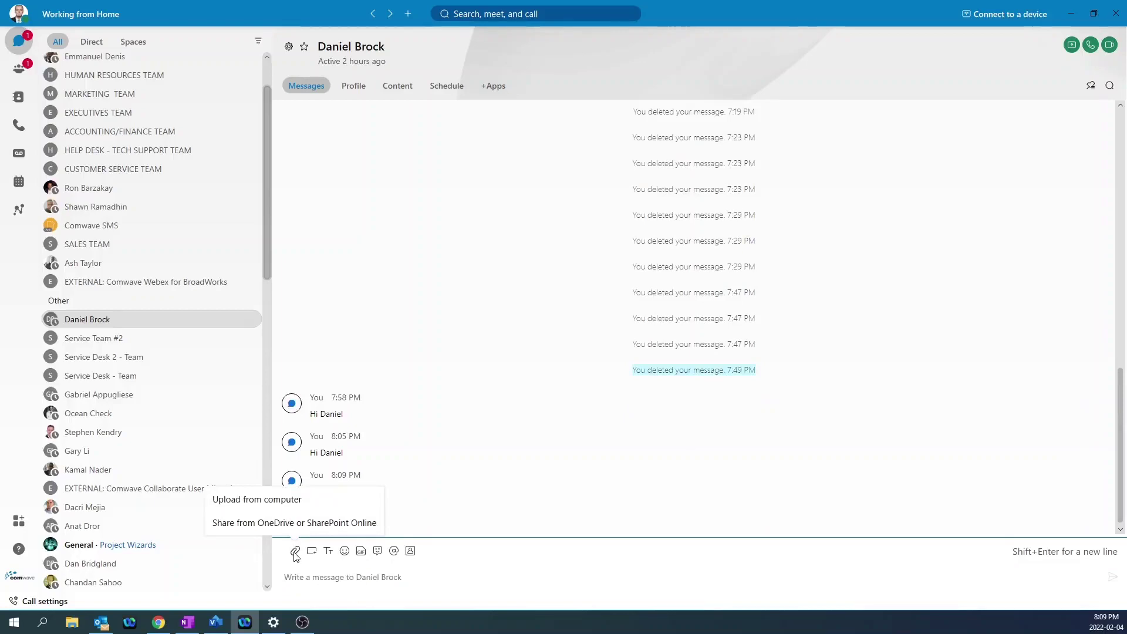
click(223, 505)
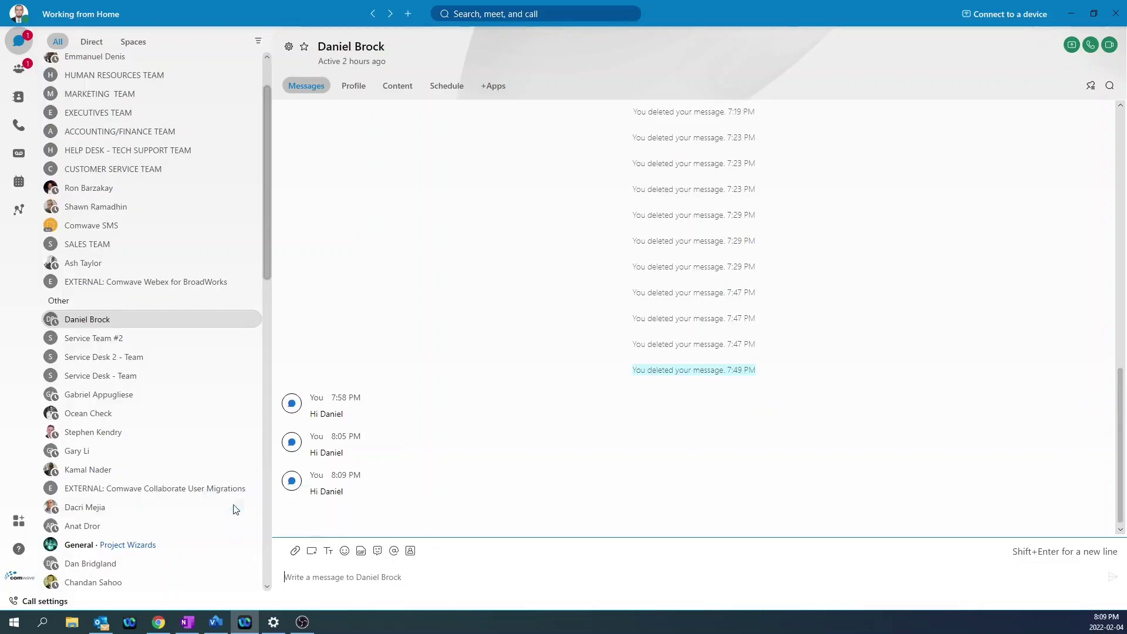
click(713, 392)
click(296, 550)
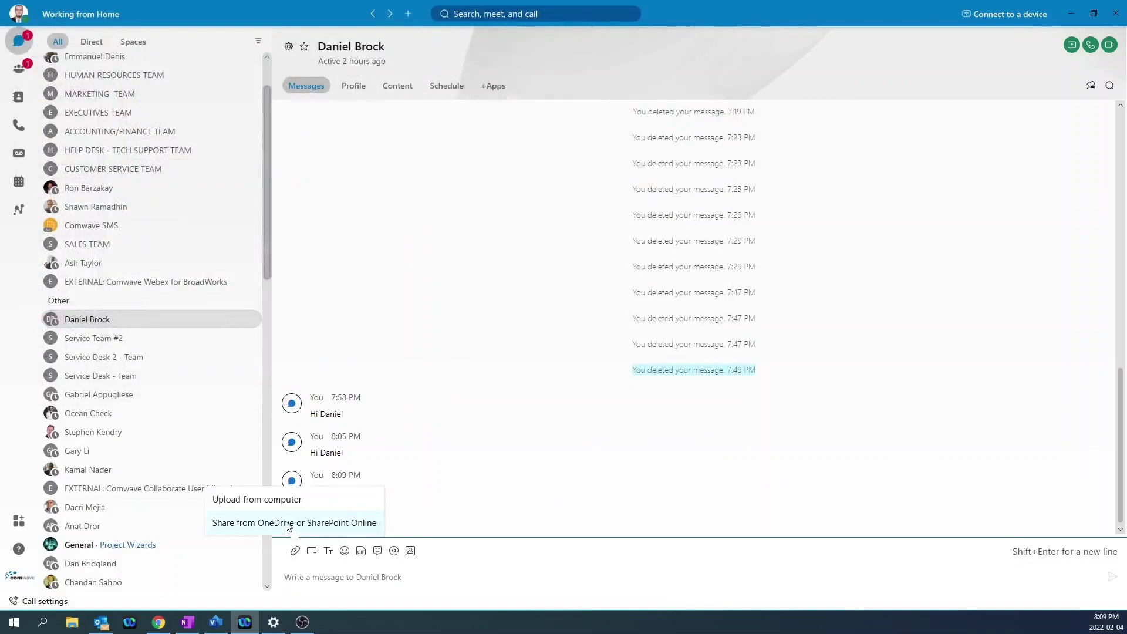
click(414, 569)
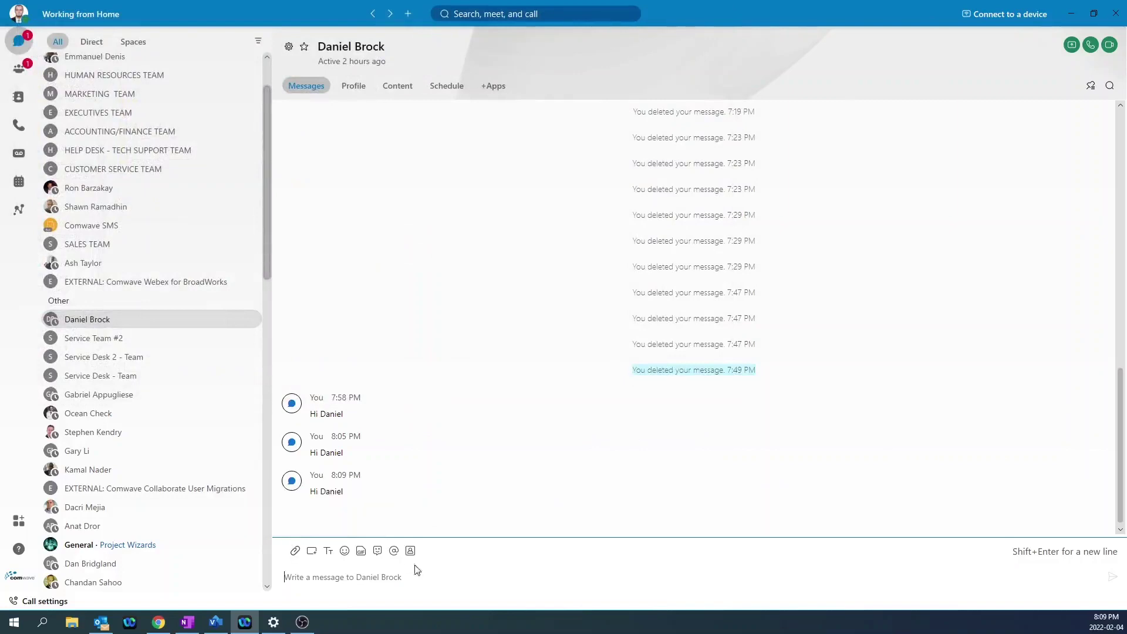
View the colleague's profile, then the space's Content tab with no shared files.
click(357, 88)
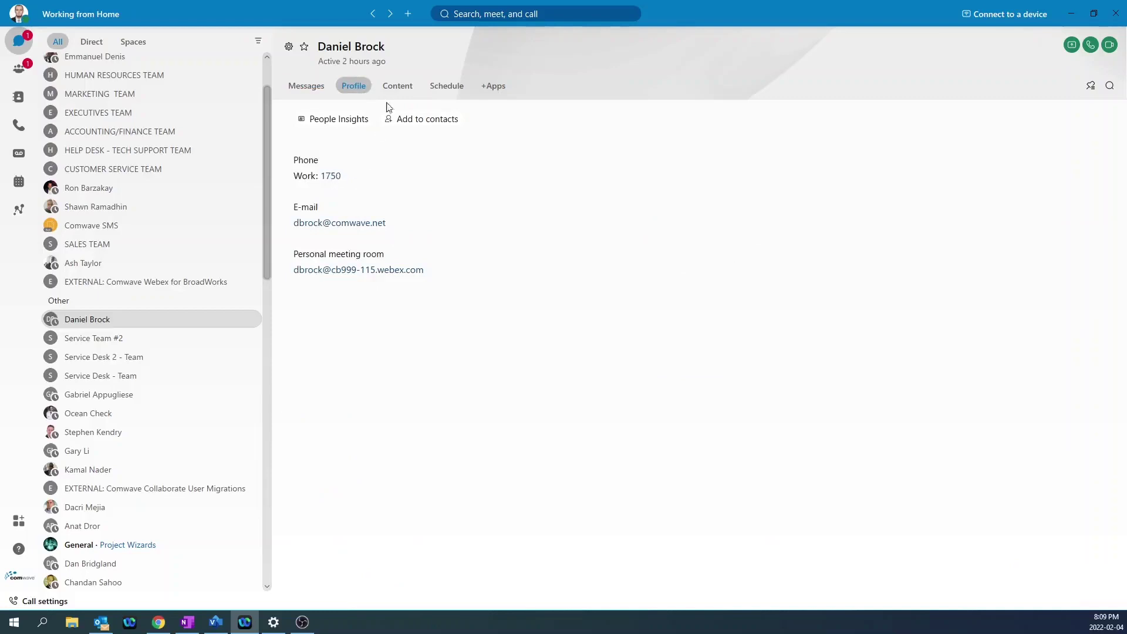
click(395, 85)
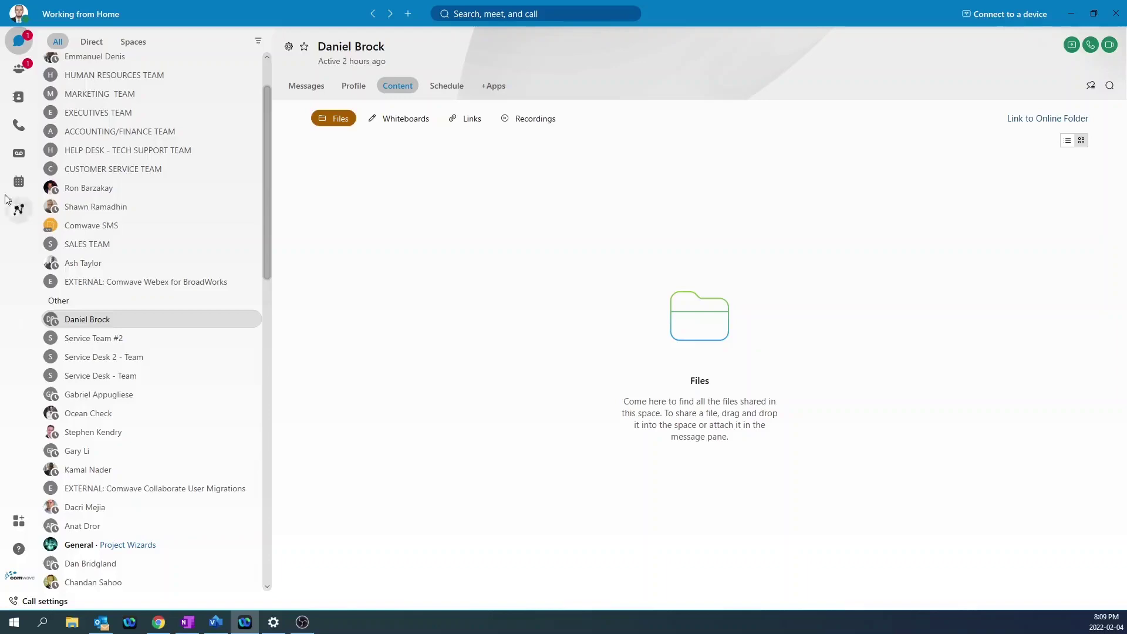
From Calling, place an audio call to the entered phone number, then end it.
click(18, 125)
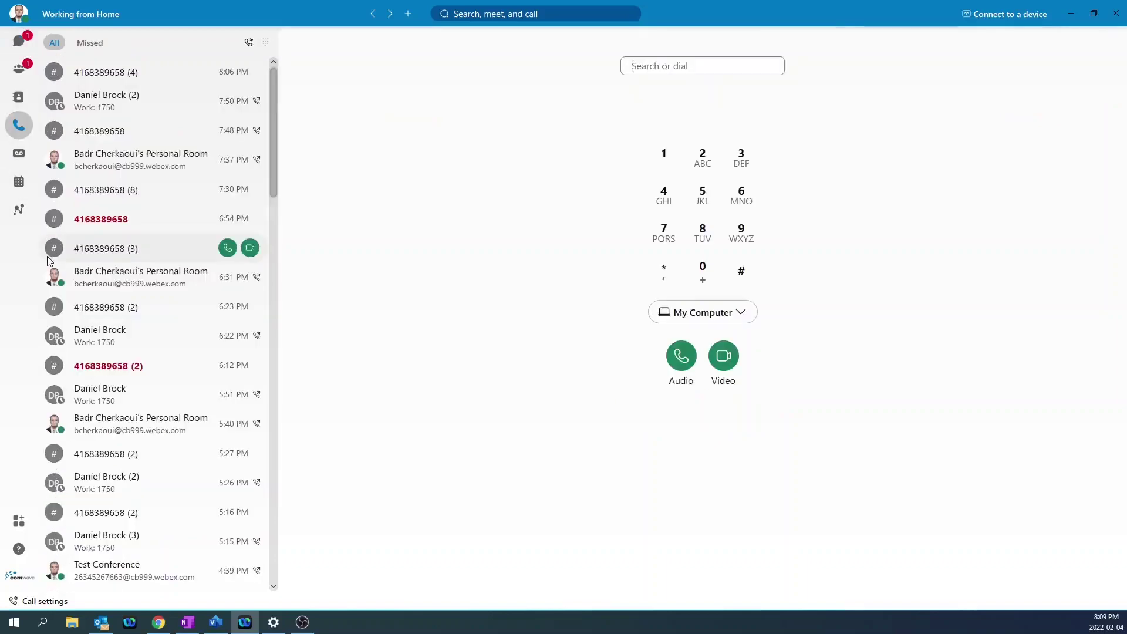
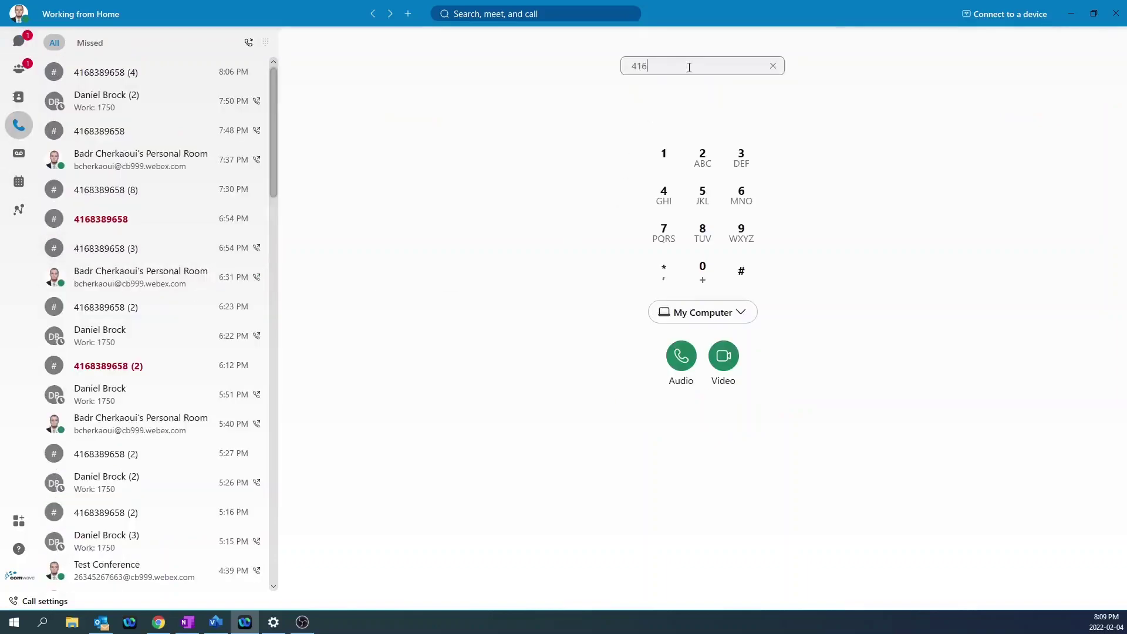
click(682, 360)
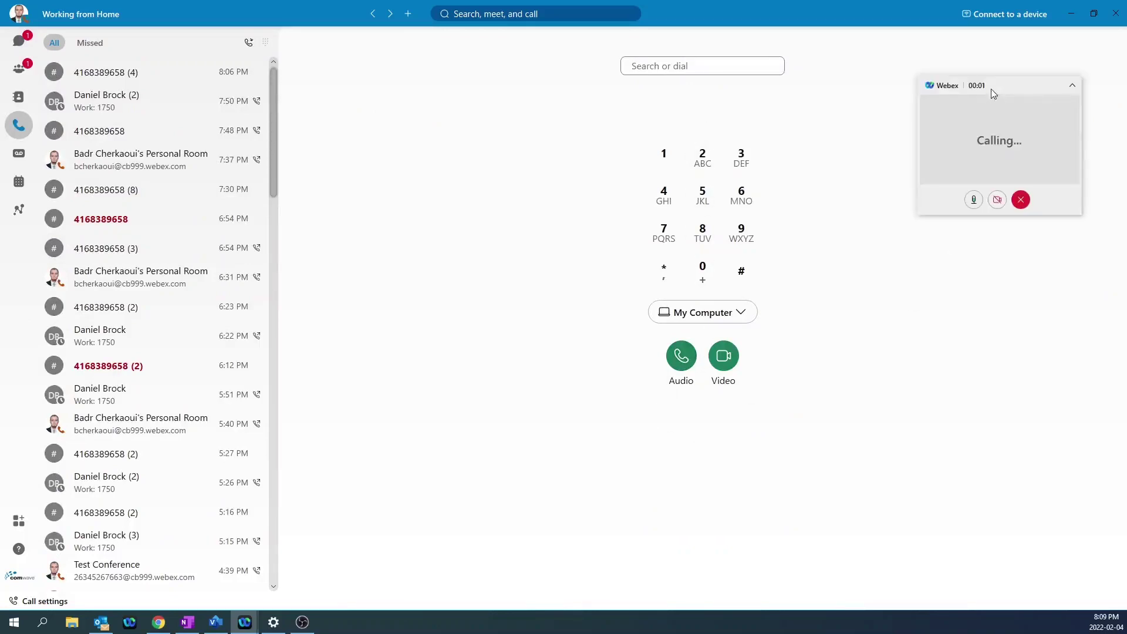
drag(922, 87, 892, 91)
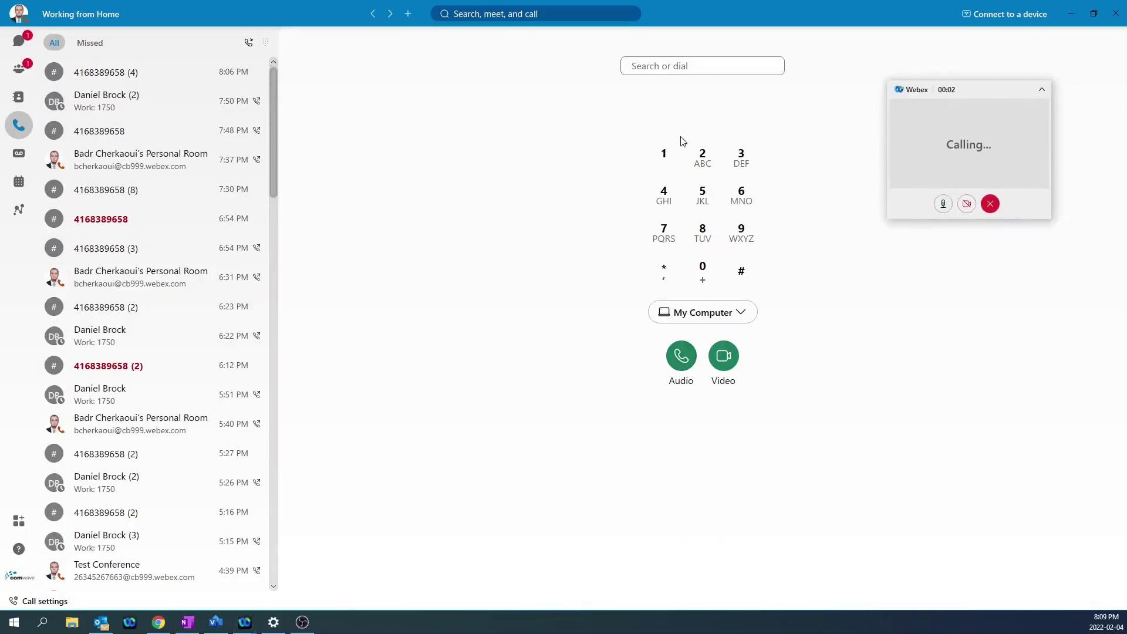
click(990, 206)
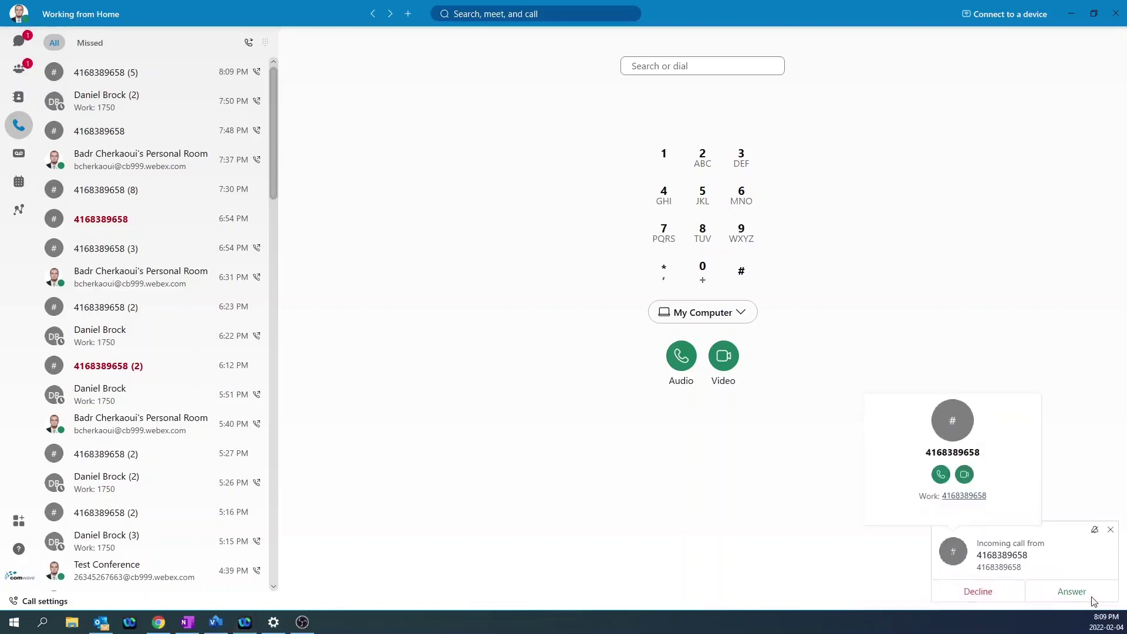
Answer the incoming call, expand it to the full window, put it on hold, then resume.
click(1074, 592)
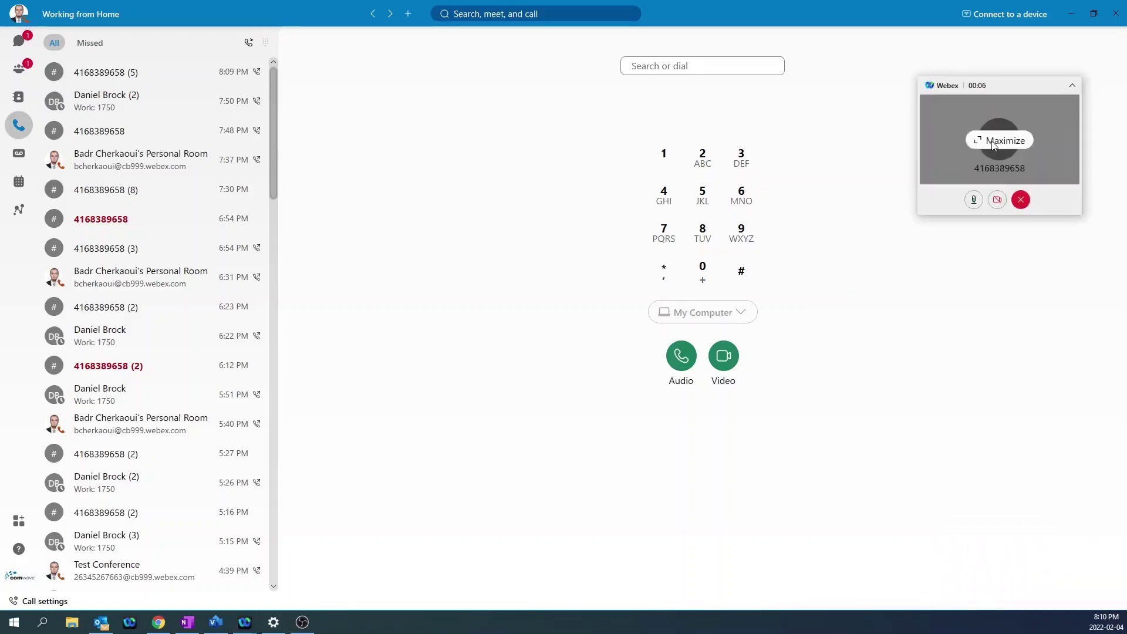
click(994, 146)
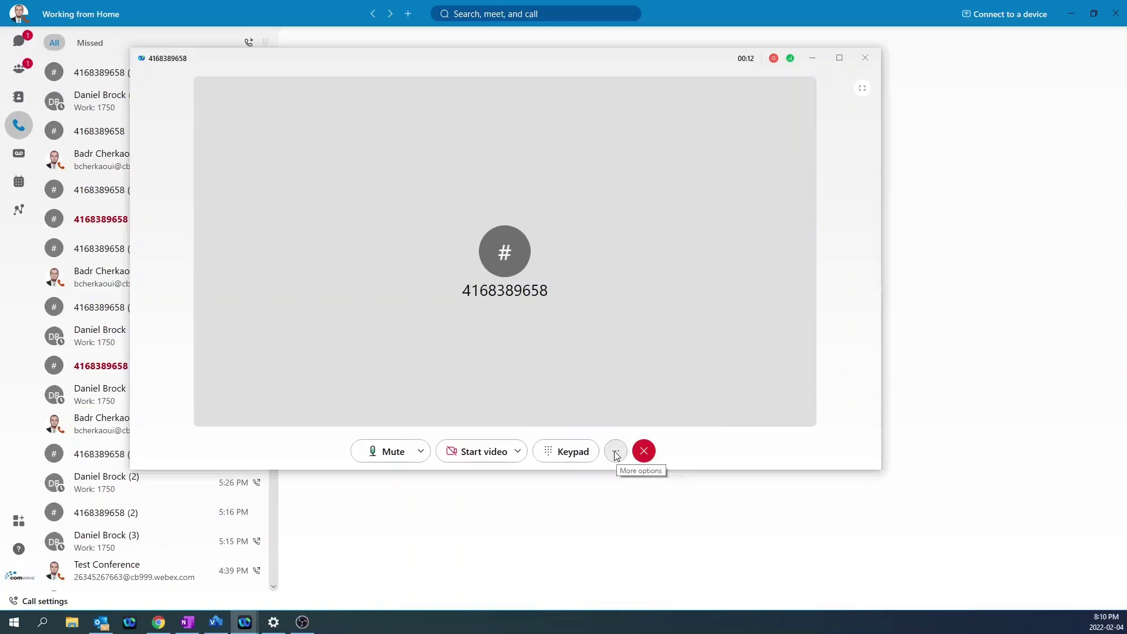
click(617, 452)
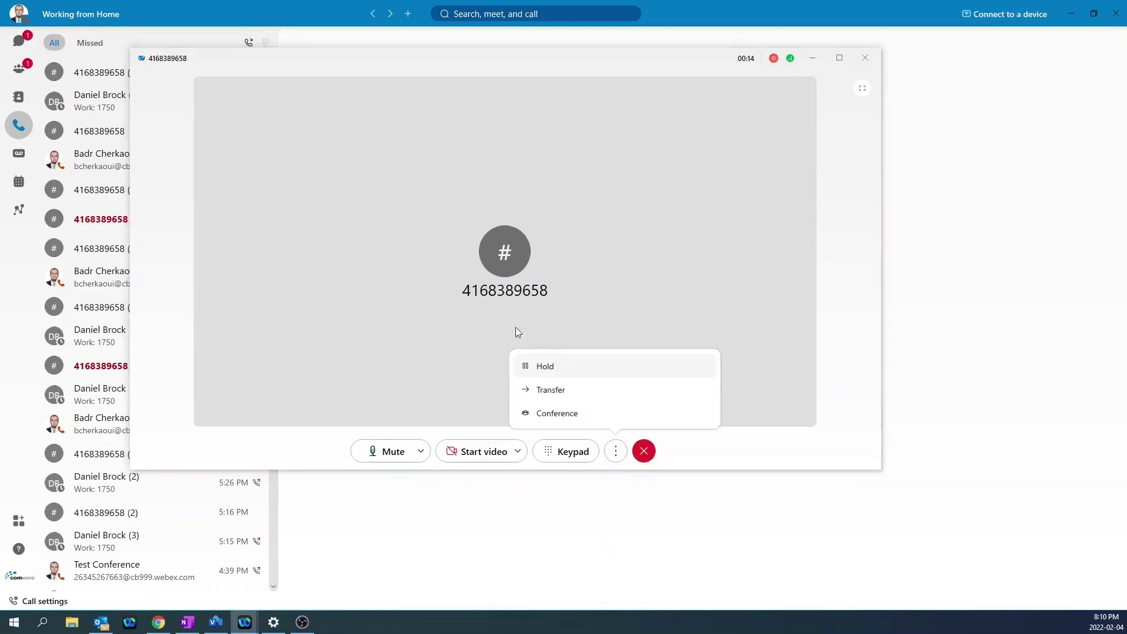
click(553, 369)
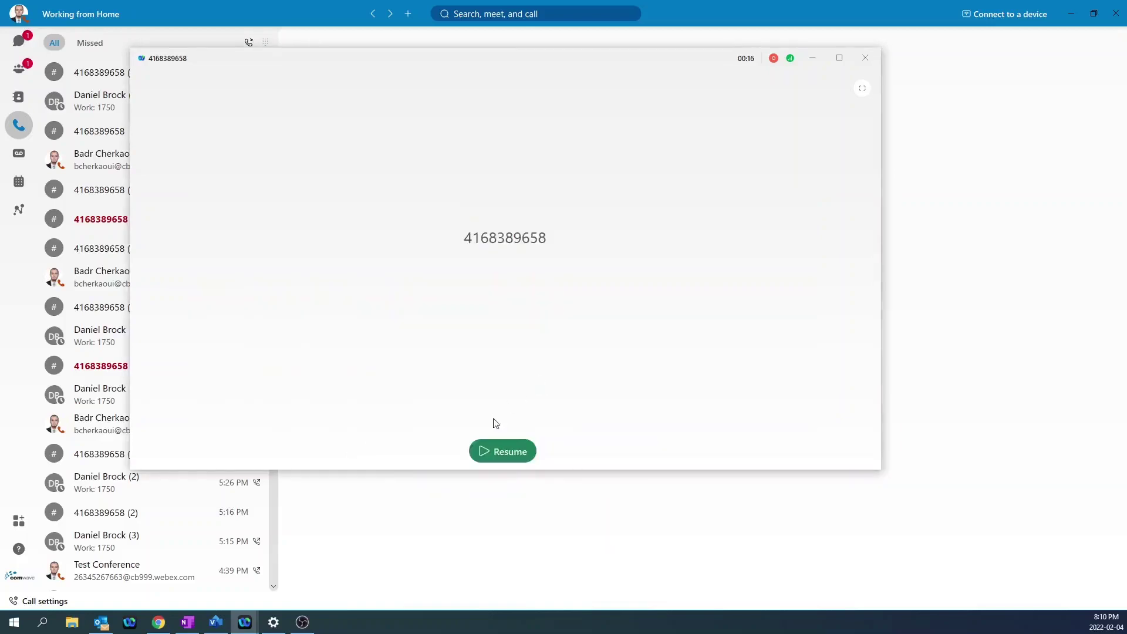
click(502, 454)
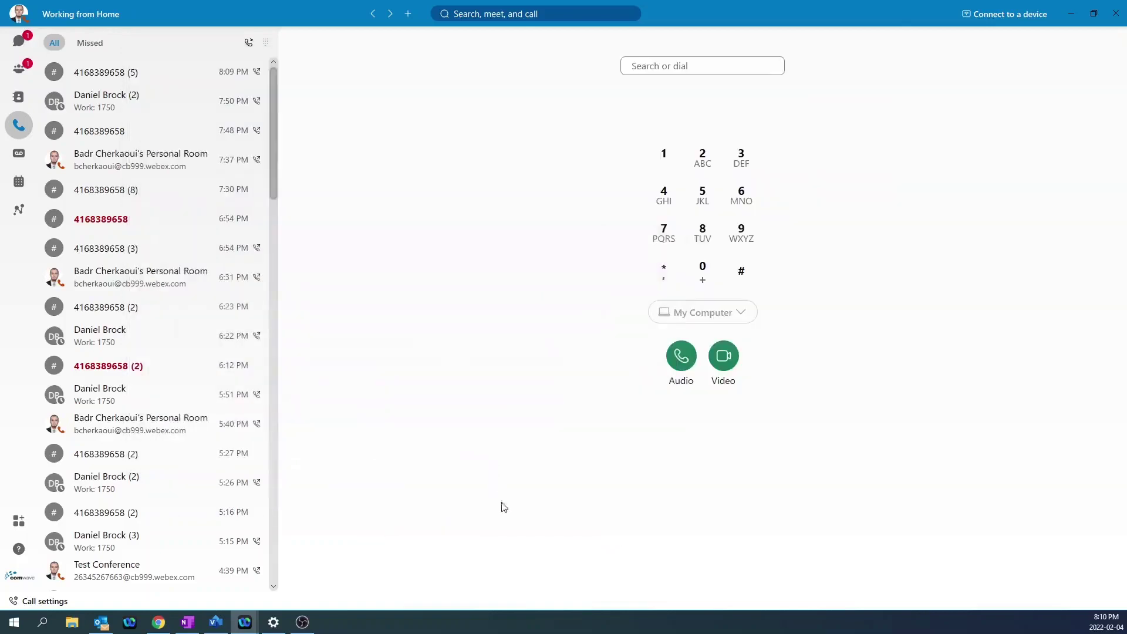
Start a call transfer and choose Transfer now to the colleague found by name.
click(992, 156)
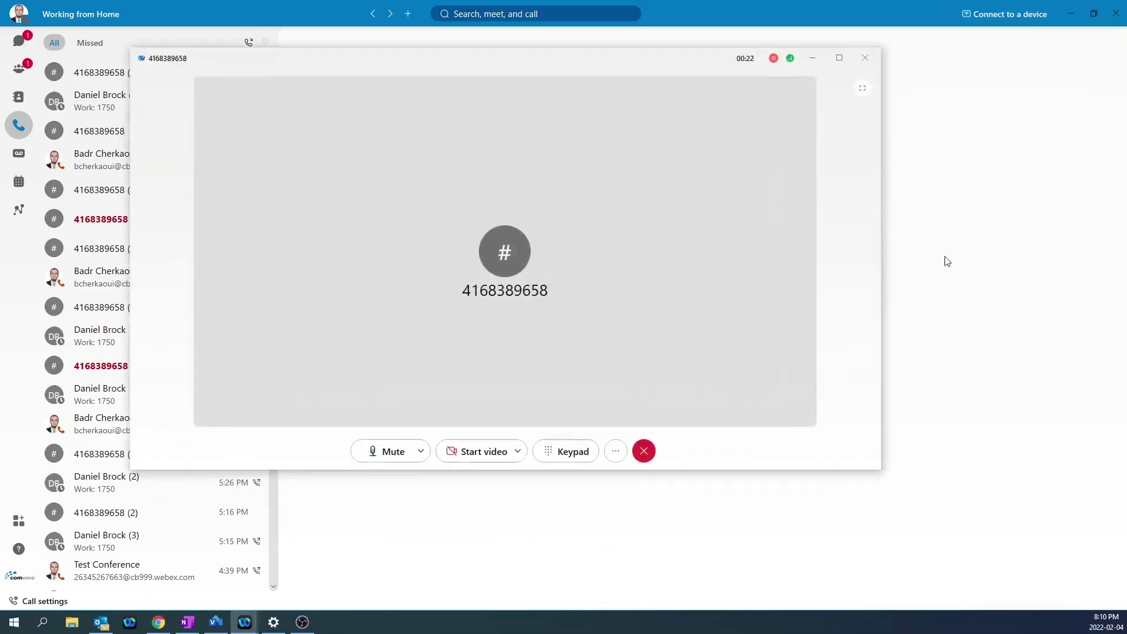
click(616, 451)
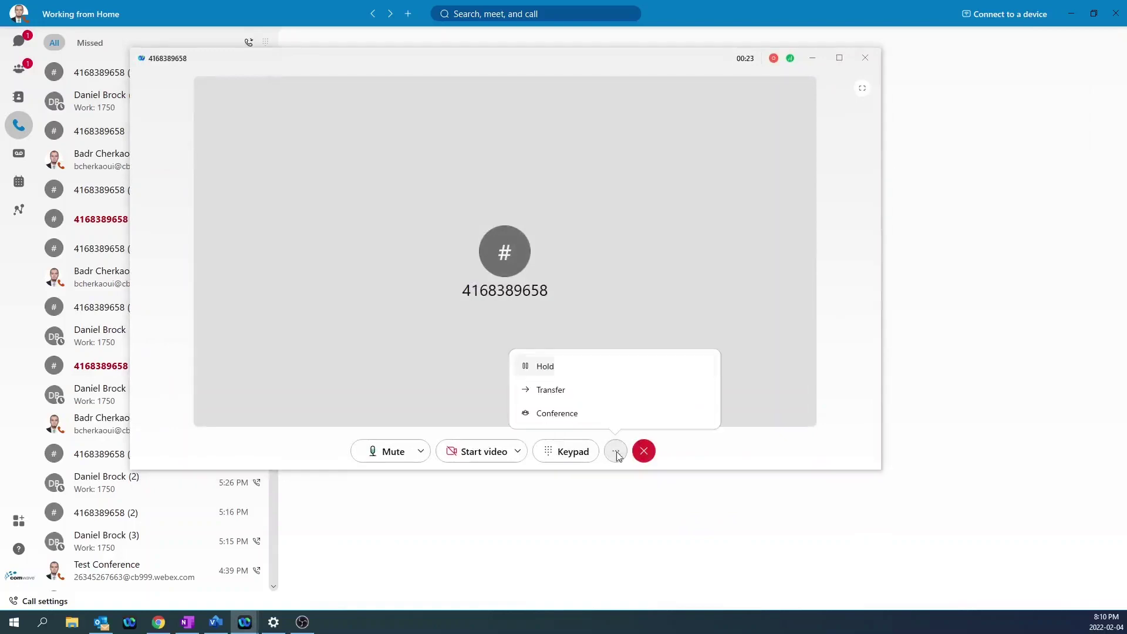
click(574, 394)
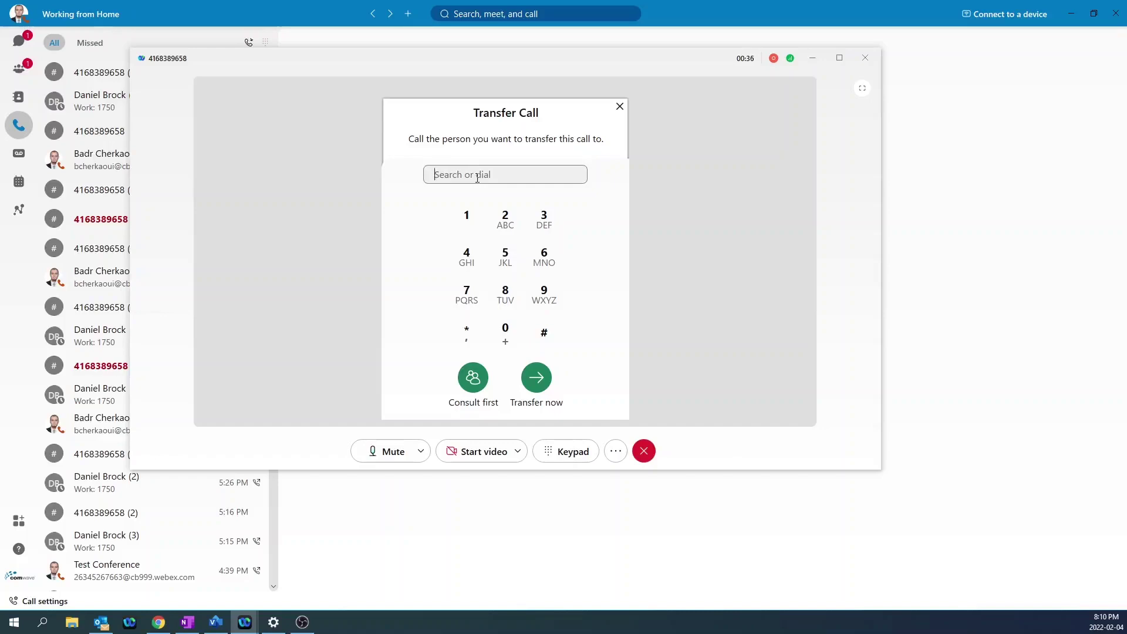
text(daniel)
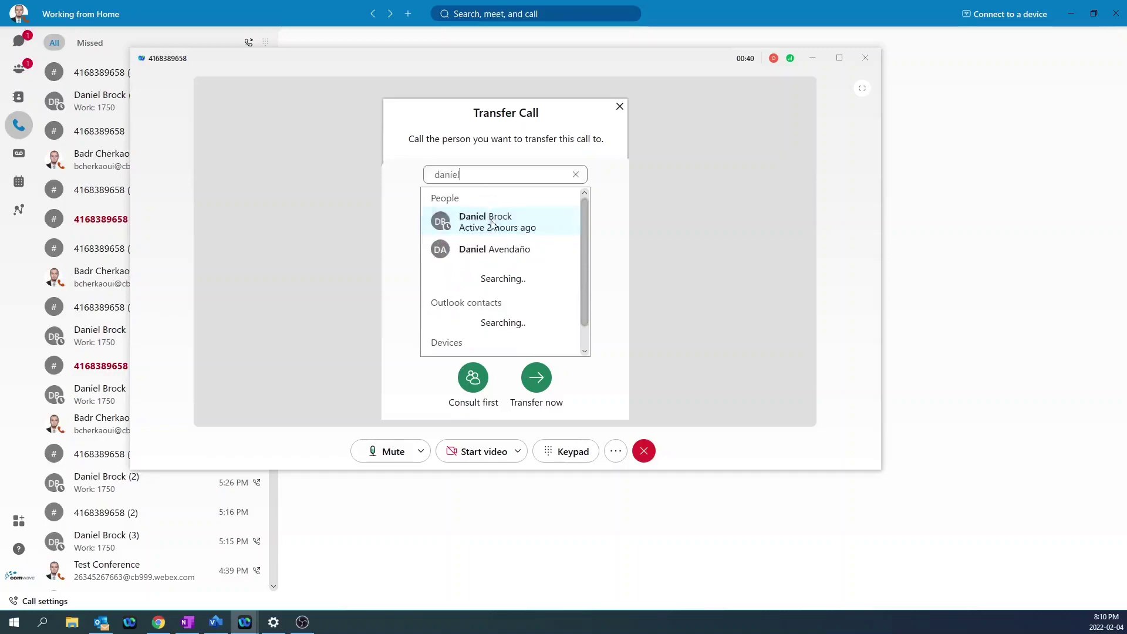
click(493, 221)
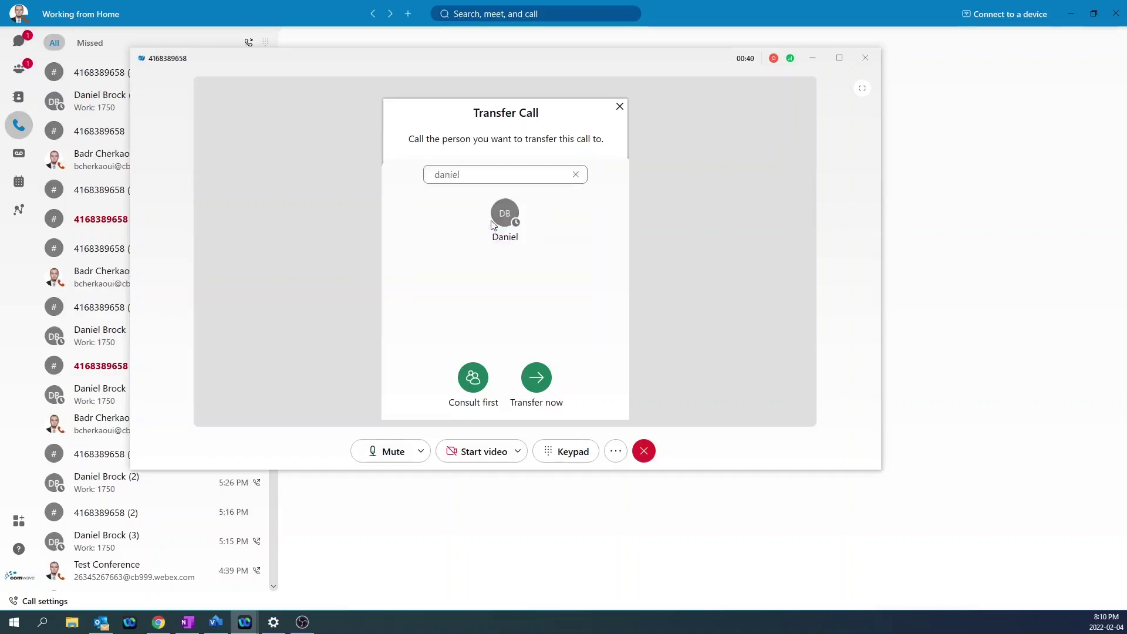
click(536, 379)
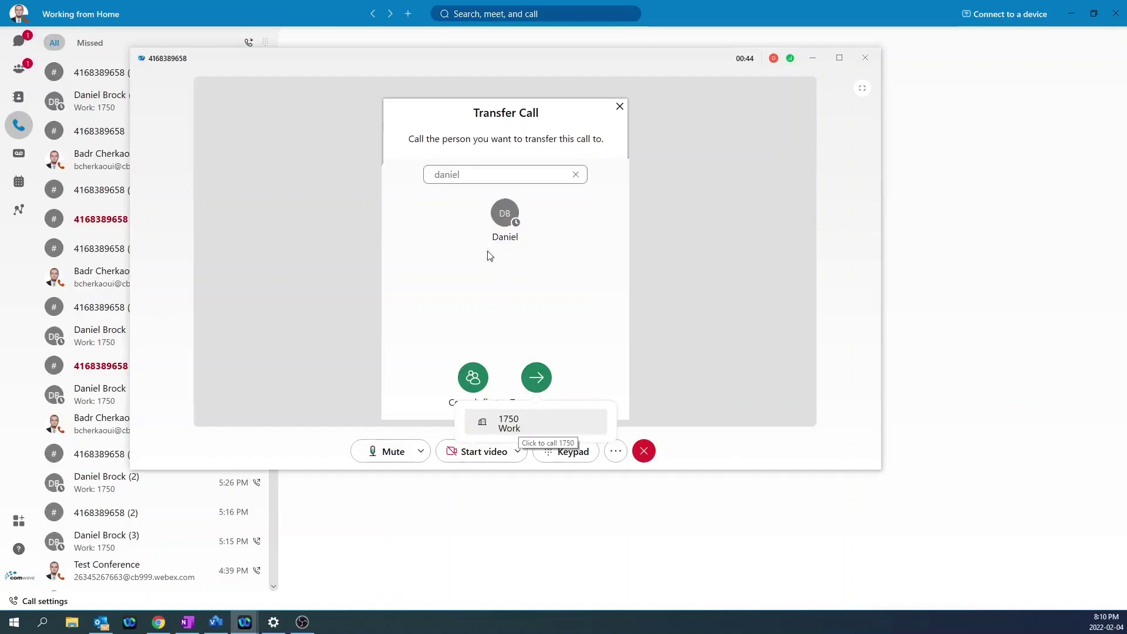
Retry the transfer to the entered phone number, close the Transfer dialog and hang up.
double_click(470, 173)
key(BackSpace)
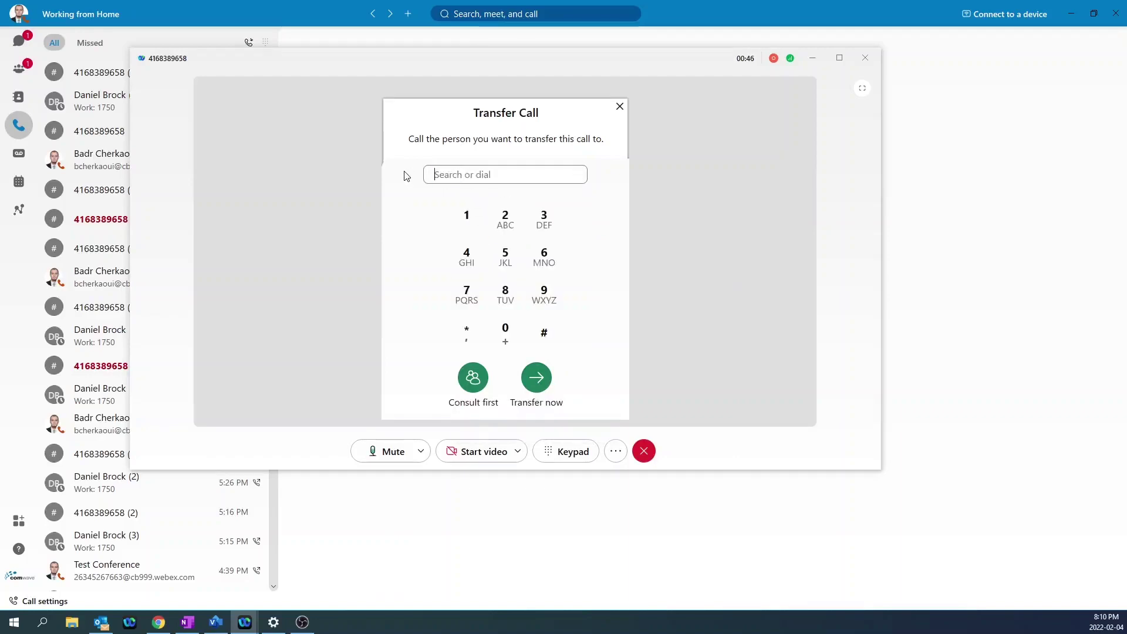
click(536, 377)
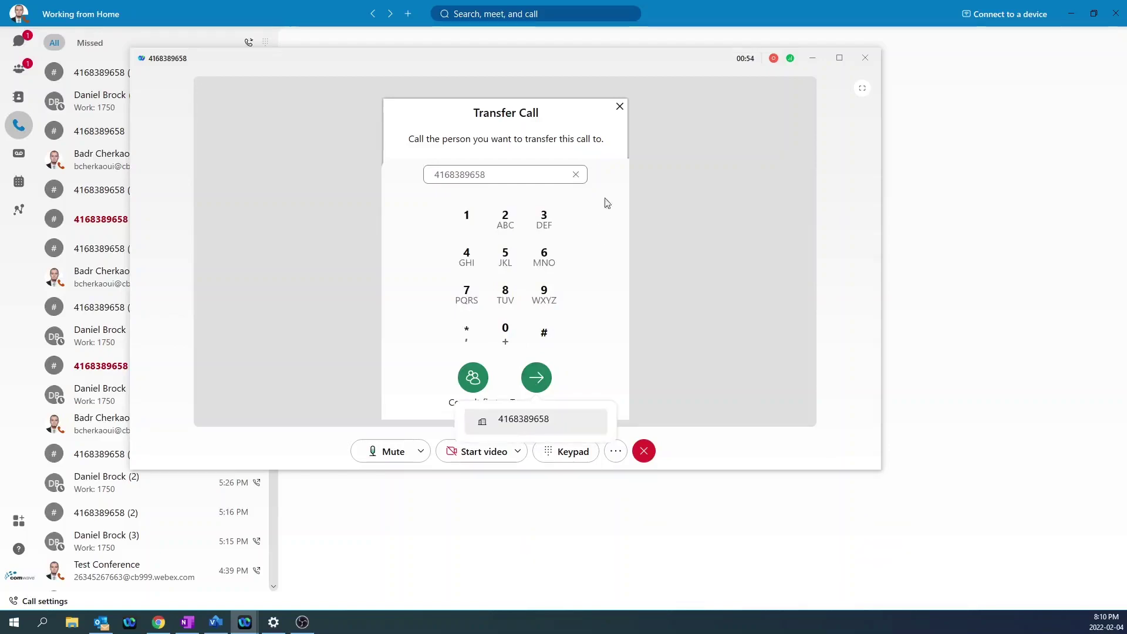
click(620, 106)
click(651, 447)
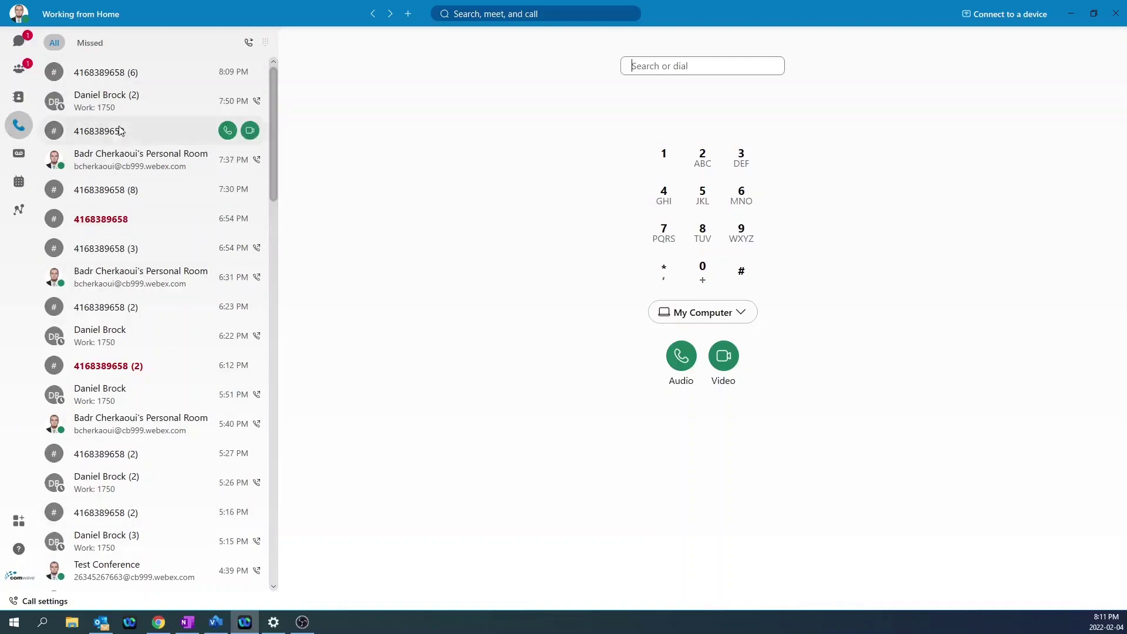
click(89, 46)
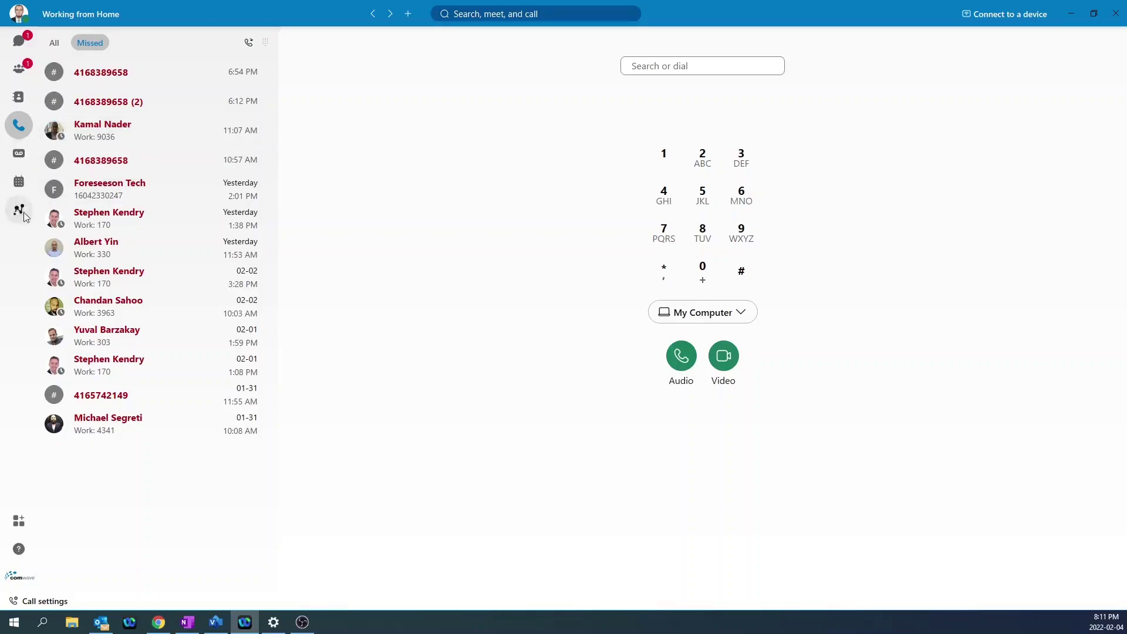
click(20, 128)
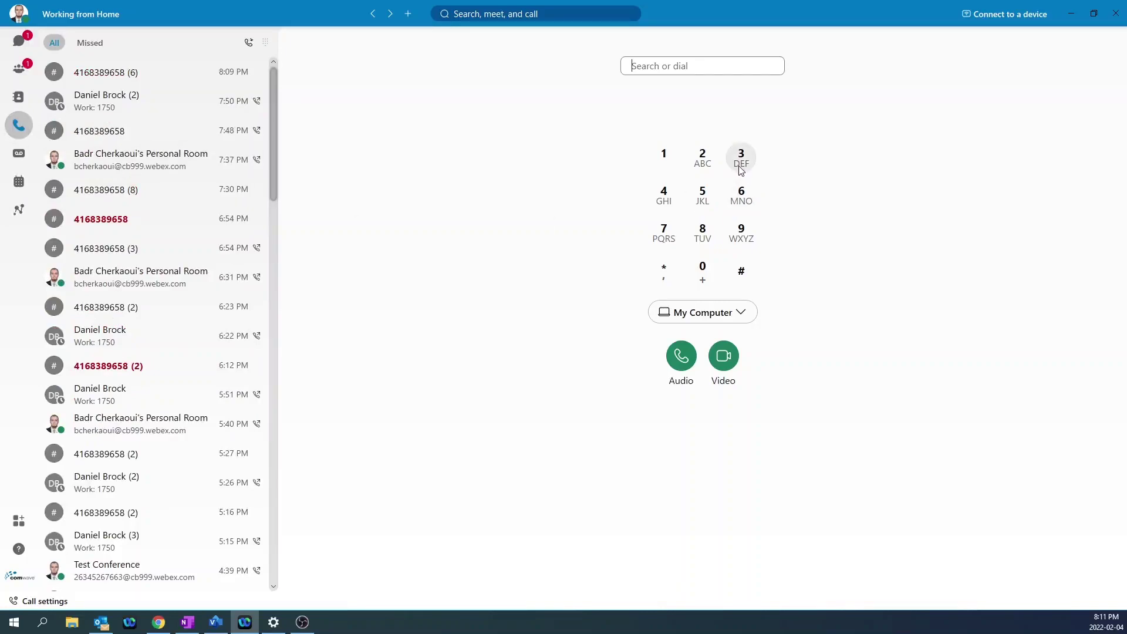
Dial *98 on the dial pad, place an audio call, then end it.
click(662, 274)
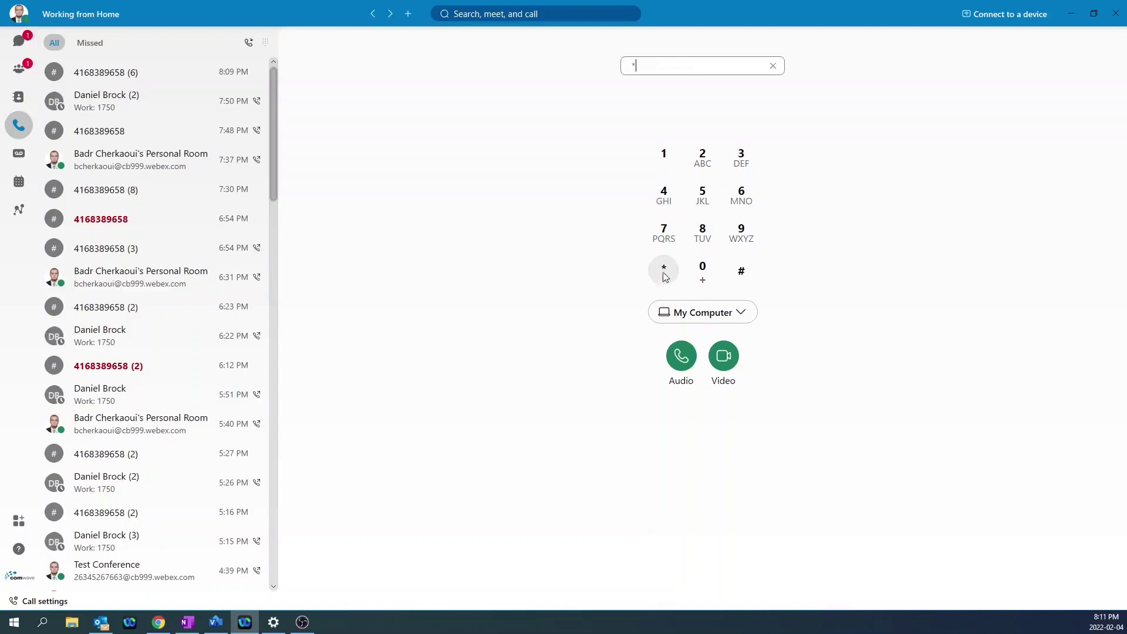
click(742, 243)
click(702, 235)
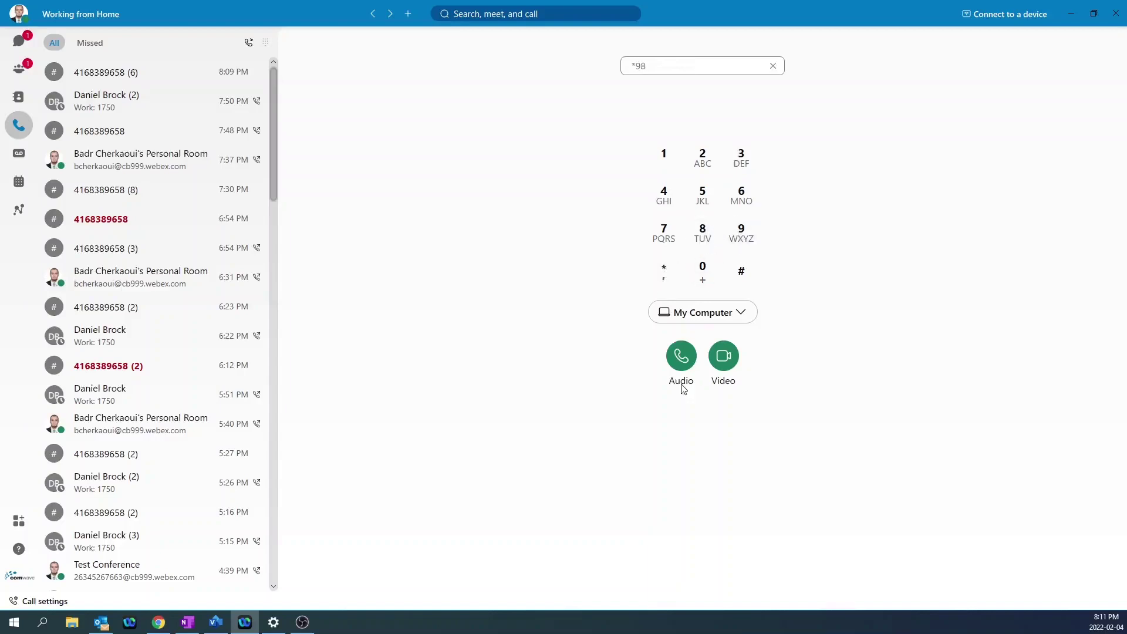
click(674, 372)
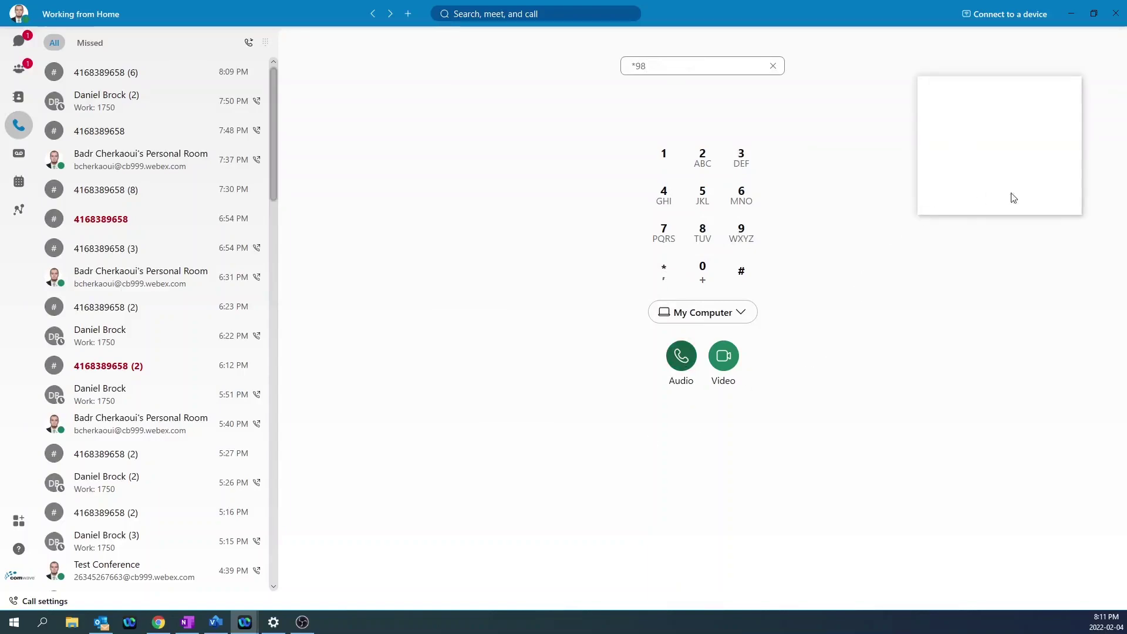
click(1022, 201)
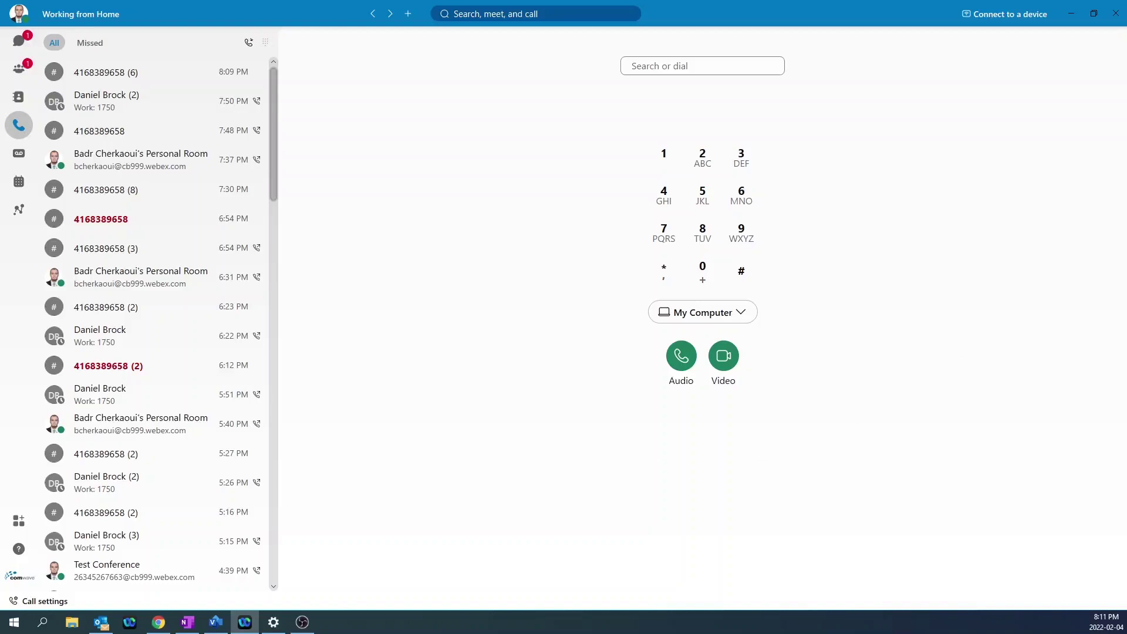
Play the single voicemail message, then check the empty Unread and Trash views.
click(19, 160)
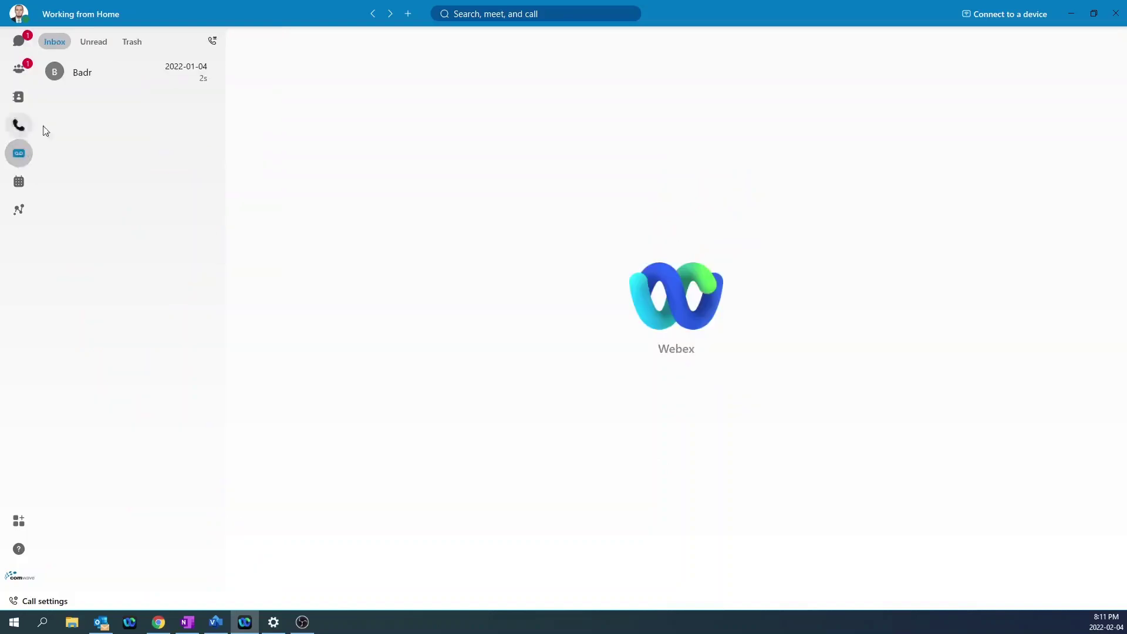
click(82, 78)
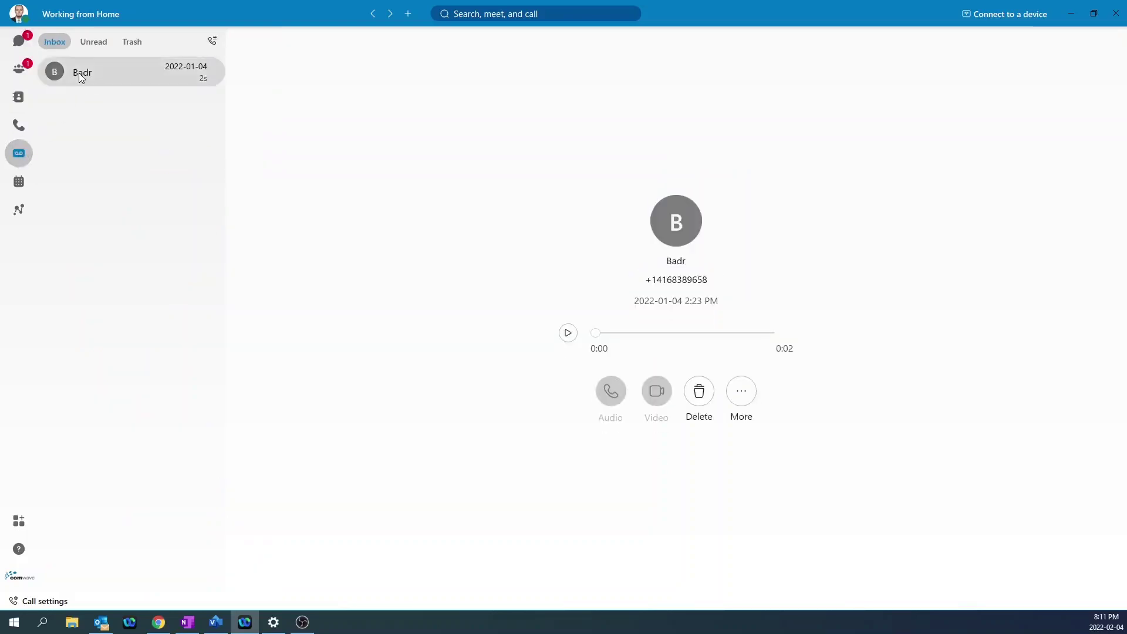
click(568, 334)
click(94, 42)
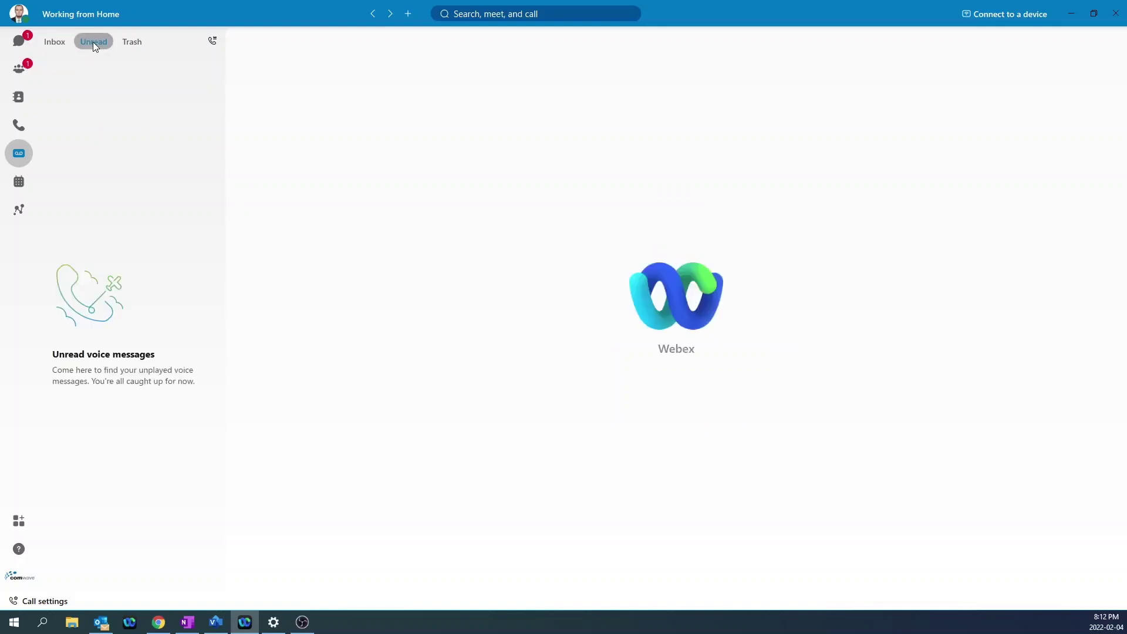
click(139, 44)
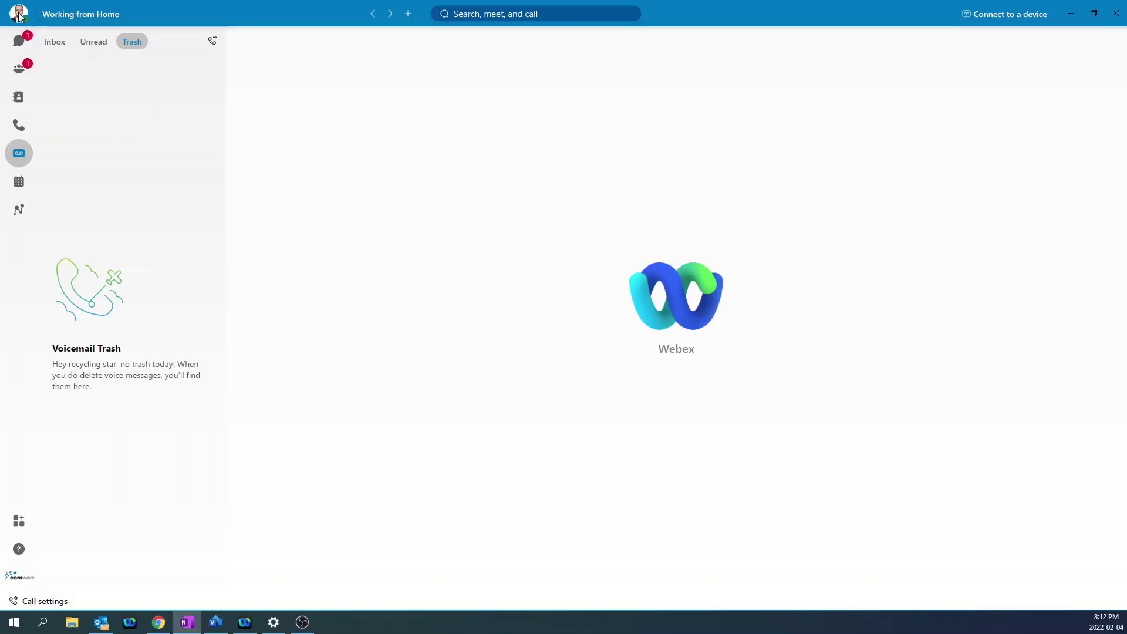
click(19, 16)
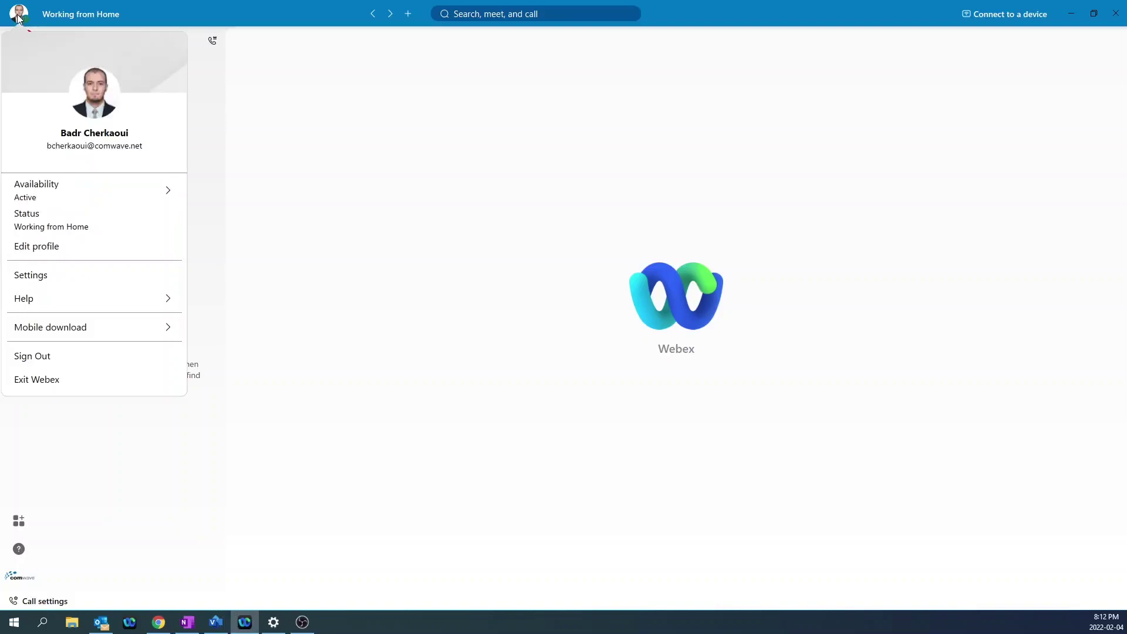
mouse_move(69, 193)
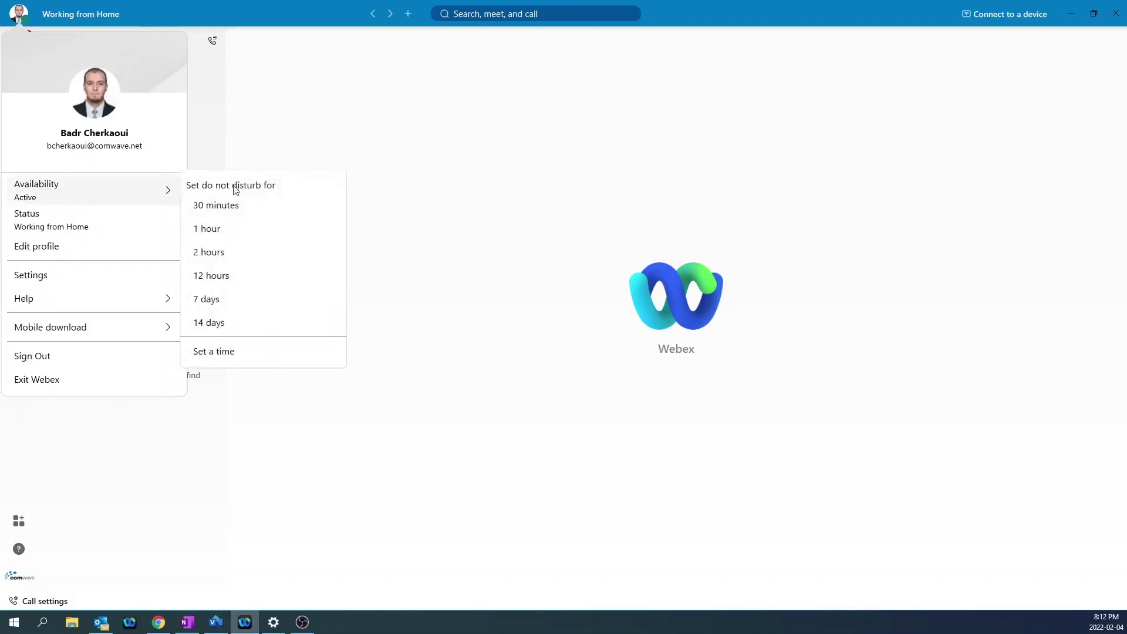
click(222, 212)
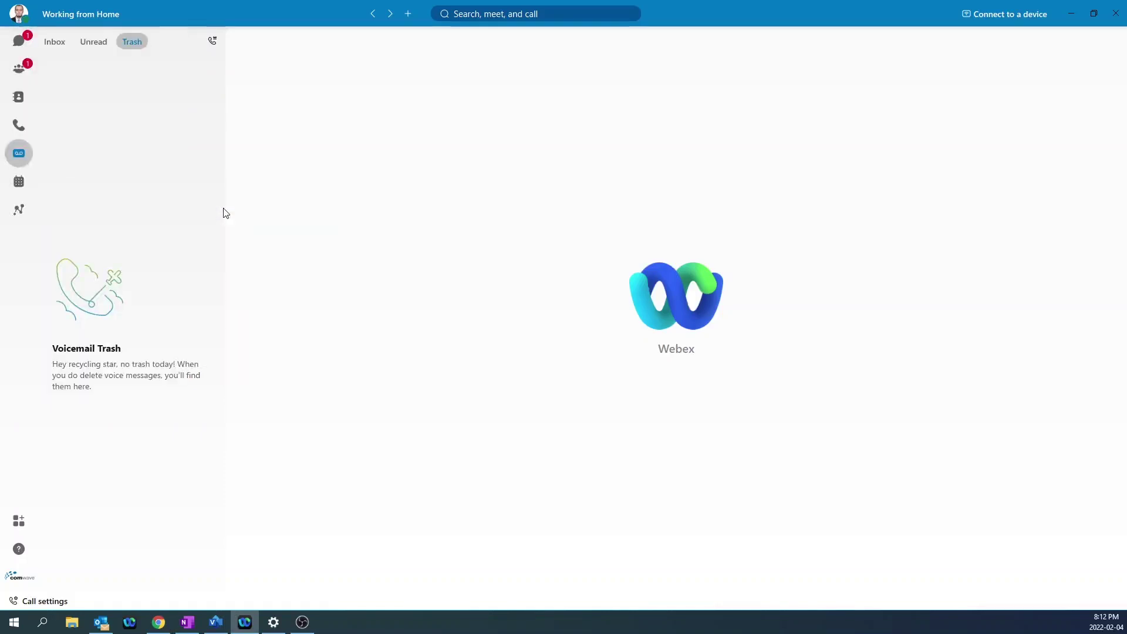
click(670, 332)
click(19, 14)
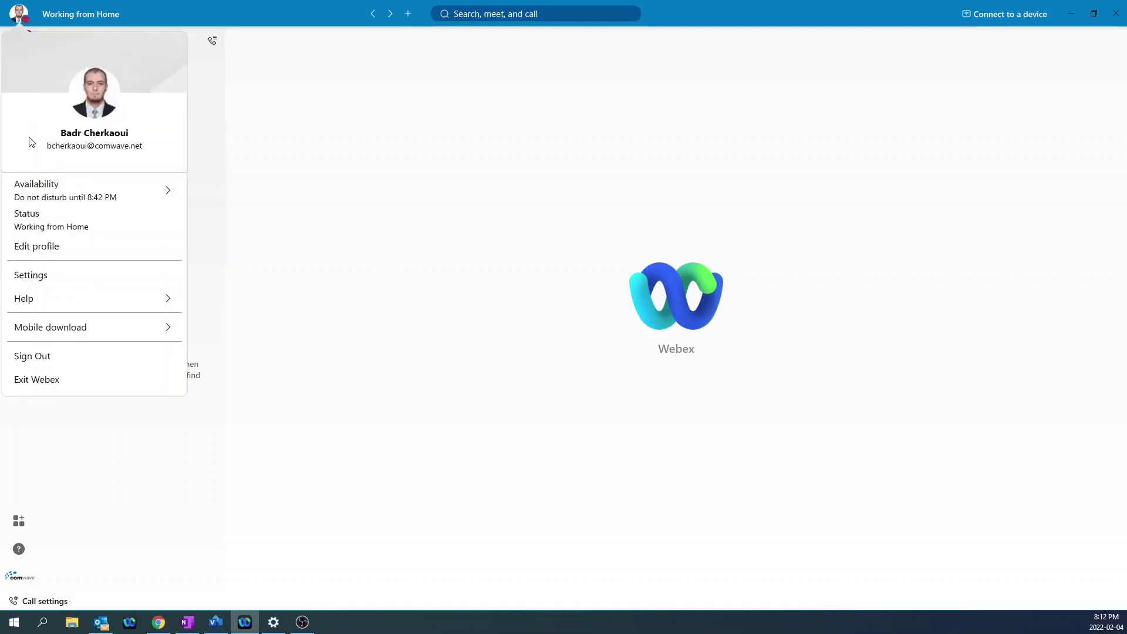
mouse_move(60, 196)
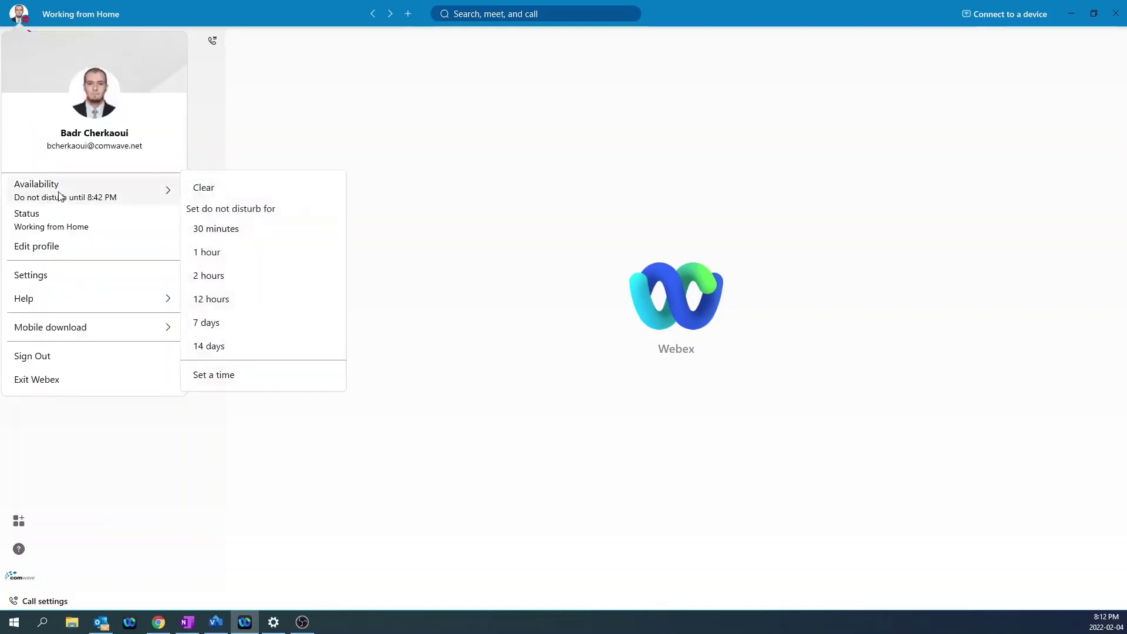
click(235, 190)
click(670, 331)
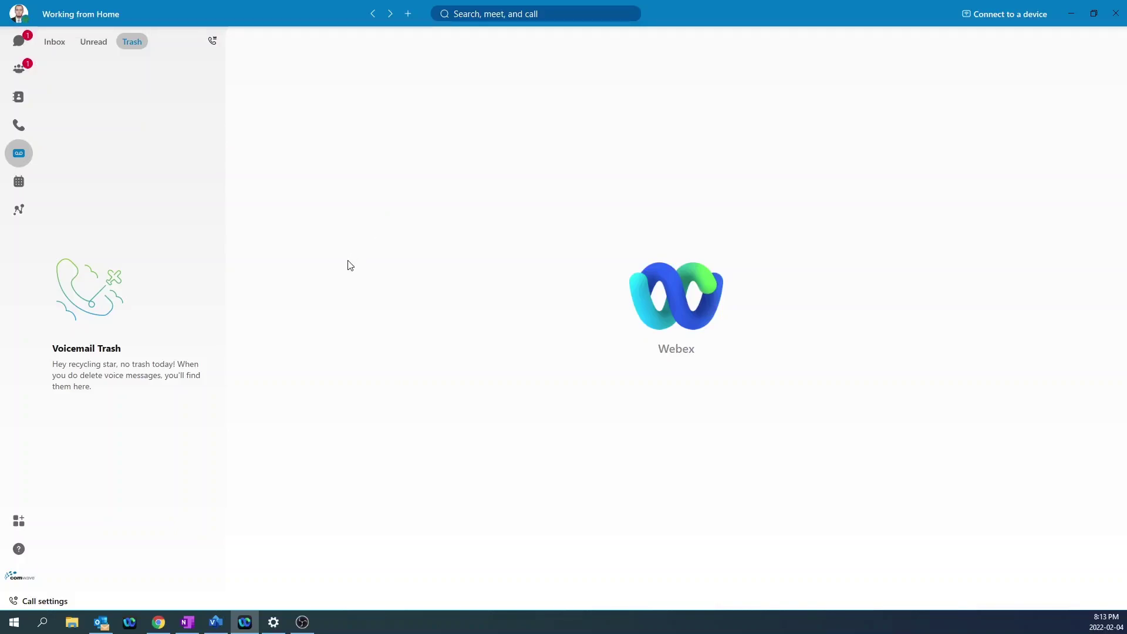
In Call settings, set Call Forward to Voicemail.
click(51, 602)
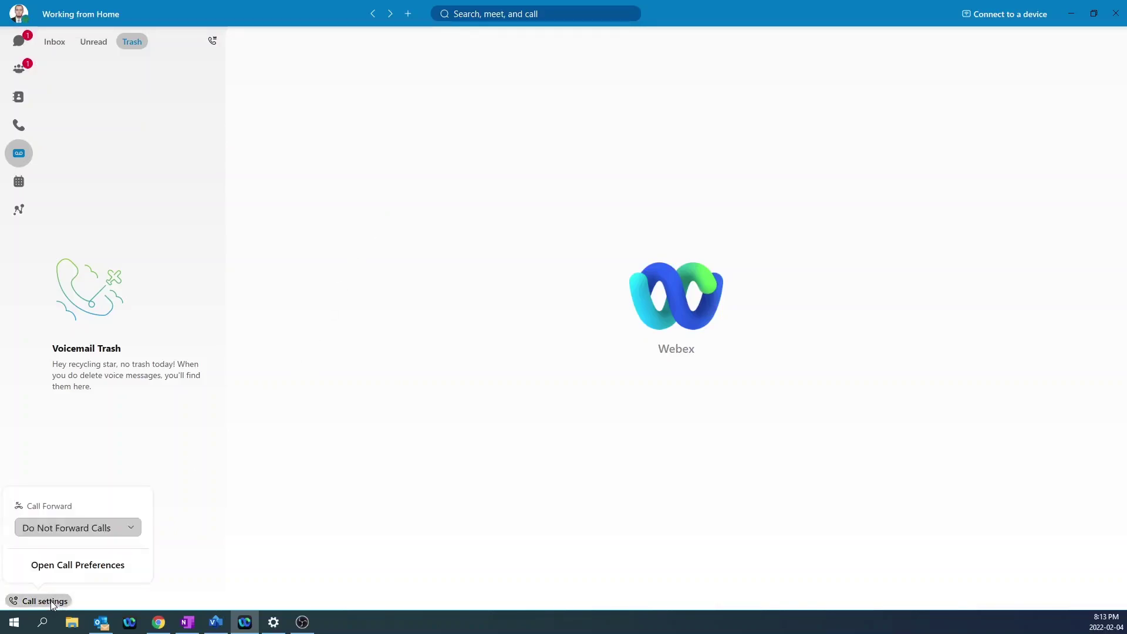
click(134, 530)
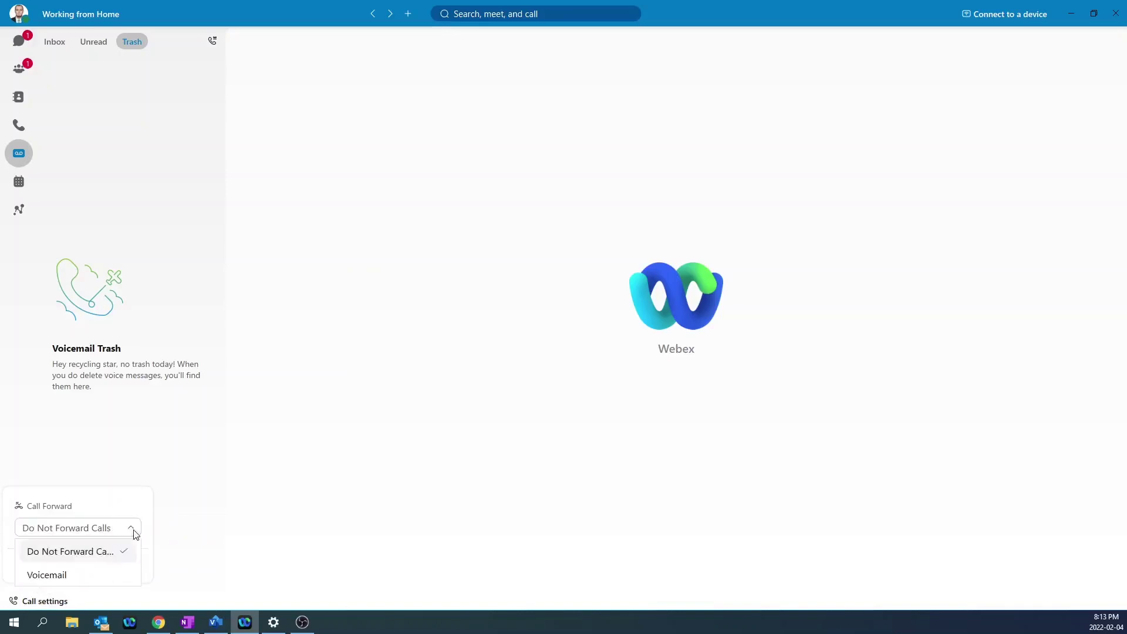
click(94, 578)
click(392, 531)
click(24, 605)
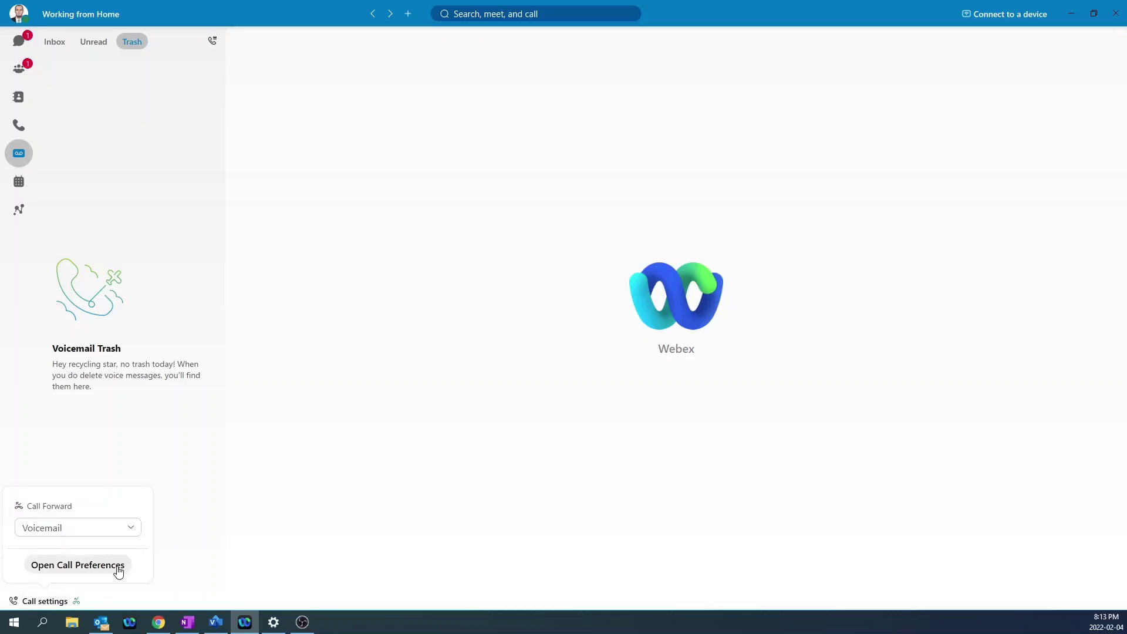
In Call Preferences, add the phone number and 200 as forwarding numbers, then save.
click(62, 567)
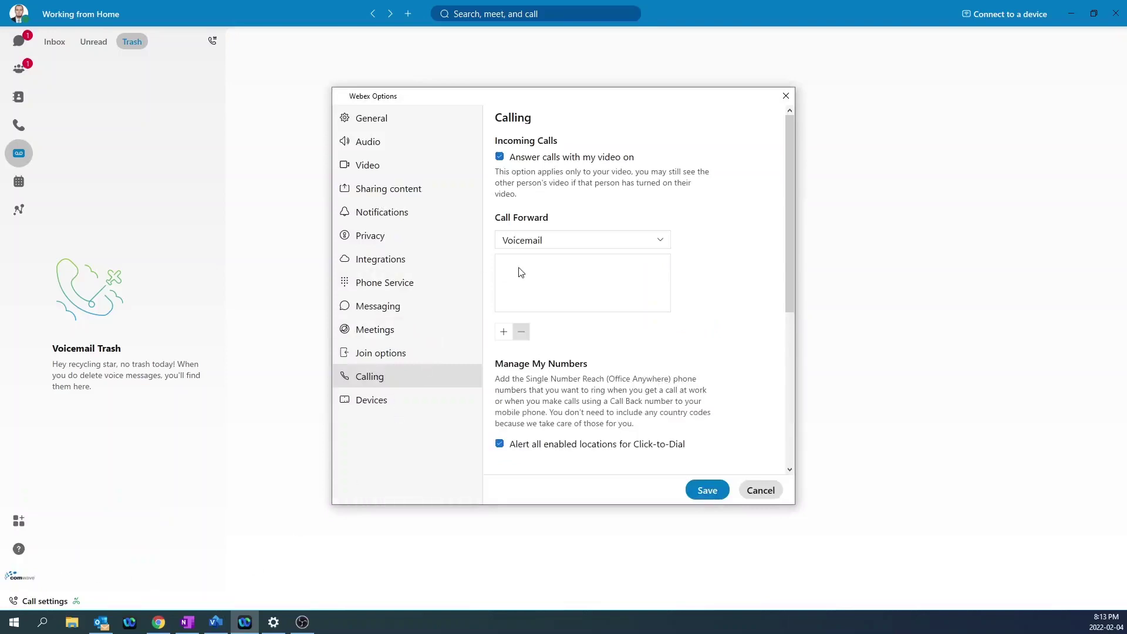
click(503, 333)
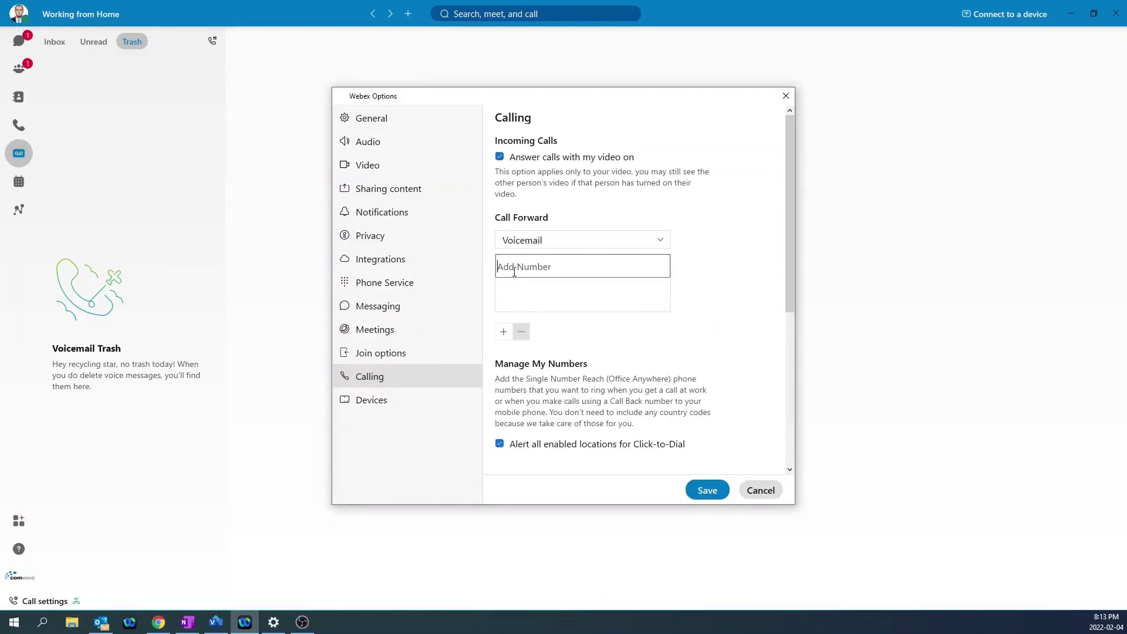
click(524, 267)
text(3)
click(503, 334)
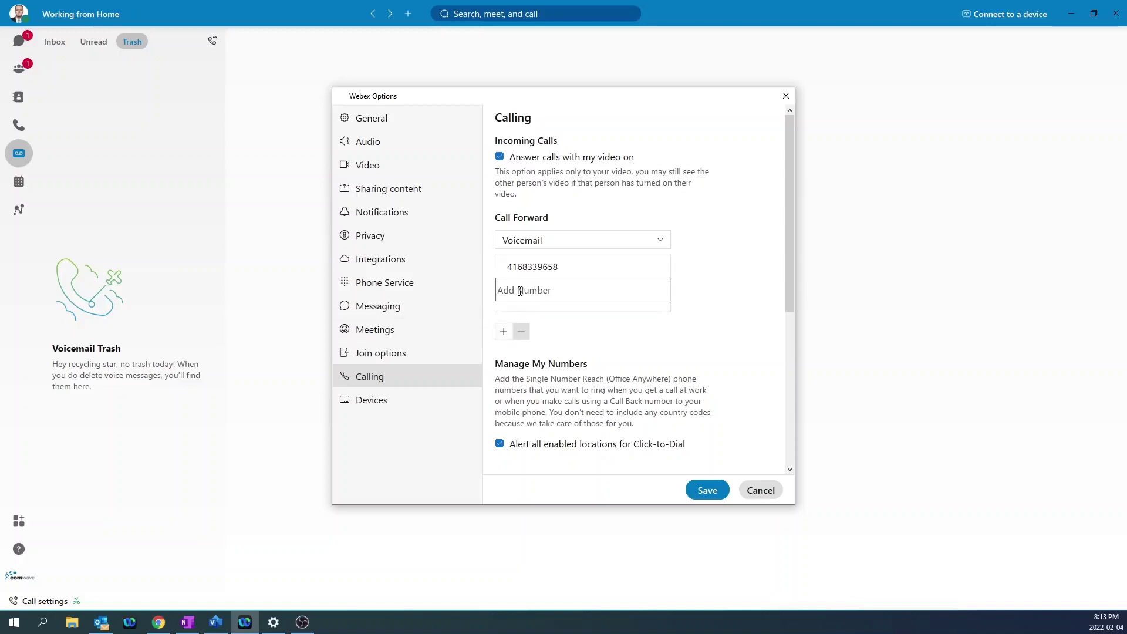
text(200)
click(709, 491)
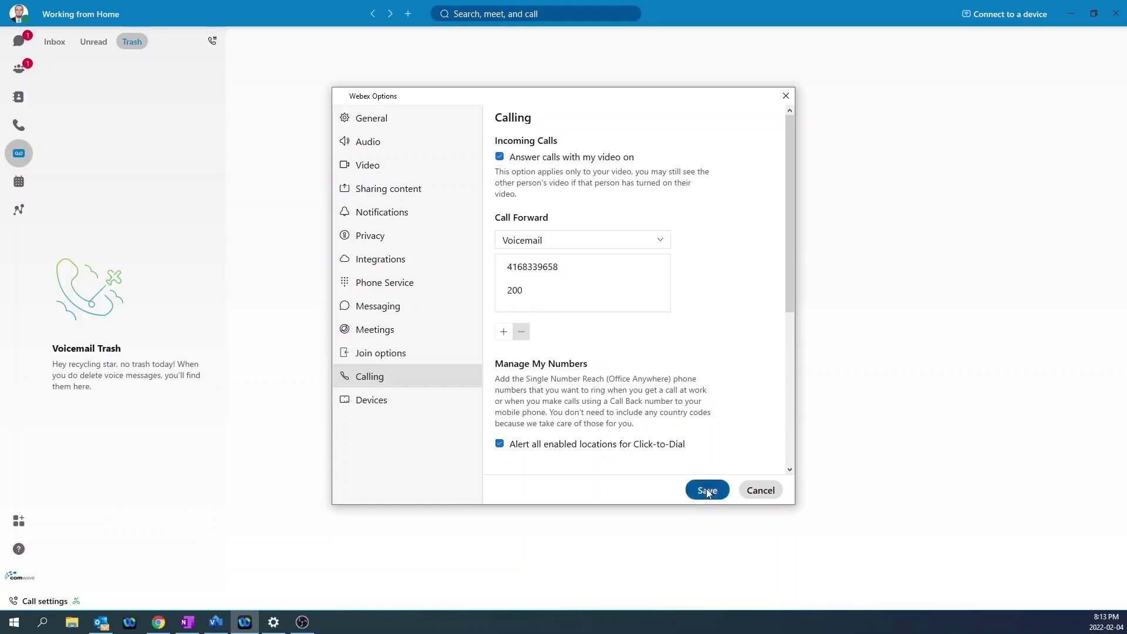
click(42, 602)
Briefly forward calls to the listed phone number, then set Call Forward to Do Not Forward Calls.
click(134, 530)
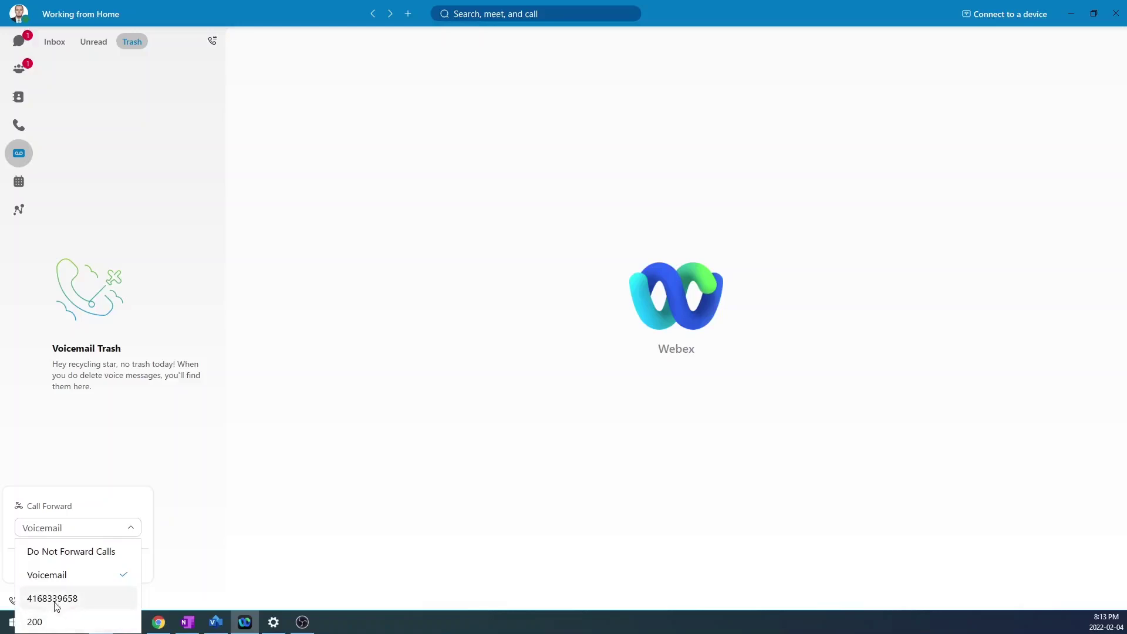
click(75, 602)
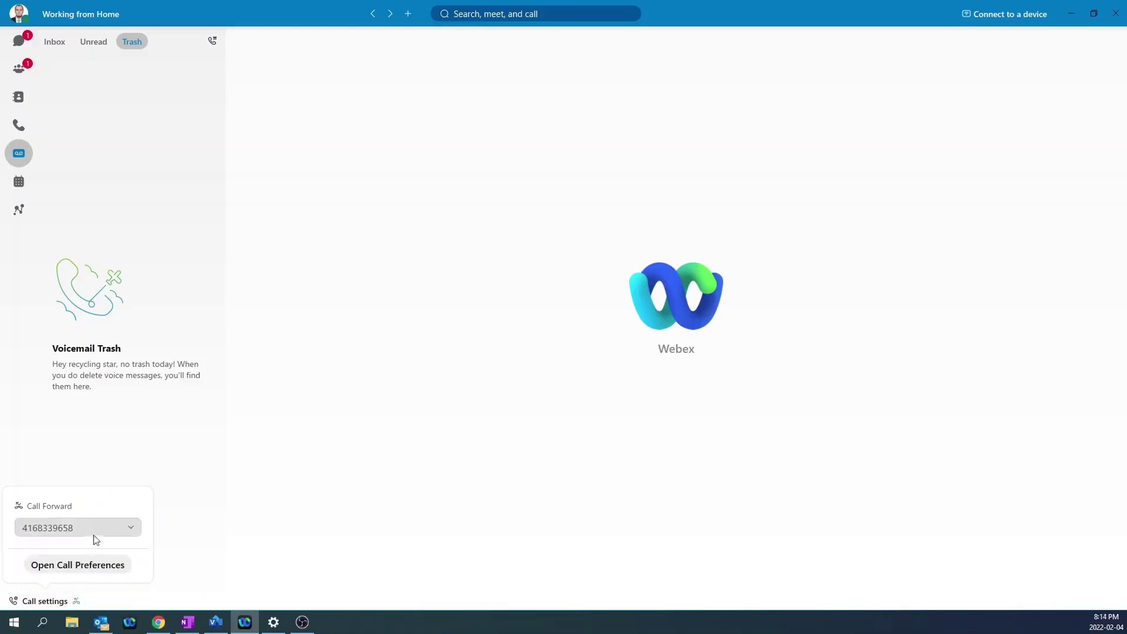
click(116, 533)
click(82, 548)
click(354, 522)
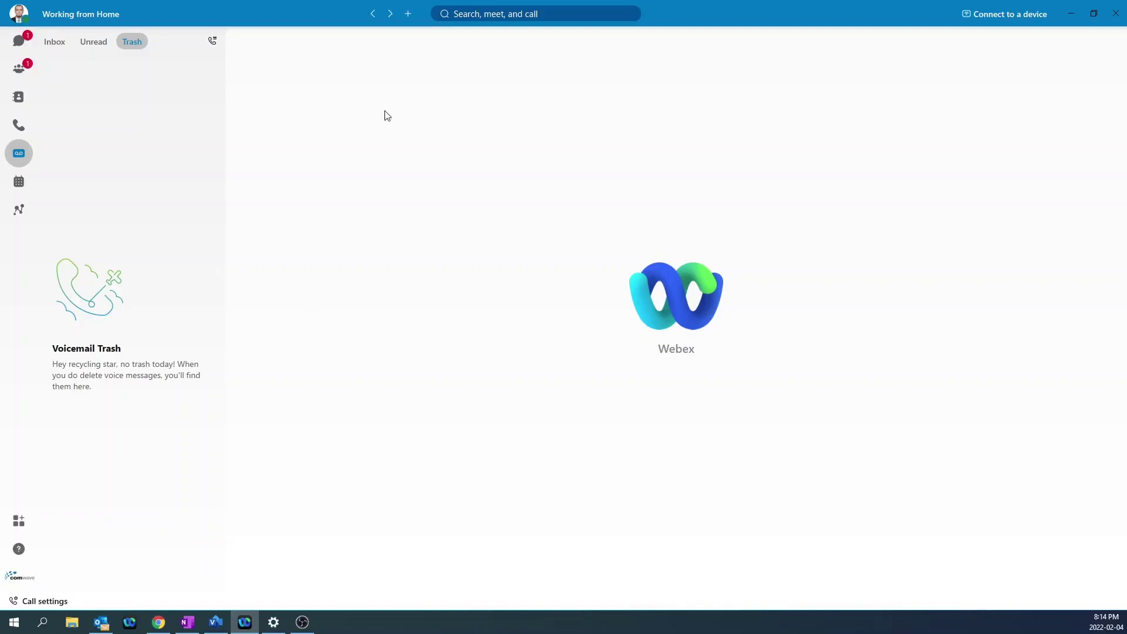
Start a new space and name it 'Service Desk 1', correcting the typos.
click(408, 15)
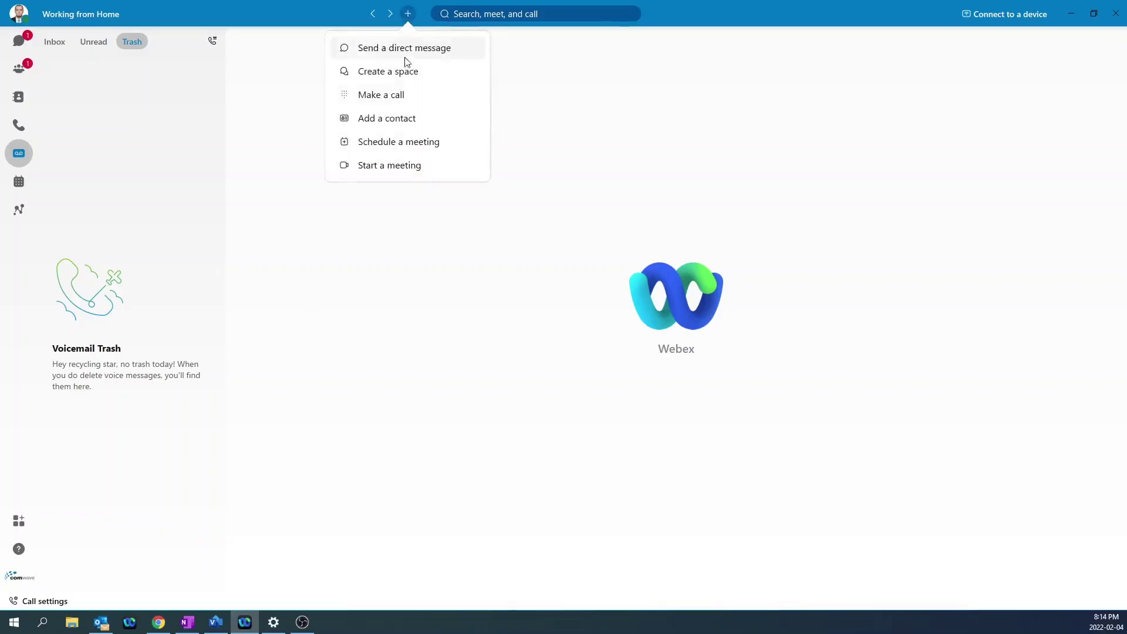
click(386, 71)
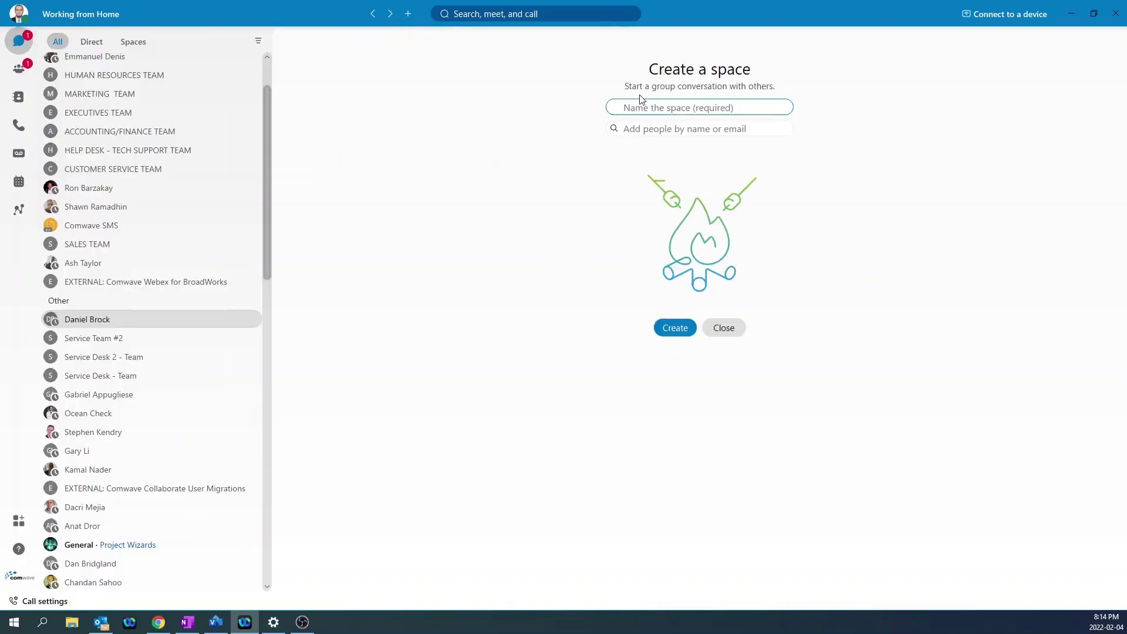
text(Searvice DE)
text(sk)
key(BackSpace)
key(BackSpace)
key(BackSpace)
text(esk)
click(638, 108)
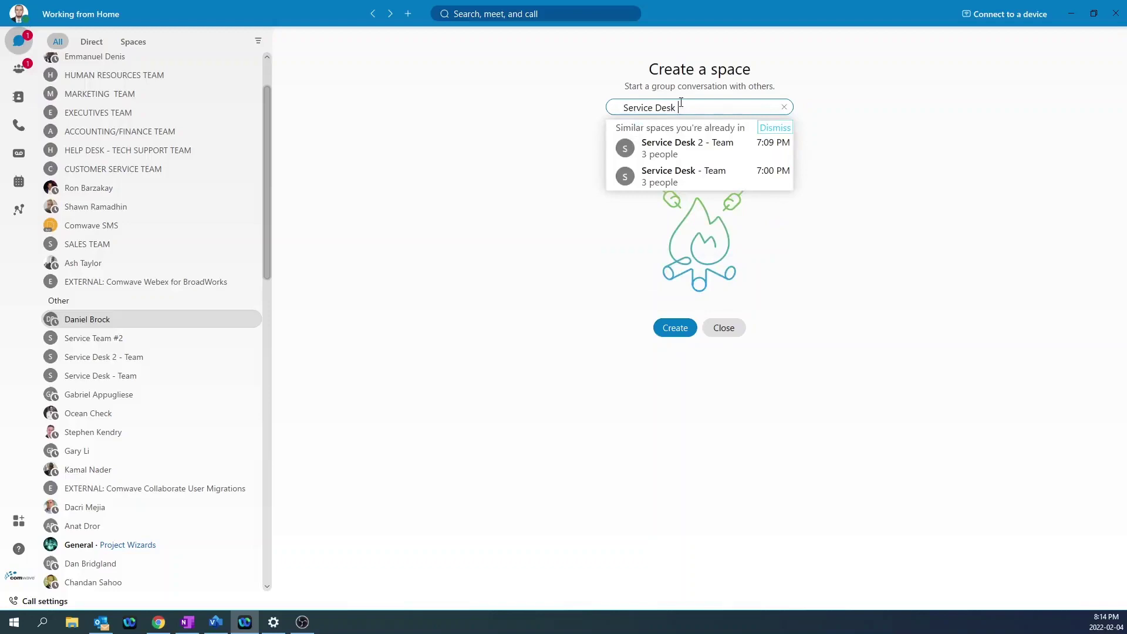
text(1)
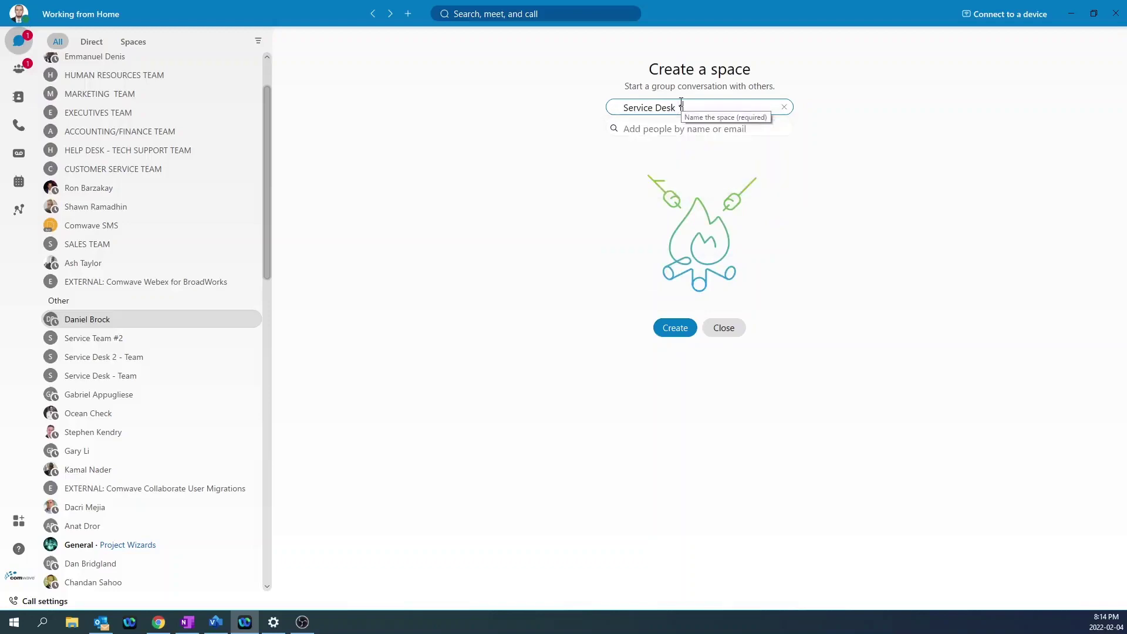
Add two colleagues as members and create the space.
click(666, 134)
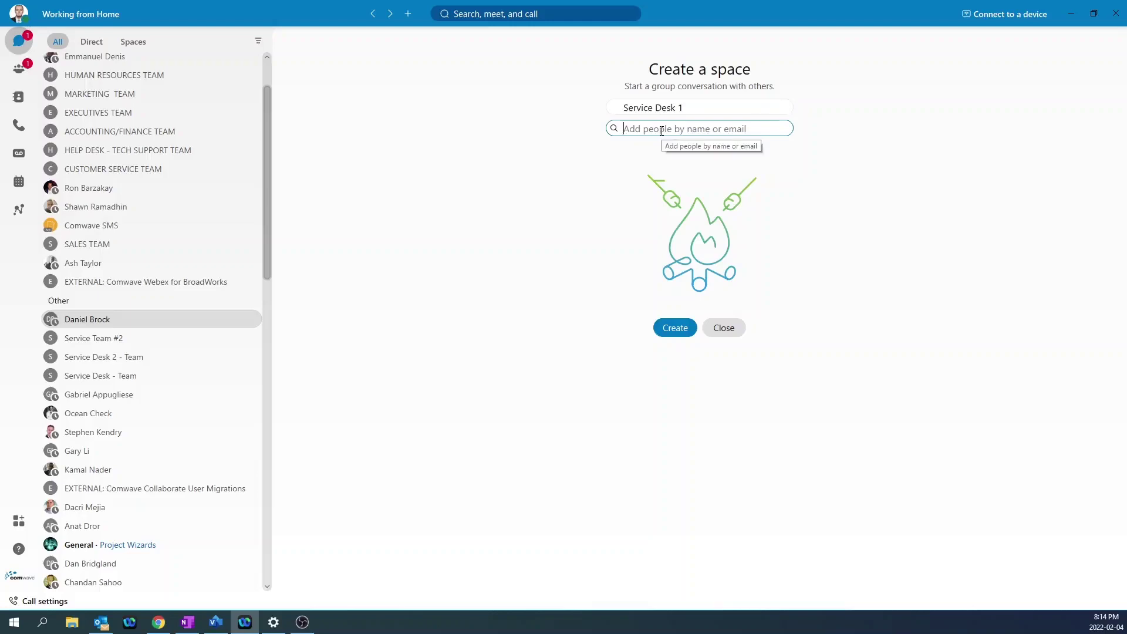
text(daniel)
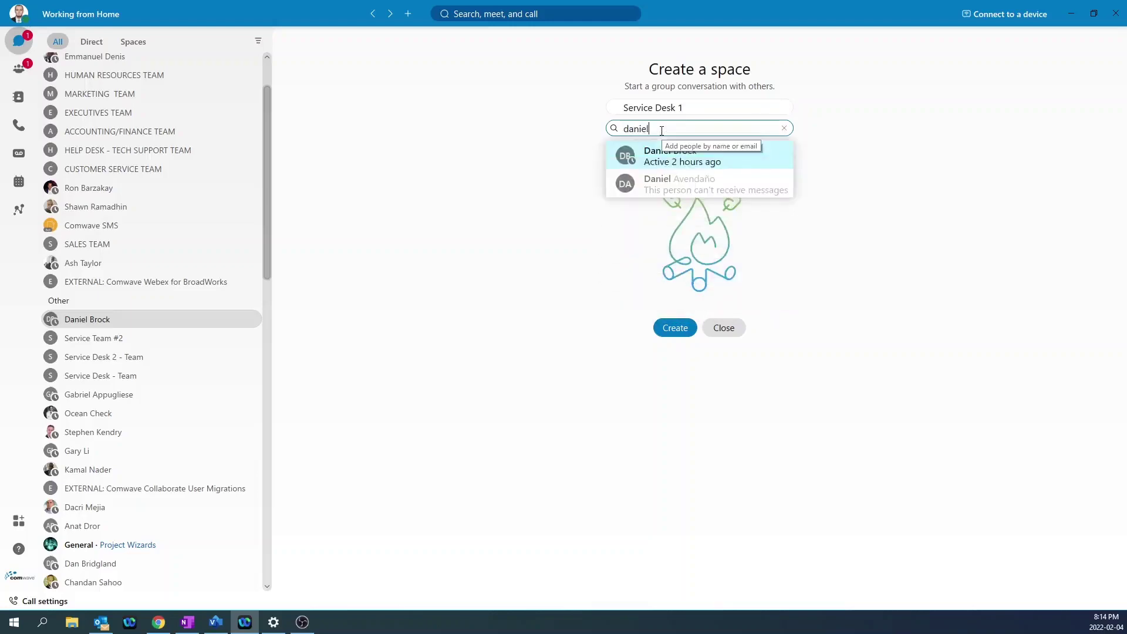
key(Return)
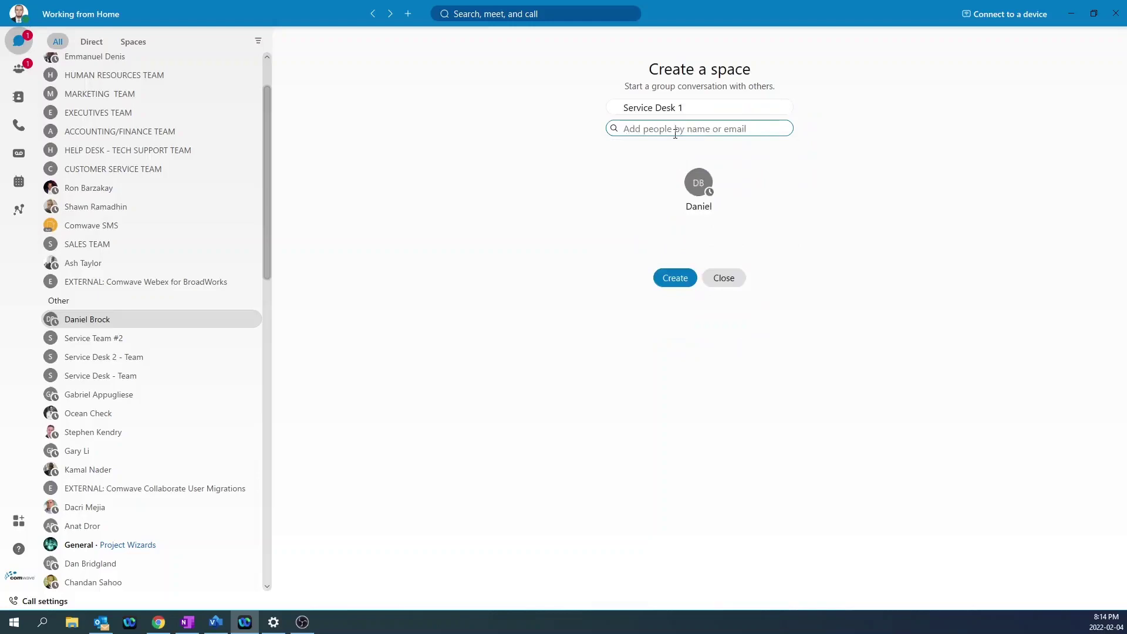
text(badr)
key(Return)
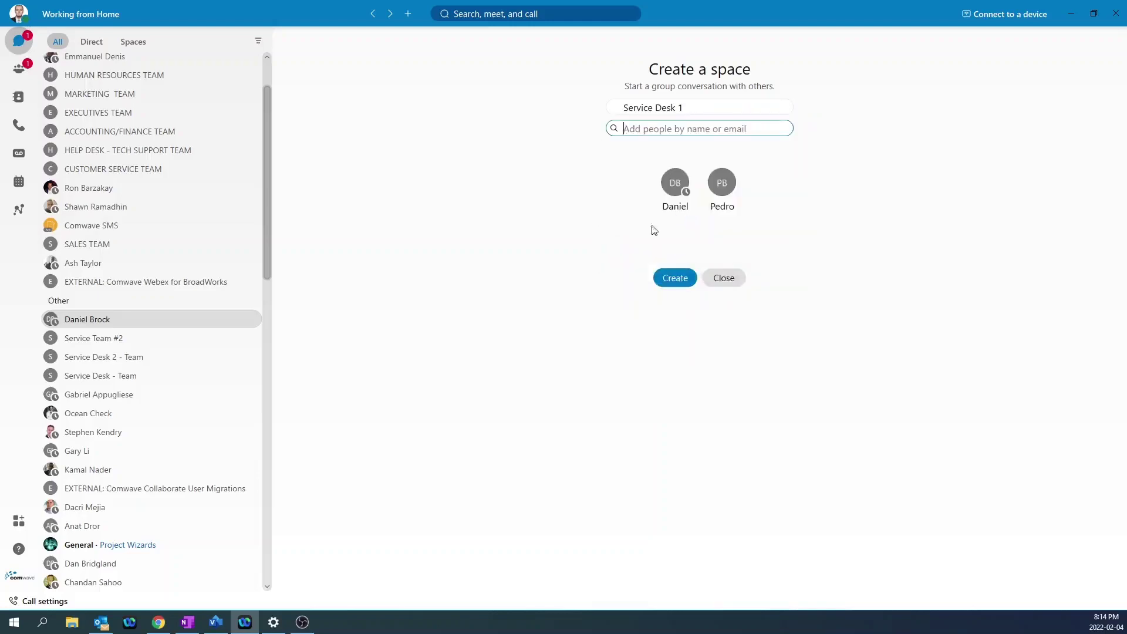
click(675, 278)
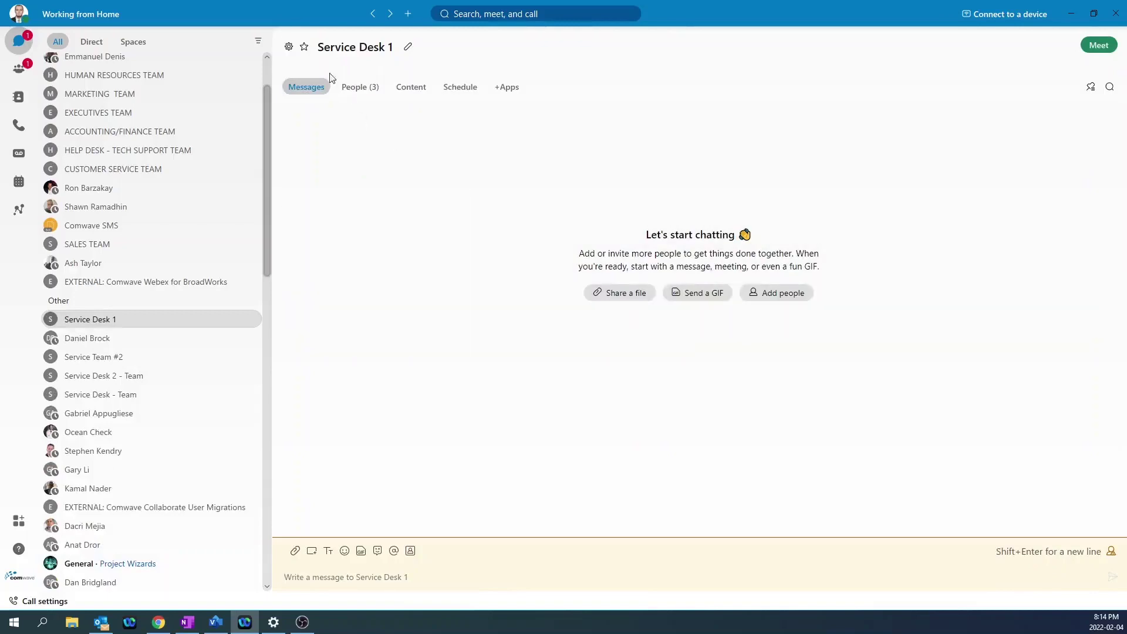
Send 'Hi Team' in the Service Desk 1 space and view the file-sharing options.
click(375, 576)
text(Hi Team)
key(Return)
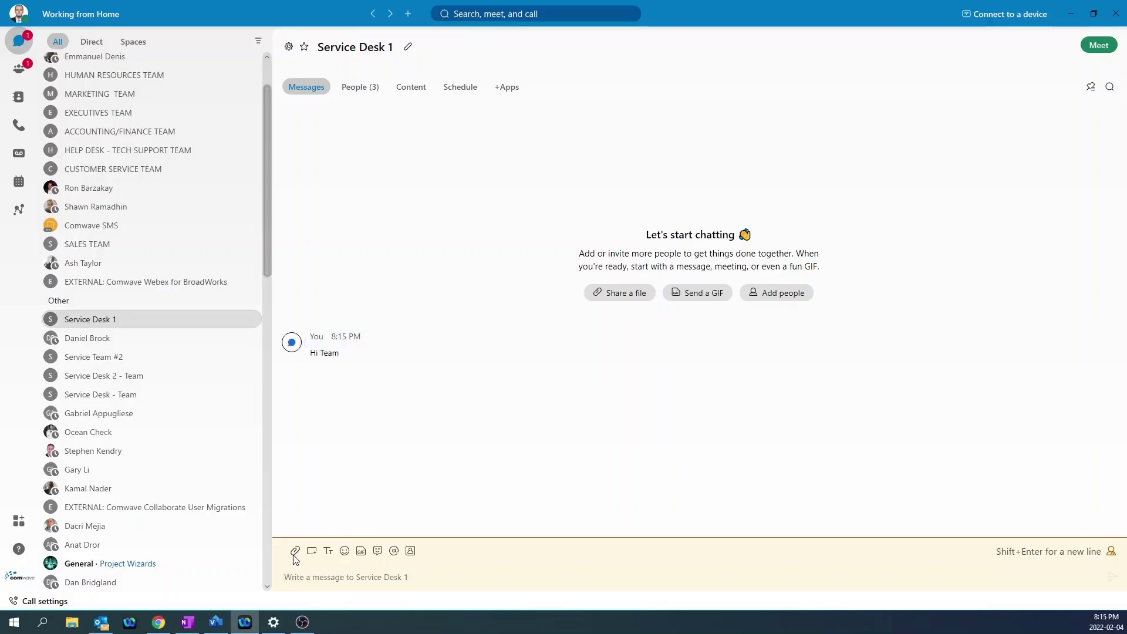
click(295, 552)
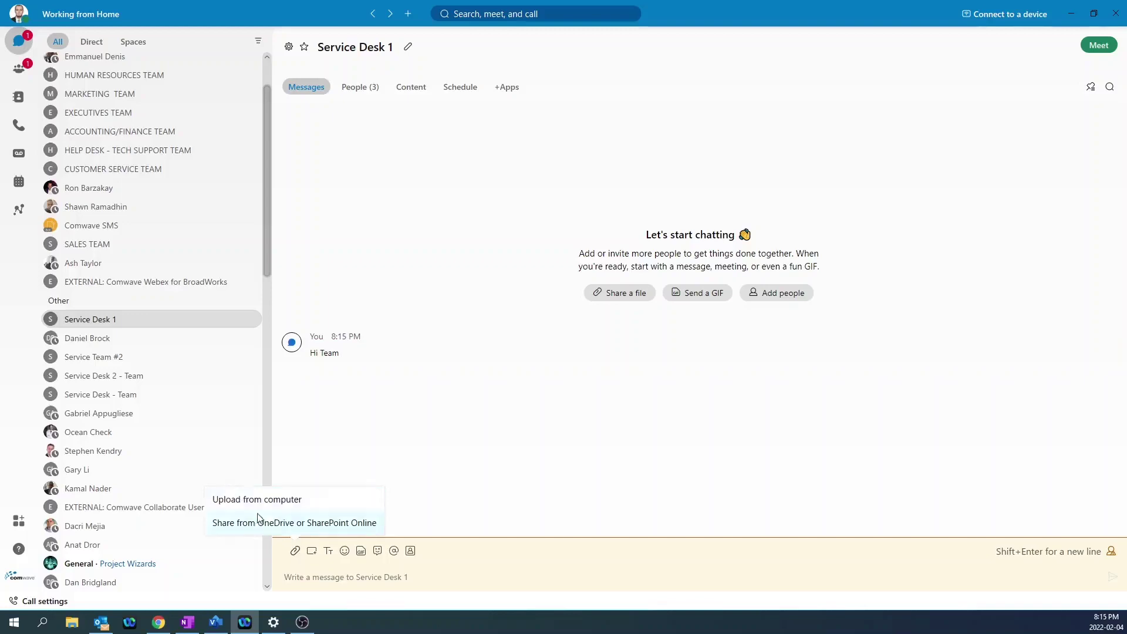
Close the file-sharing menu and view the space's People list and Add people form.
click(313, 577)
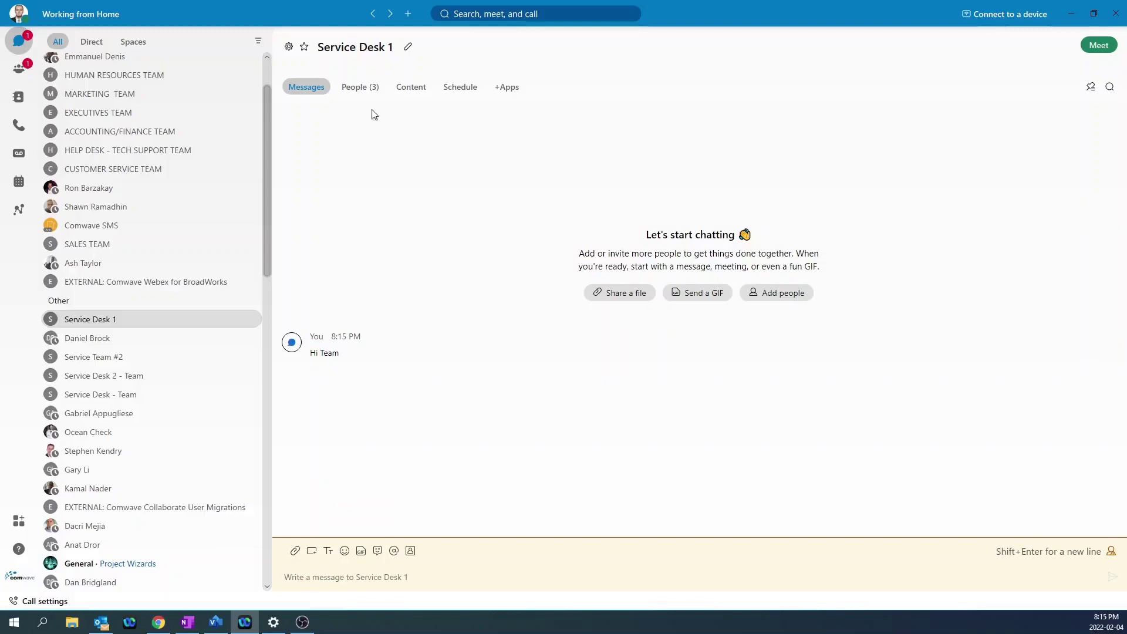
click(360, 87)
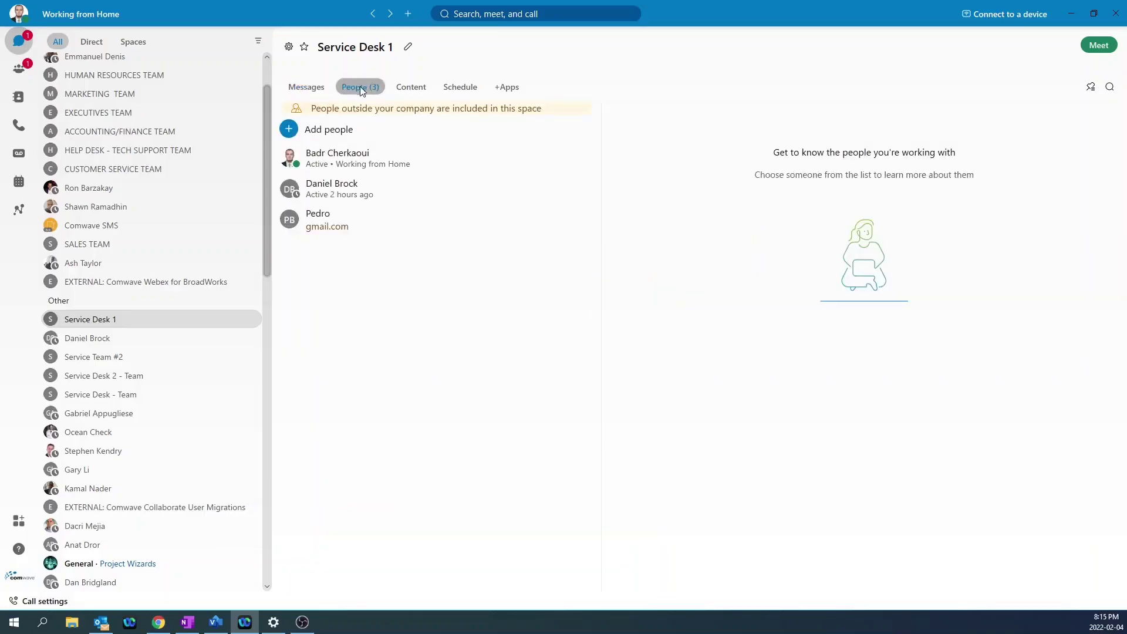
click(343, 129)
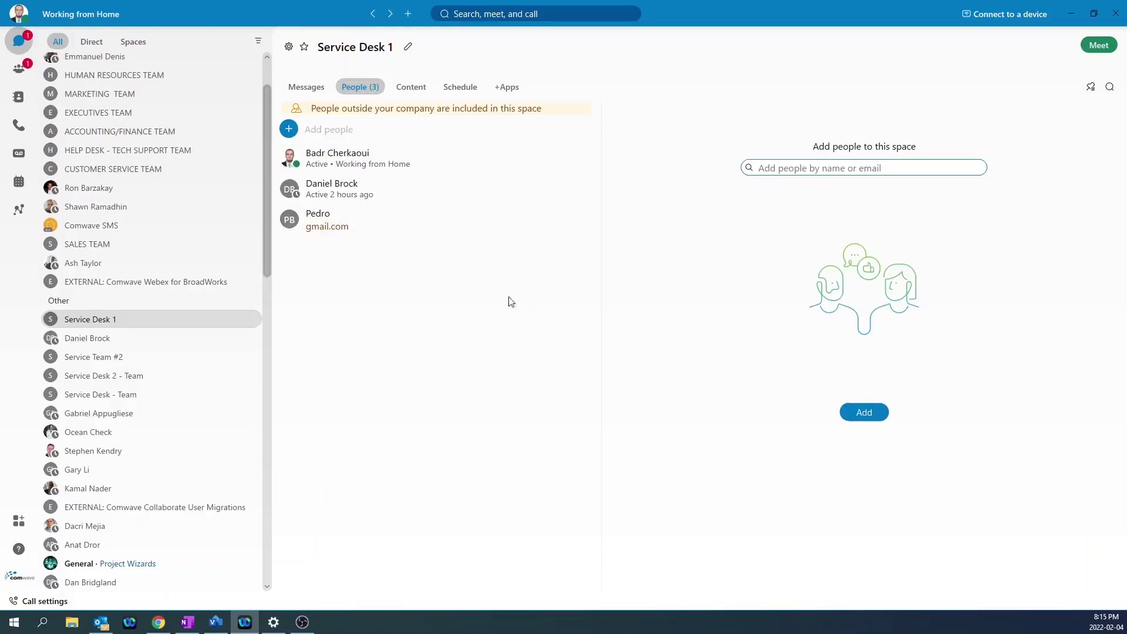
Turn on Moderate Space from the space settings and confirm it.
click(289, 47)
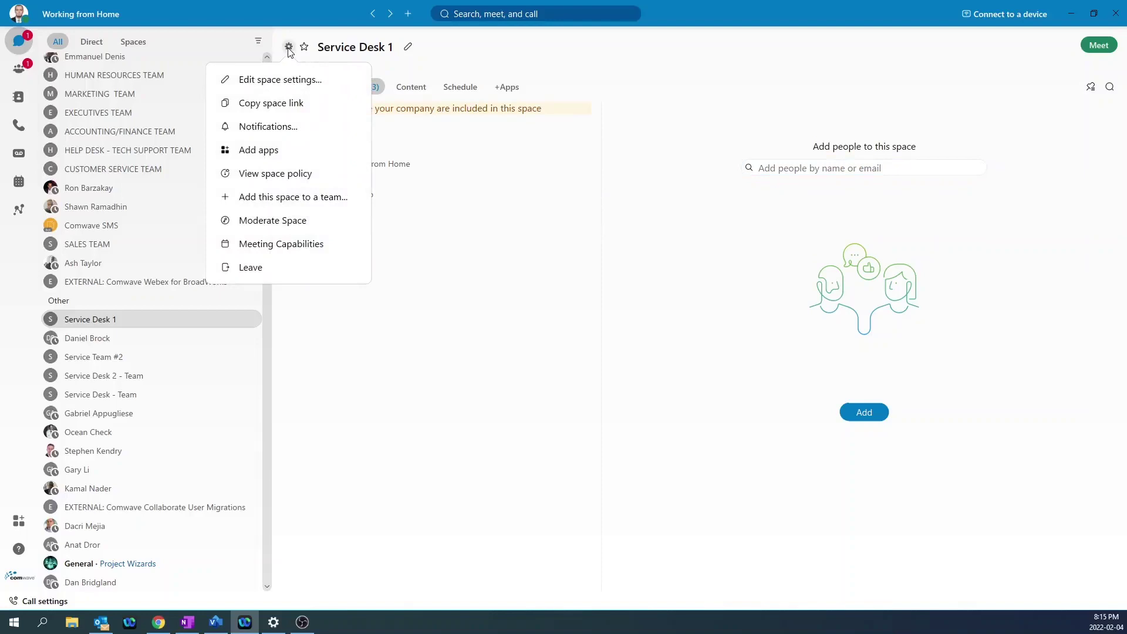
click(273, 220)
click(610, 342)
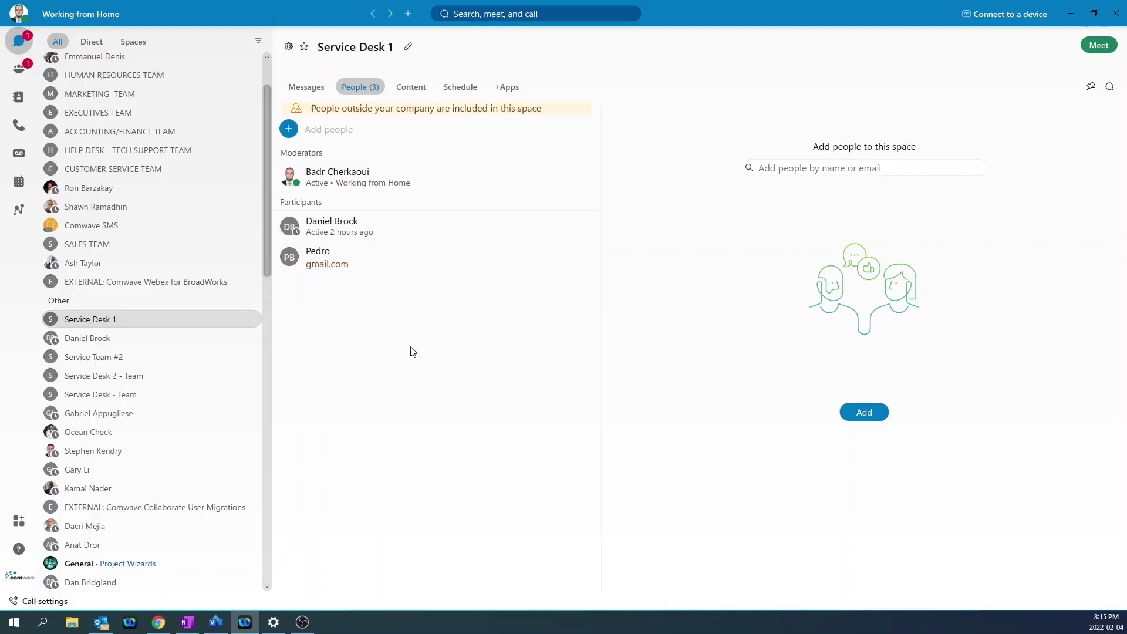
Add the Service Desk 1 space and the contact's direct conversation to Favorites.
scroll(132, 136, up, 2)
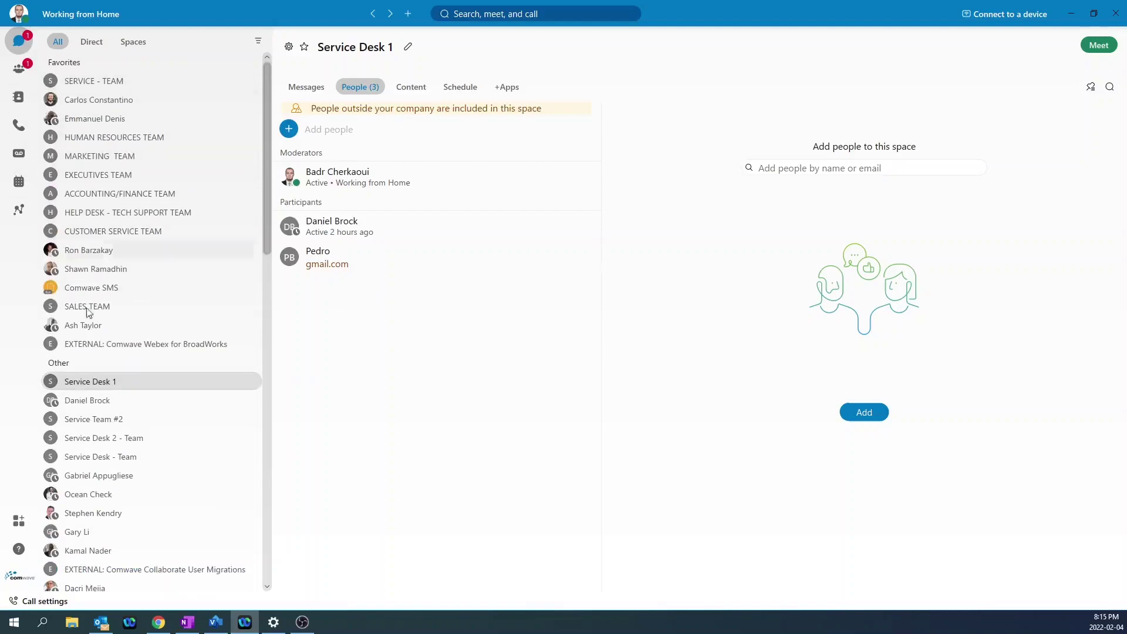
right_click(98, 385)
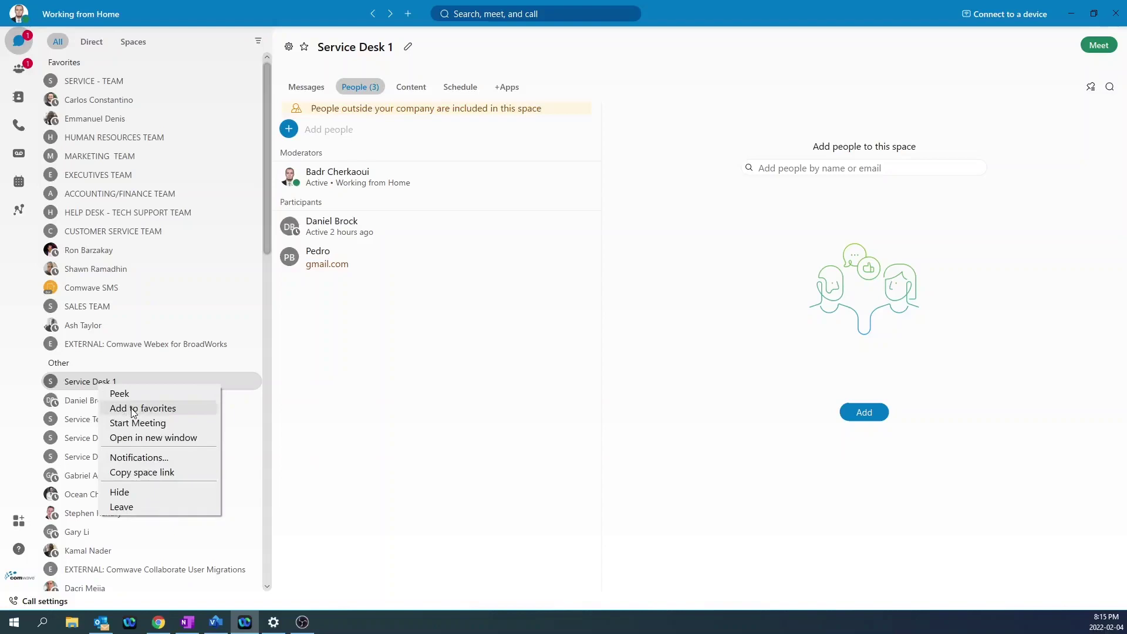
click(134, 413)
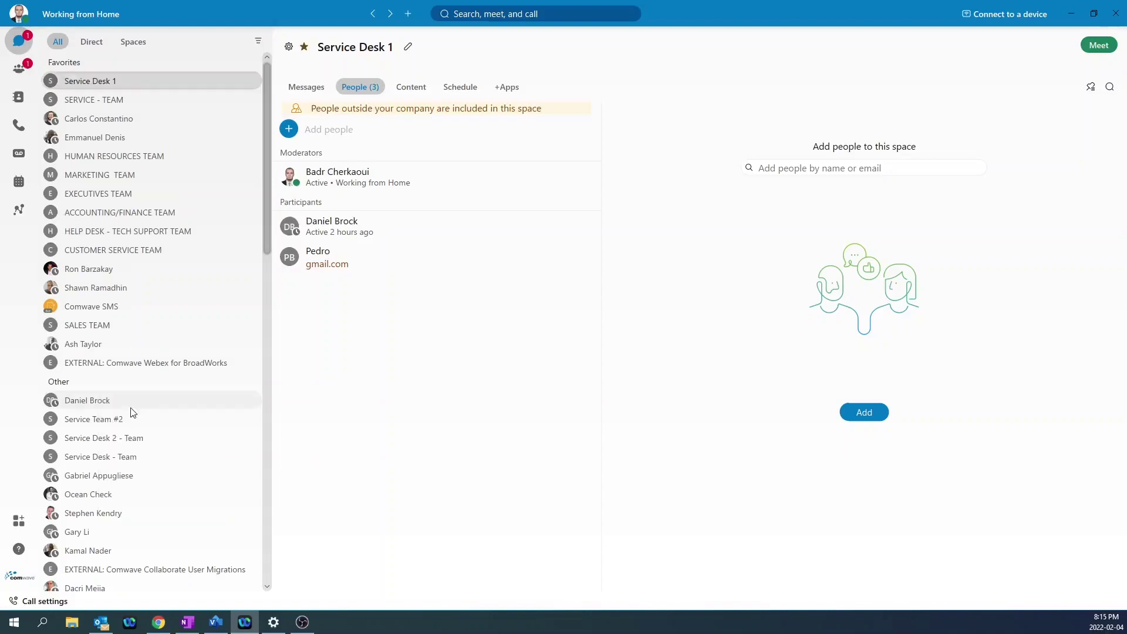
click(100, 403)
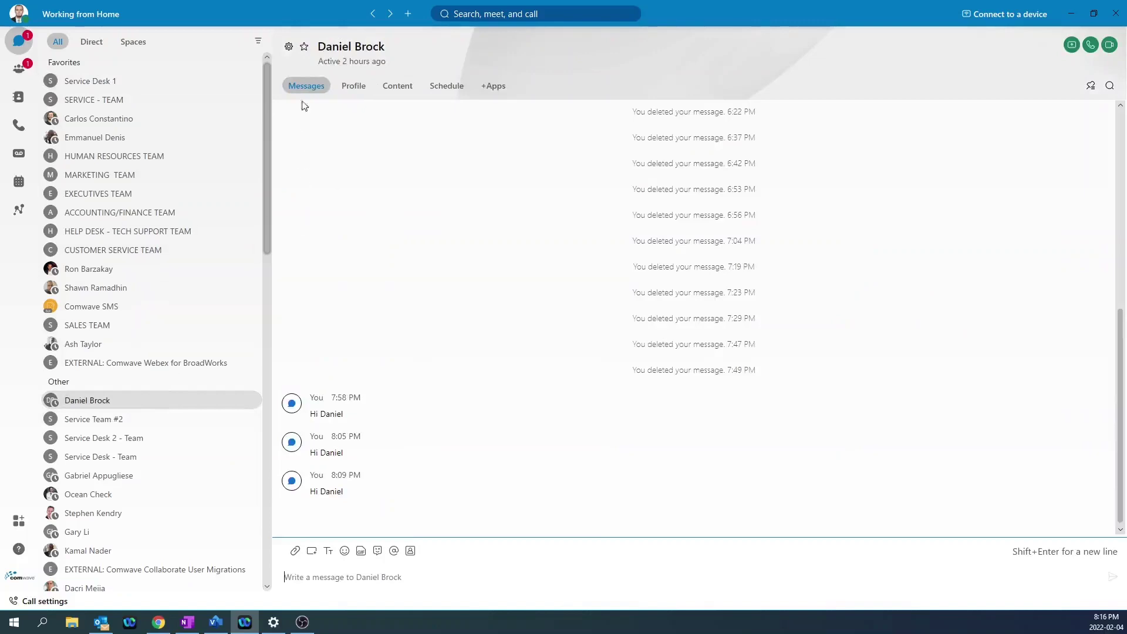
click(305, 48)
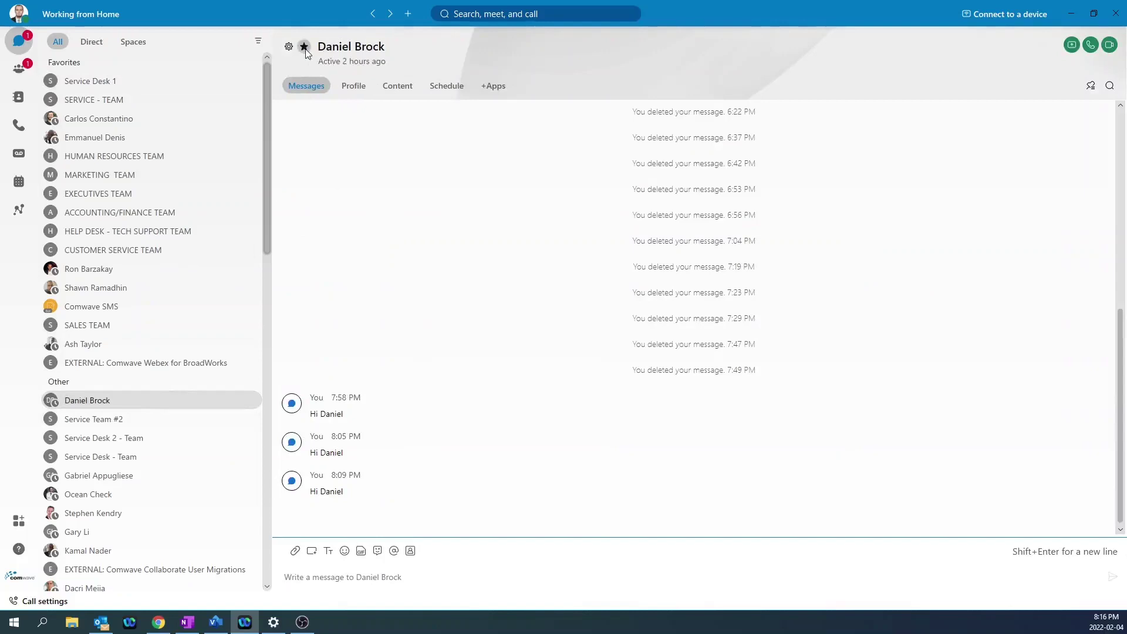
Remove Service Desk 1 and the contact's conversation from Favorites again.
click(110, 82)
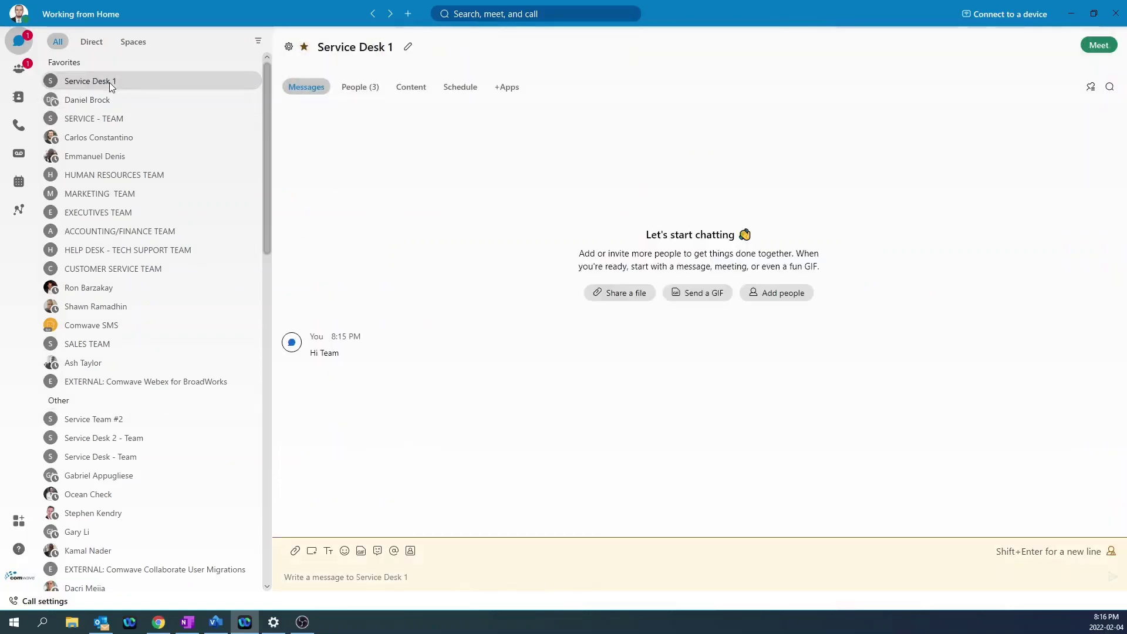
right_click(109, 82)
click(156, 106)
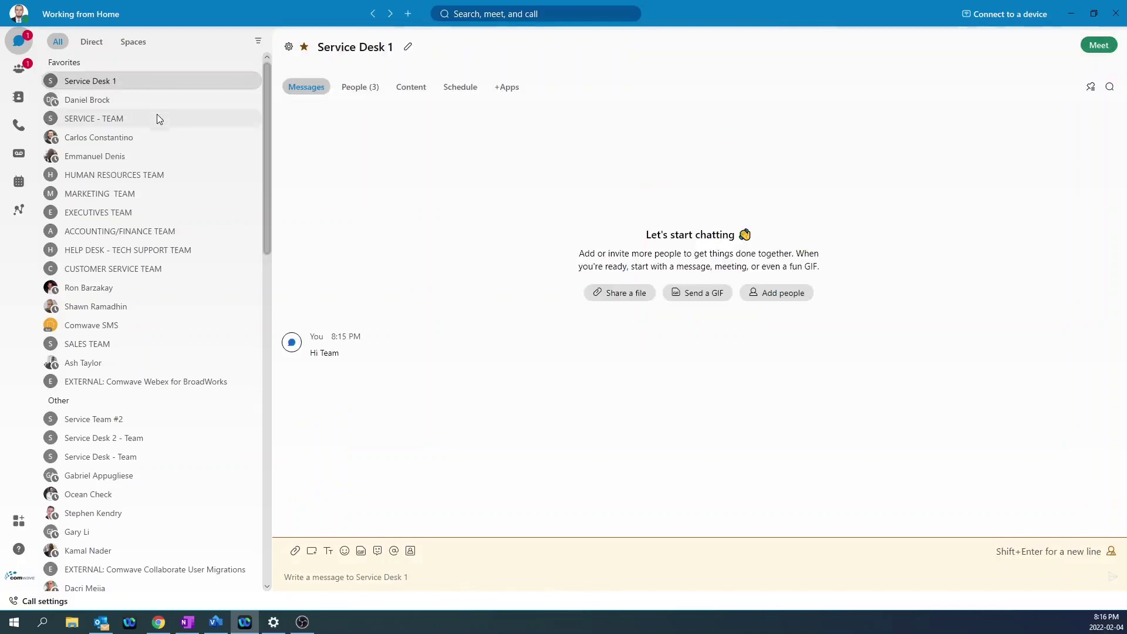
click(100, 83)
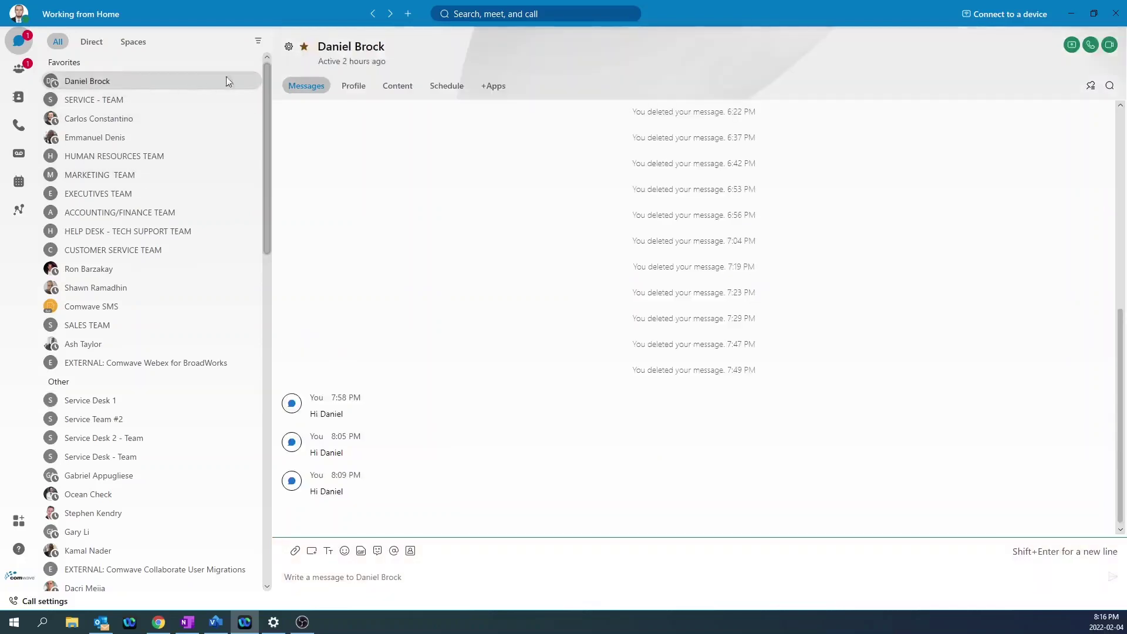
click(305, 52)
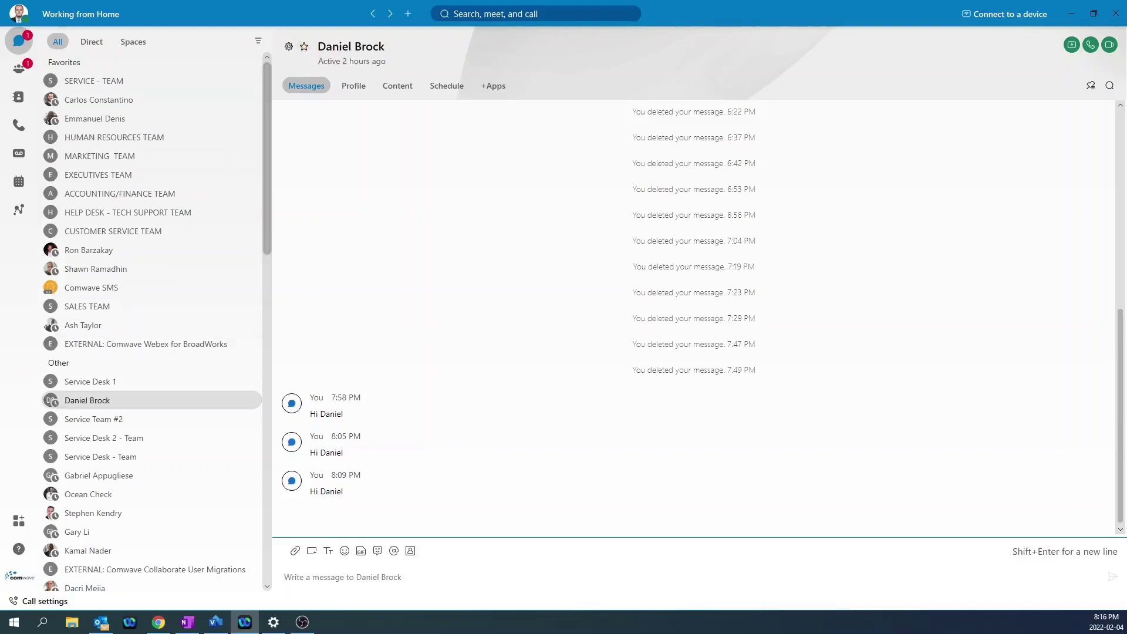
click(187, 622)
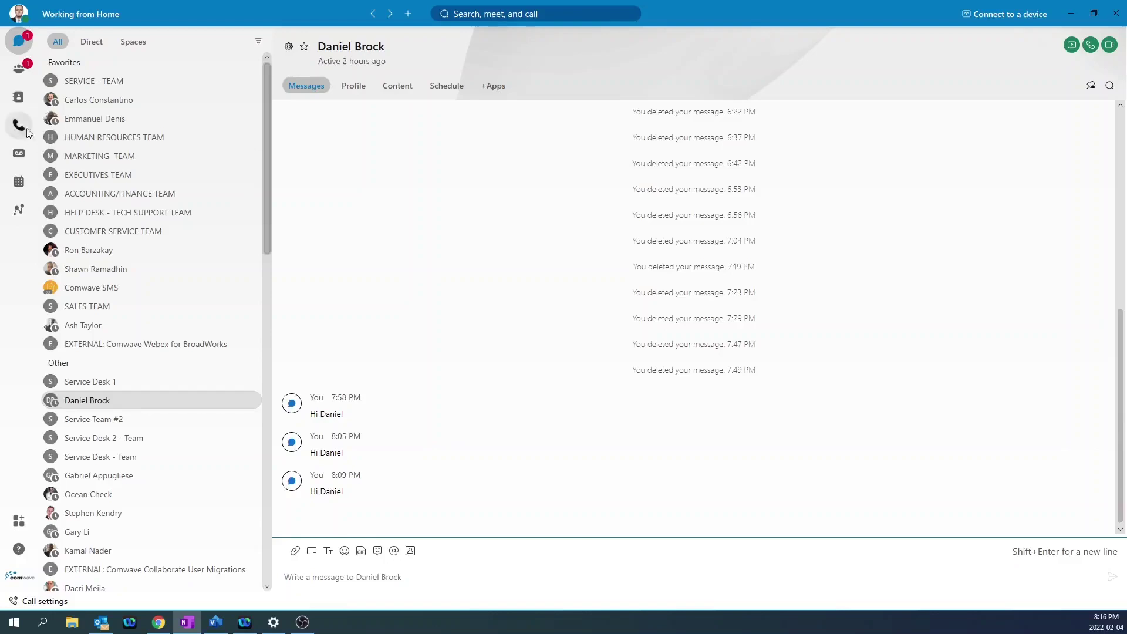
On the Contacts page, open a custom contact form, step through its fields, then cancel.
click(19, 97)
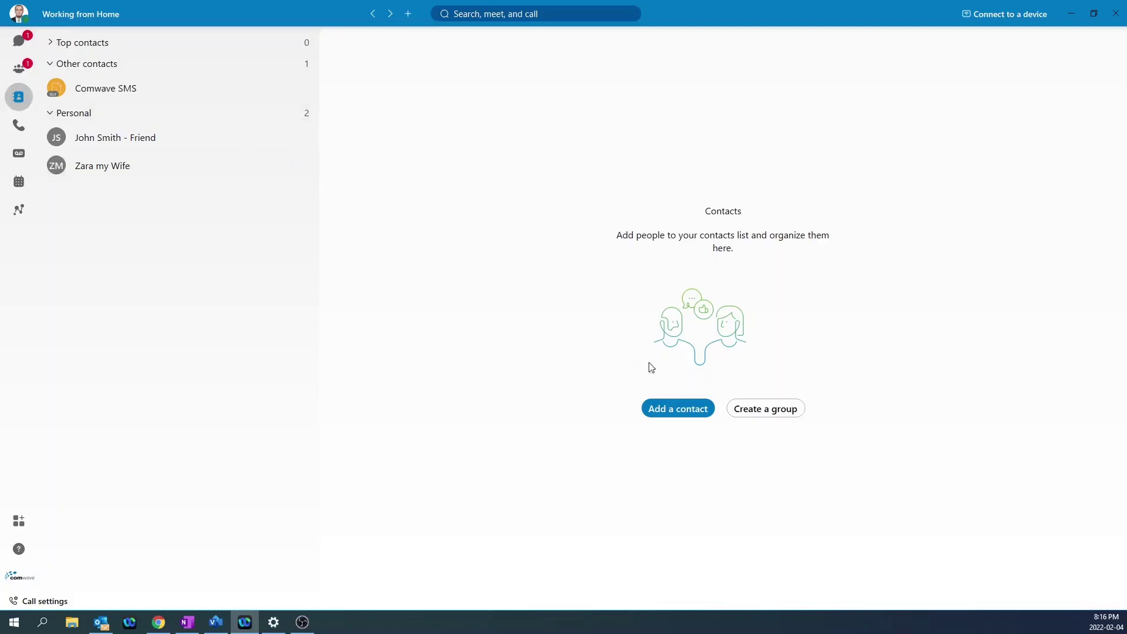
click(669, 414)
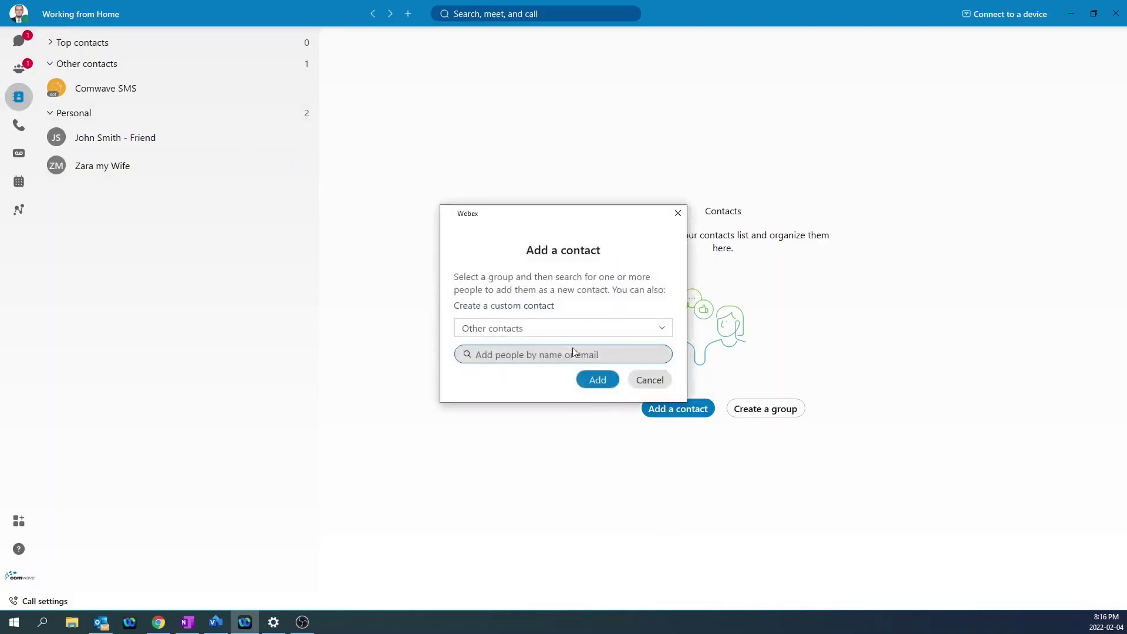
click(522, 310)
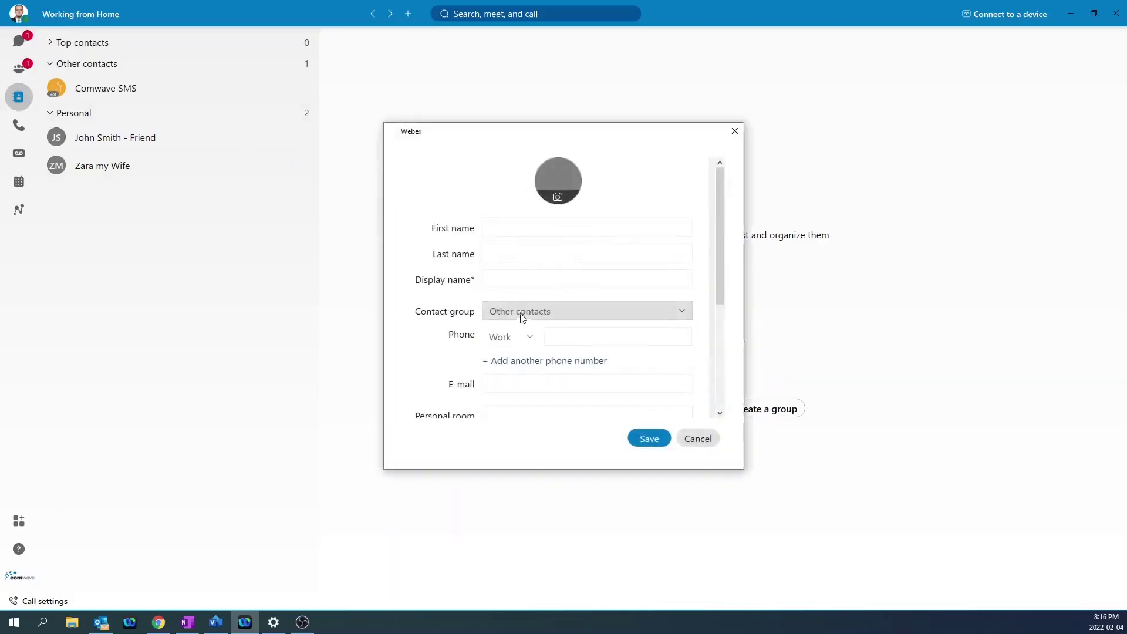
click(508, 228)
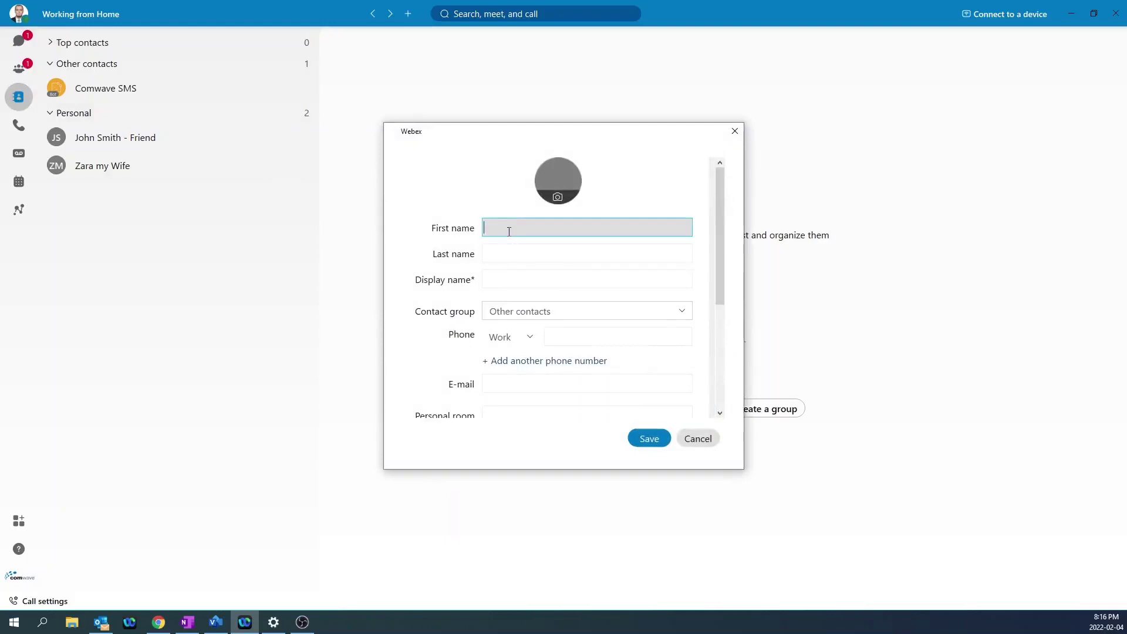
click(506, 253)
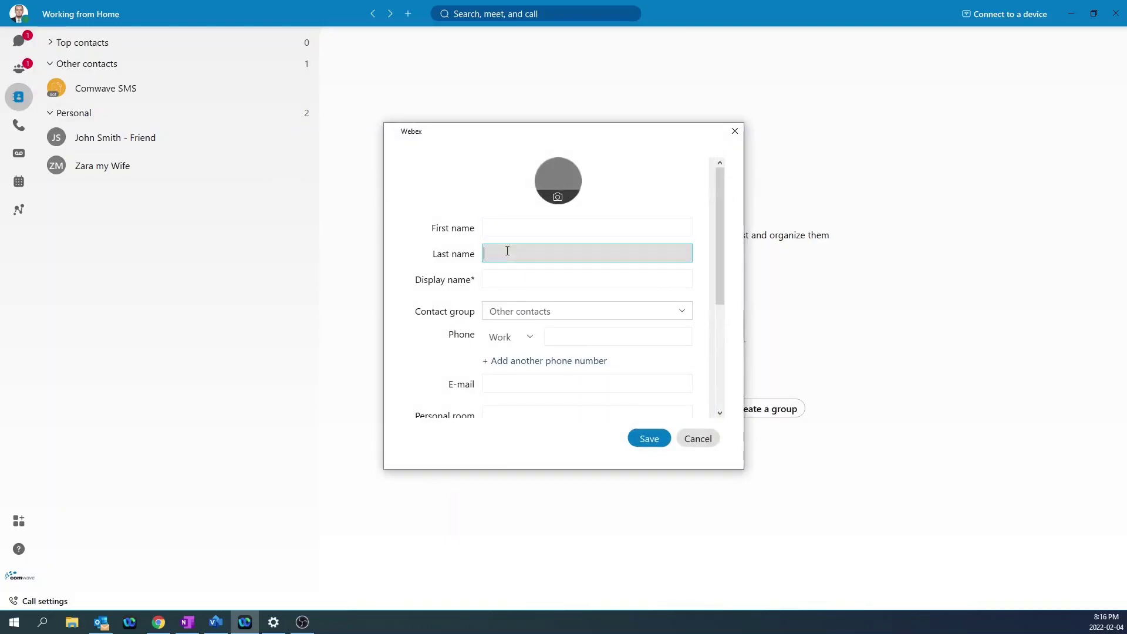
click(501, 279)
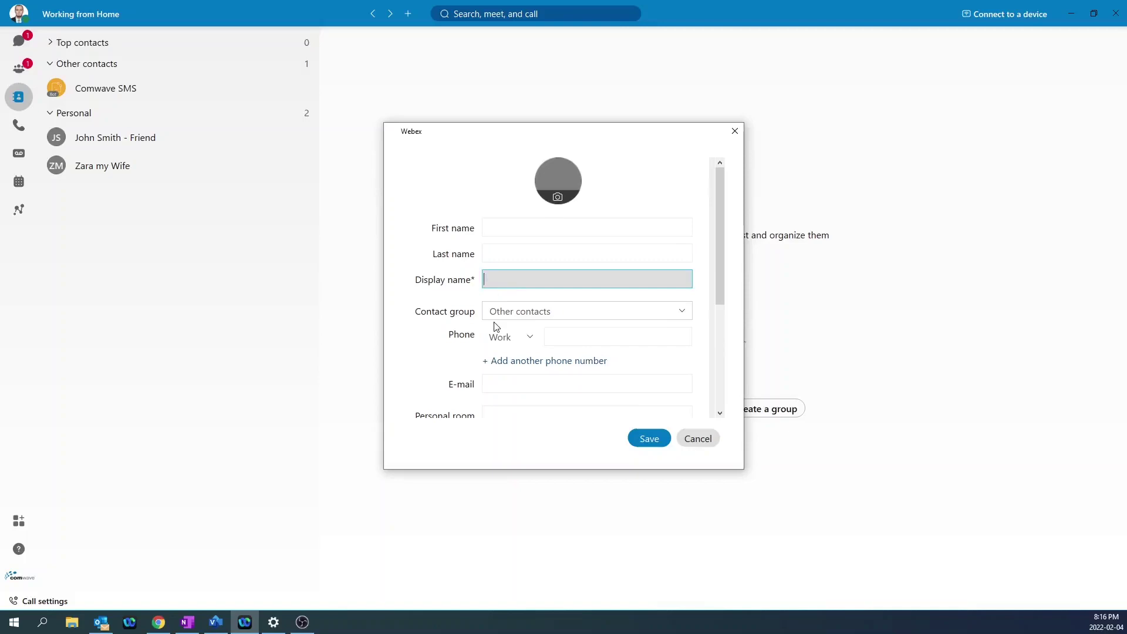
scroll(495, 327, down, 1)
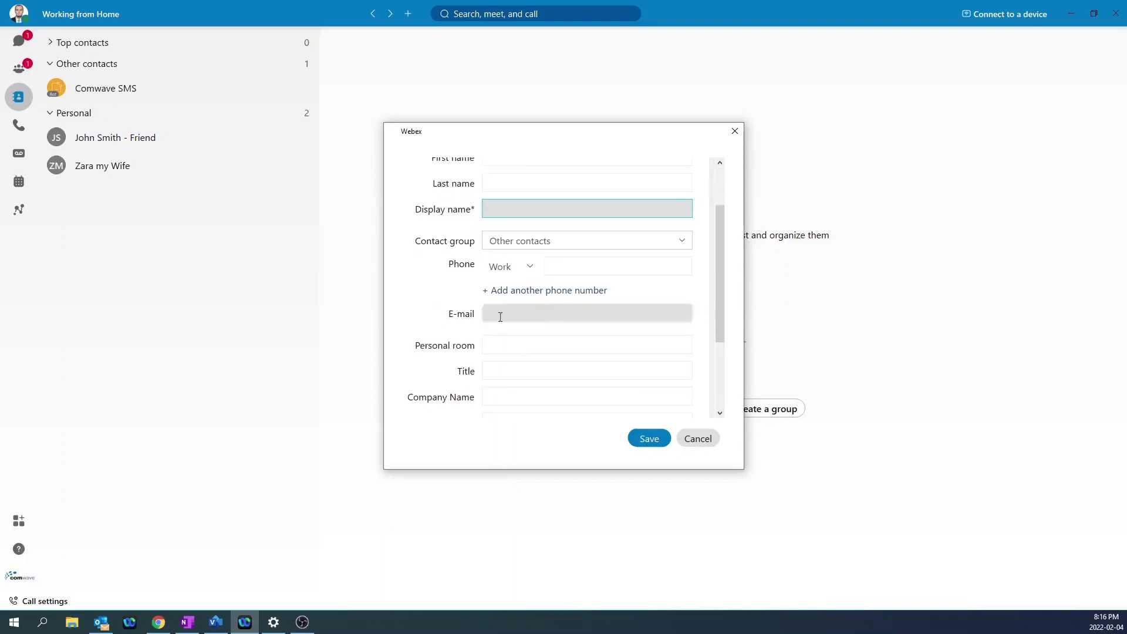
click(561, 269)
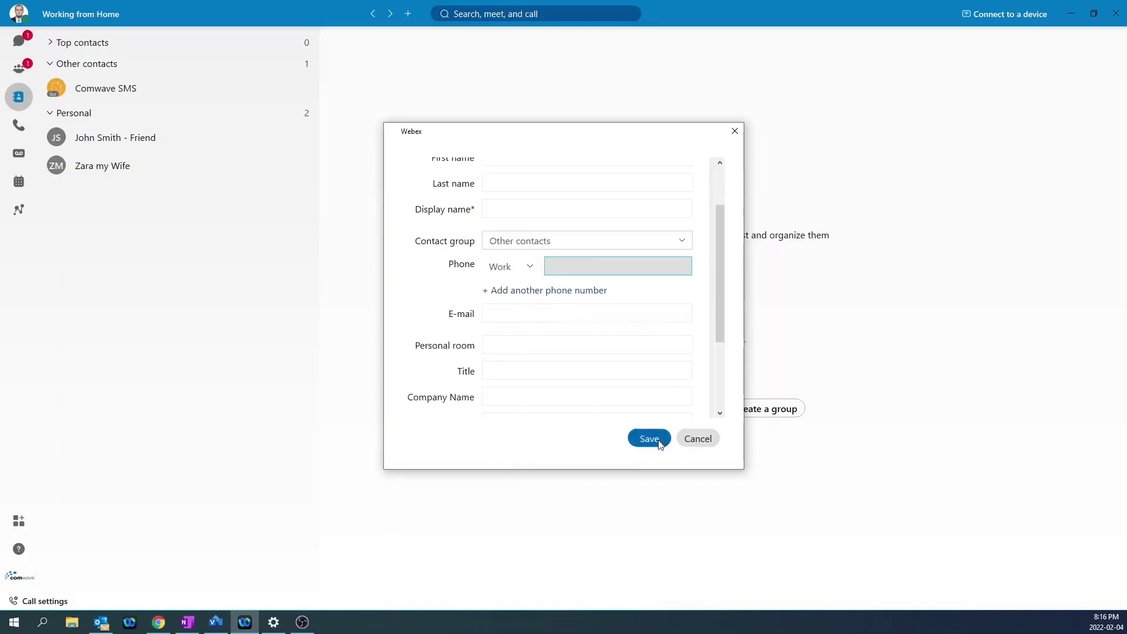
click(695, 443)
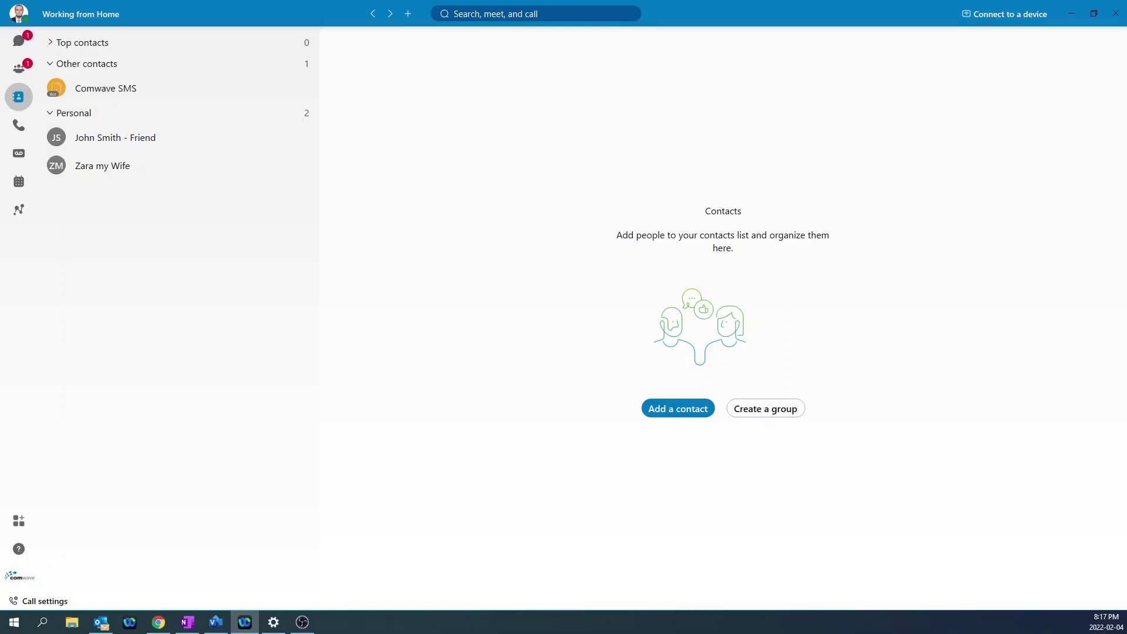
From the Meetings calendar, schedule a new meeting and continue it in Outlook.
click(20, 184)
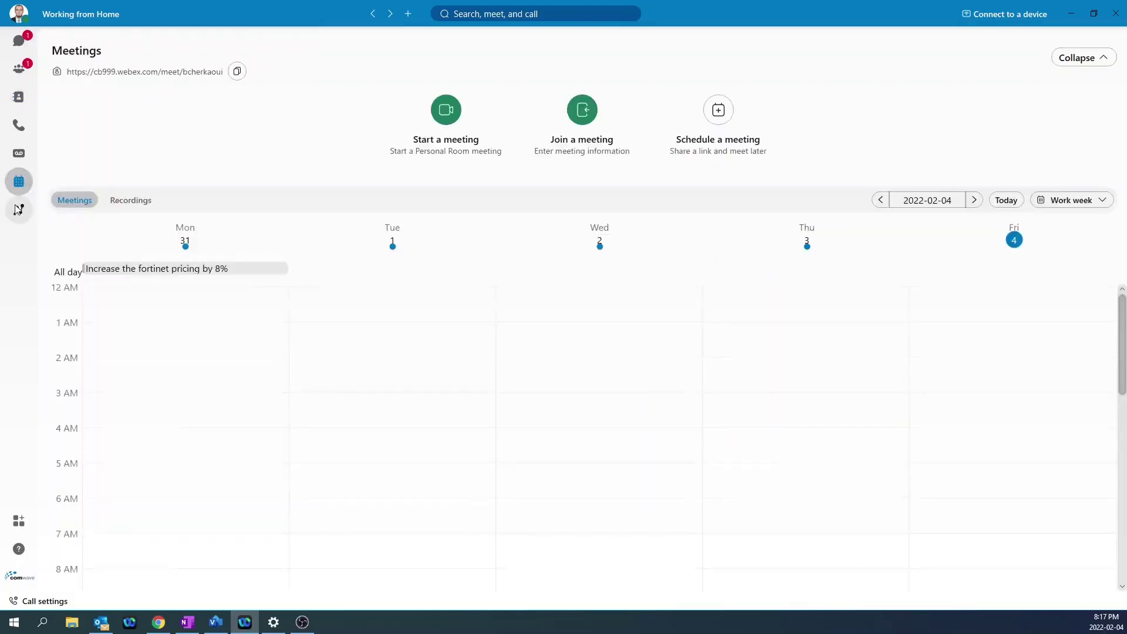
click(717, 111)
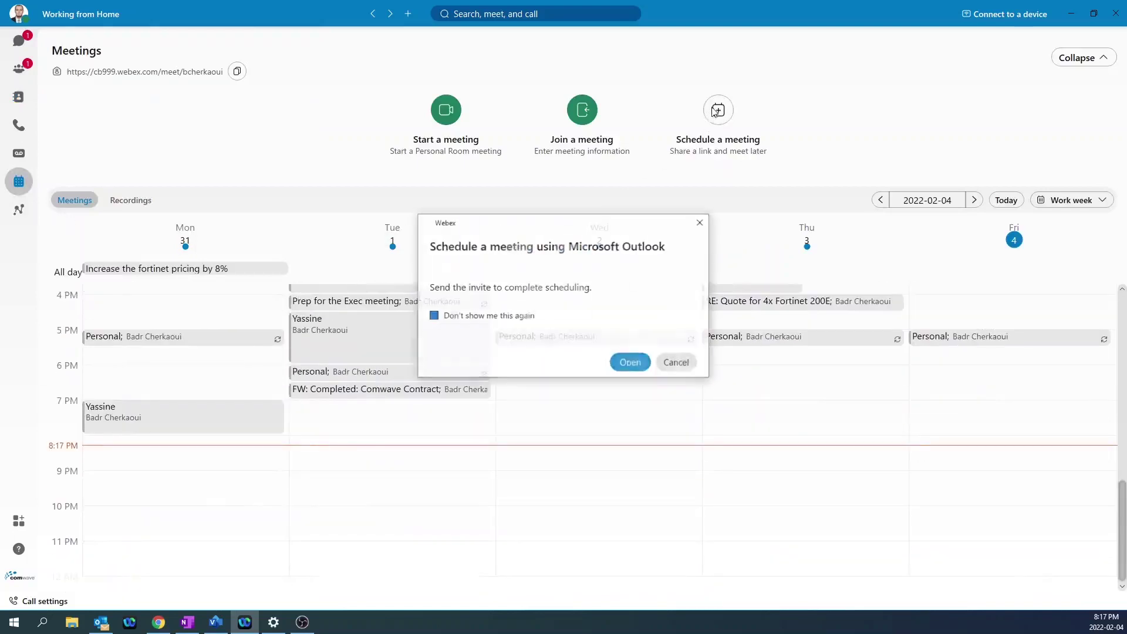
click(630, 364)
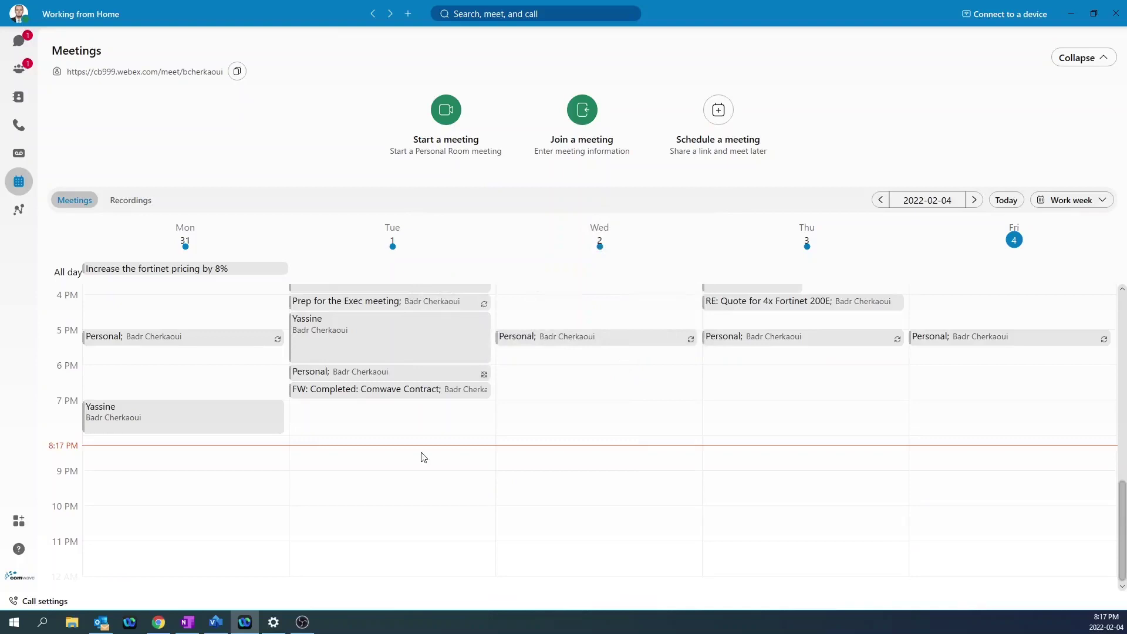
Bring up the Outlook meeting invitation and add the suggested invitee.
mouse_move(107, 627)
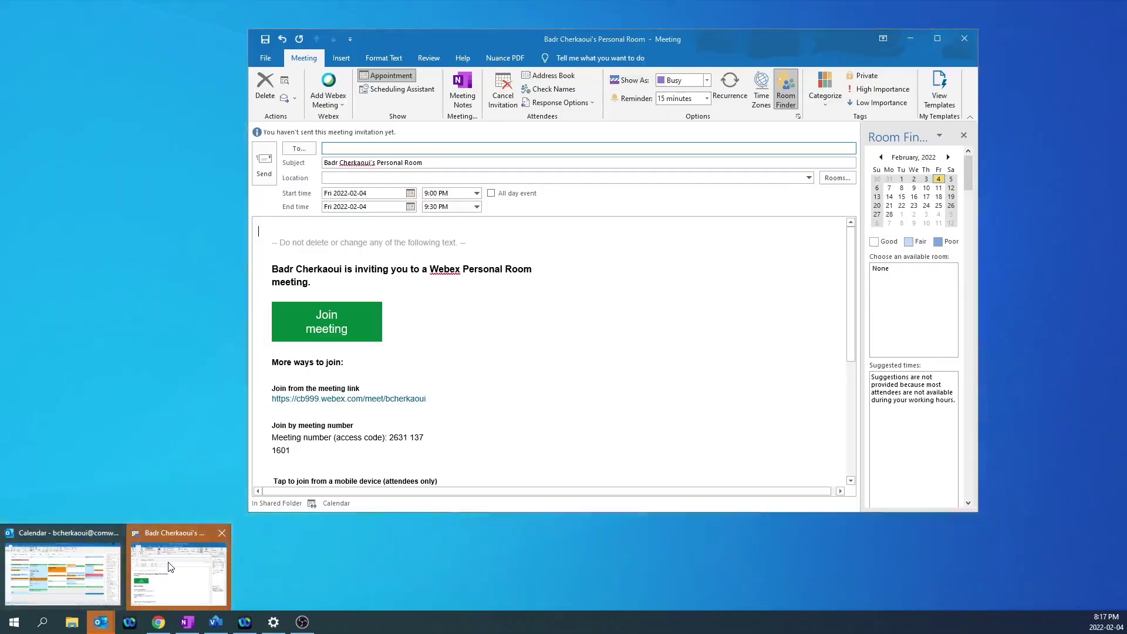
click(169, 565)
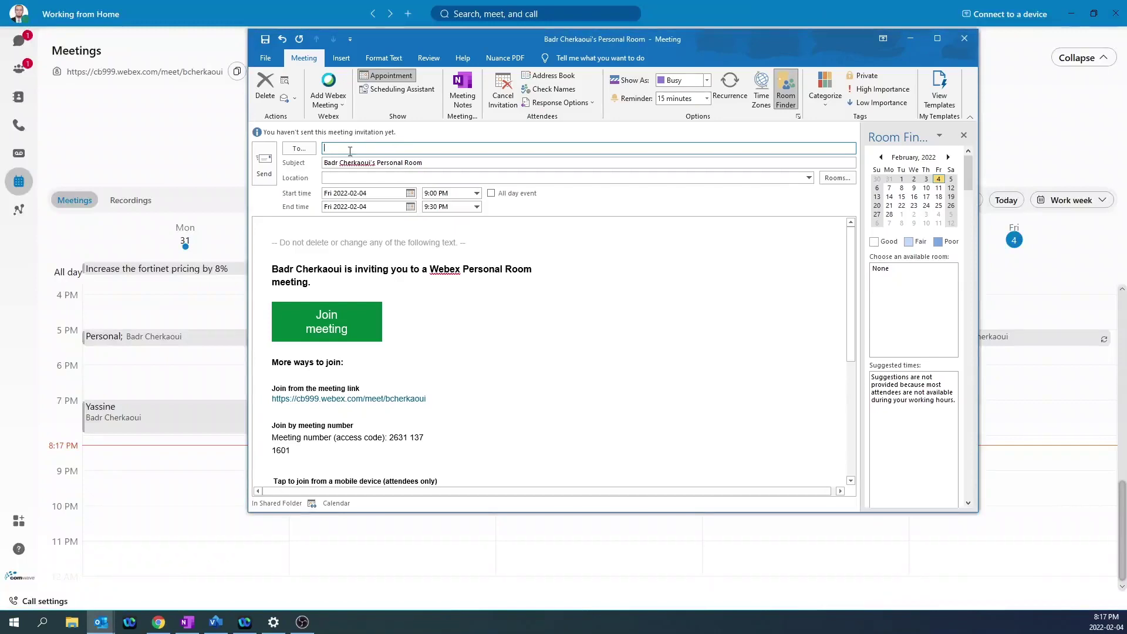
text(b)
key(Return)
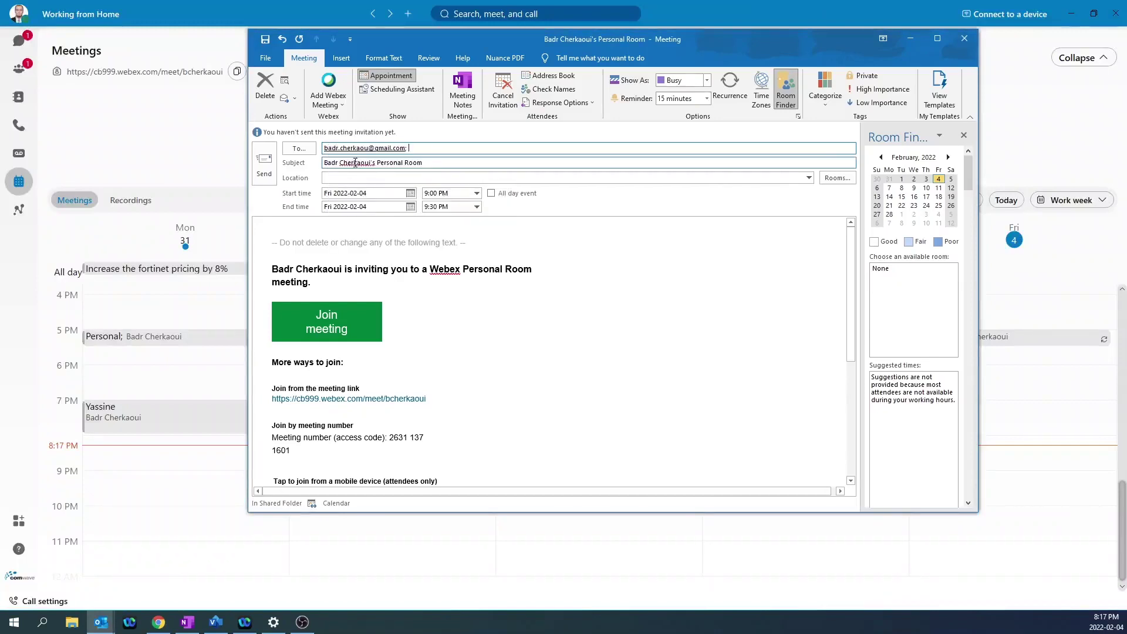
Set the start time to 8:20 PM and location to Virtual, then send the invitation.
click(477, 194)
click(449, 206)
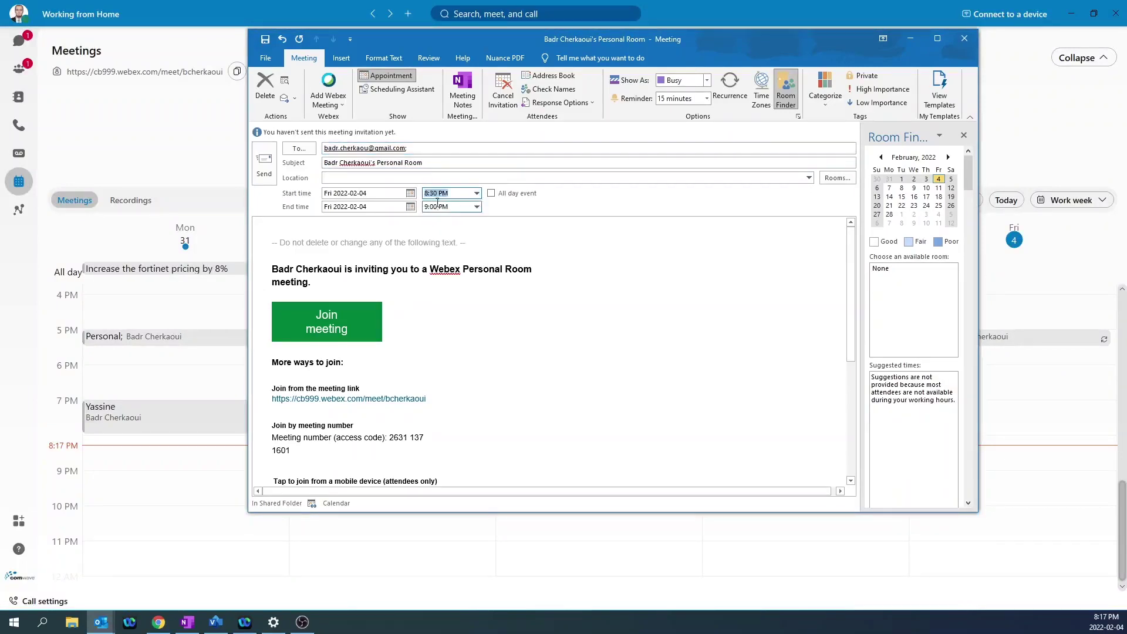
click(438, 194)
key(BackSpace)
key(BackSpace)
text(20)
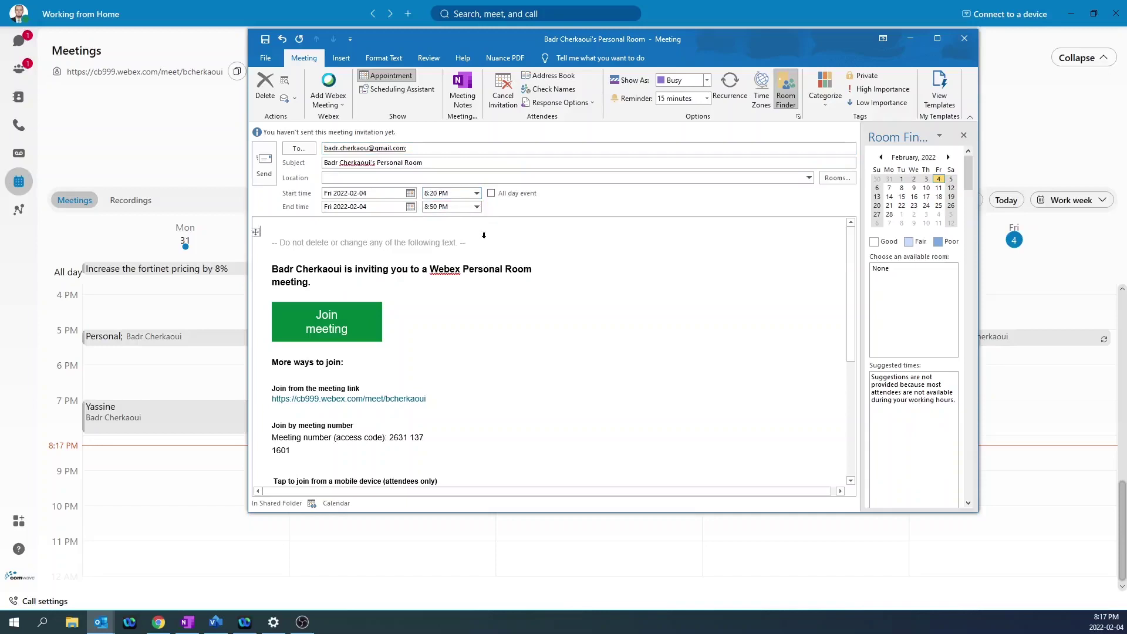
click(810, 178)
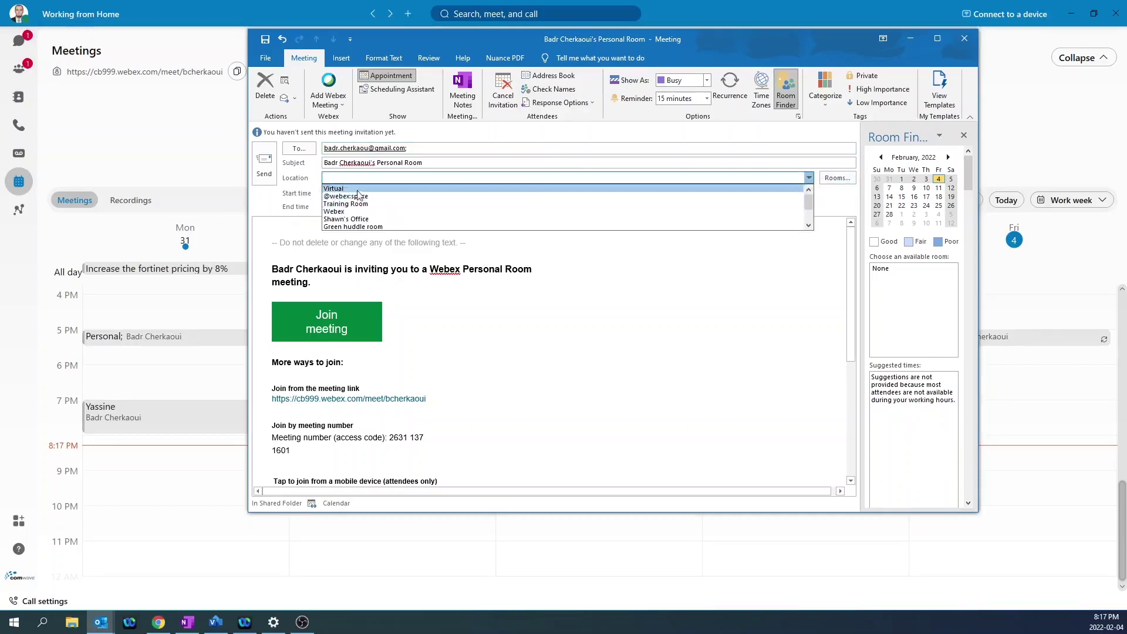
click(356, 188)
click(263, 164)
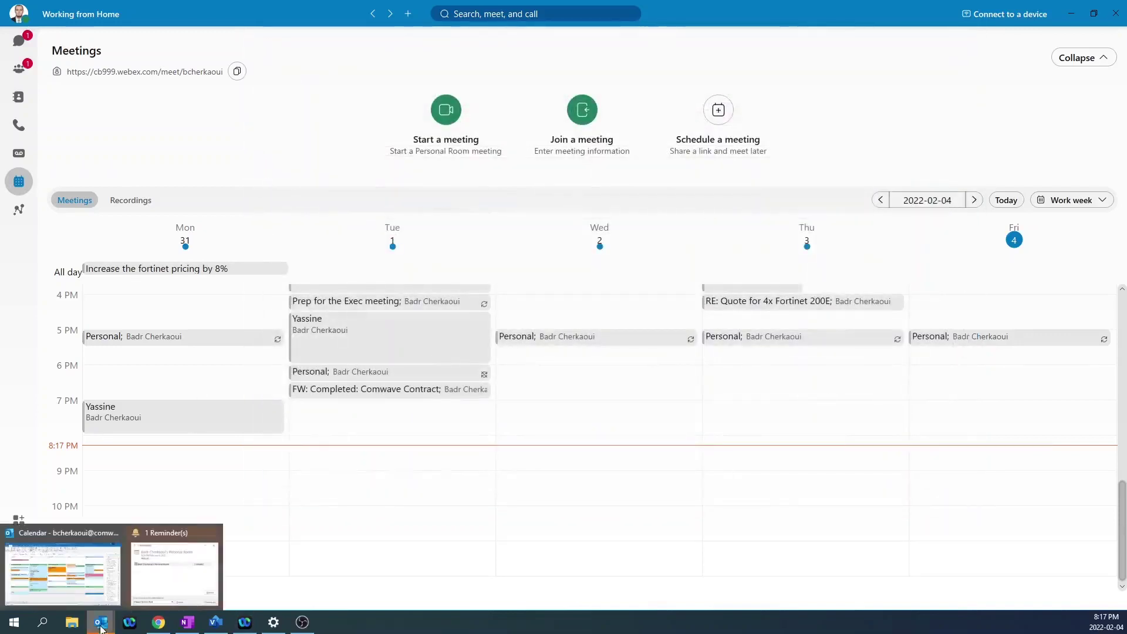
Show the Outlook calendar, then open and discard an empty new appointment.
click(78, 567)
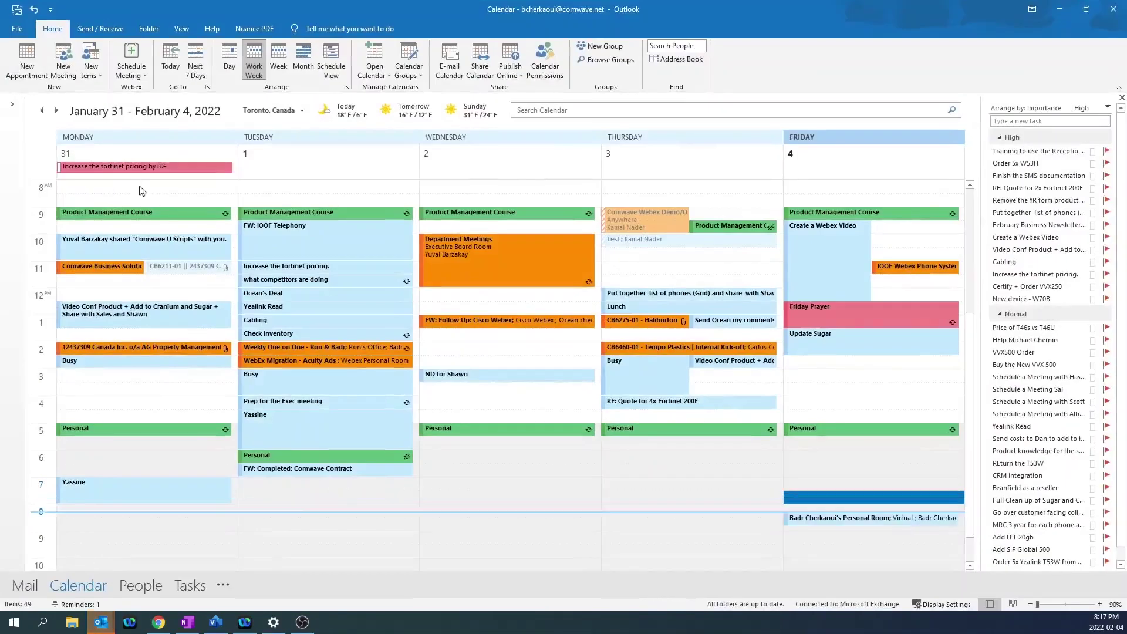
click(27, 70)
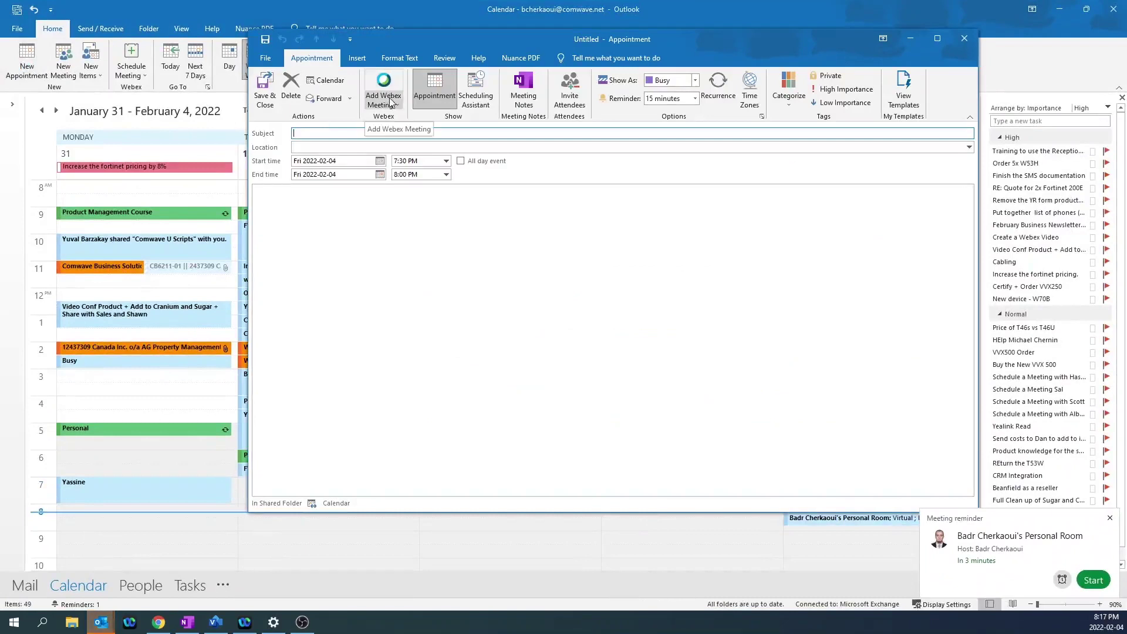
click(964, 38)
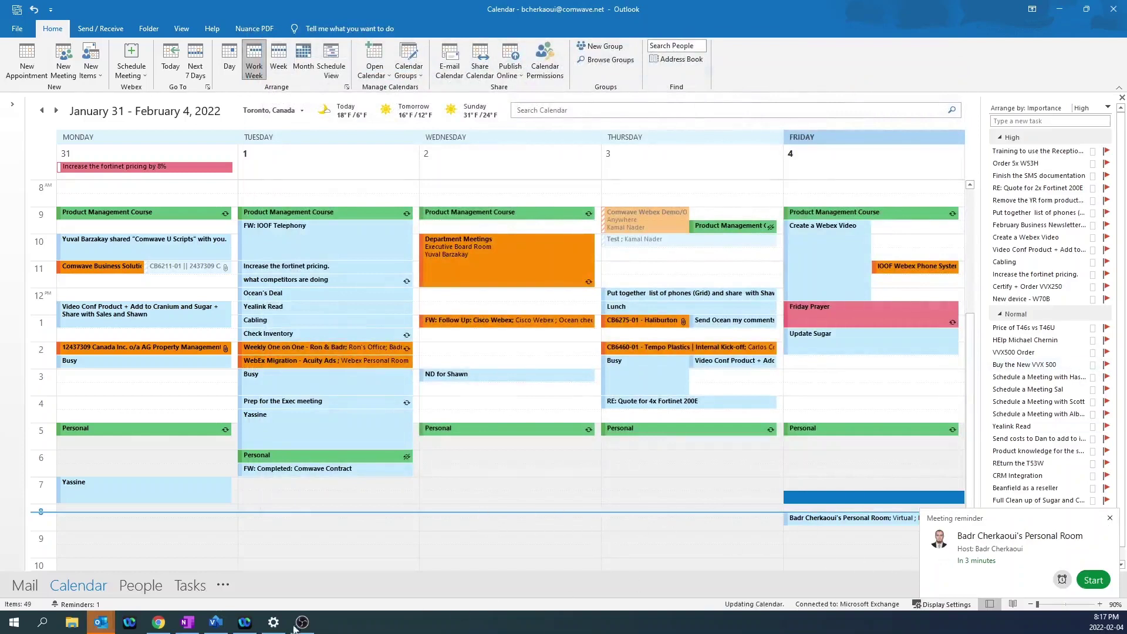
Maximize Webex and start the Personal Room meeting from the reminder.
click(129, 622)
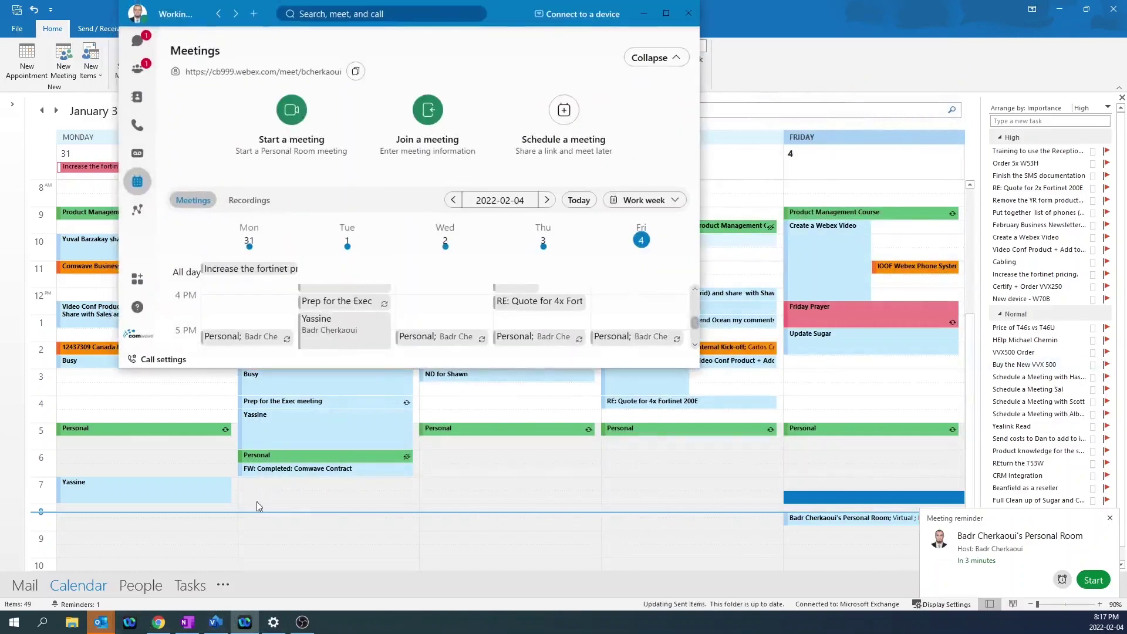
click(665, 13)
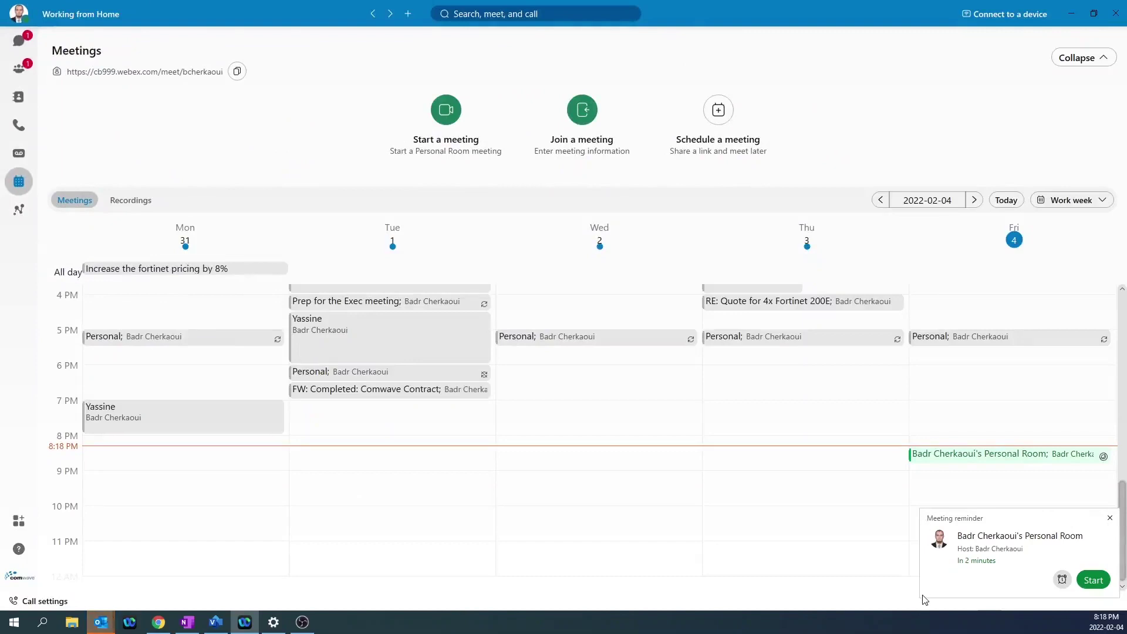
click(1096, 583)
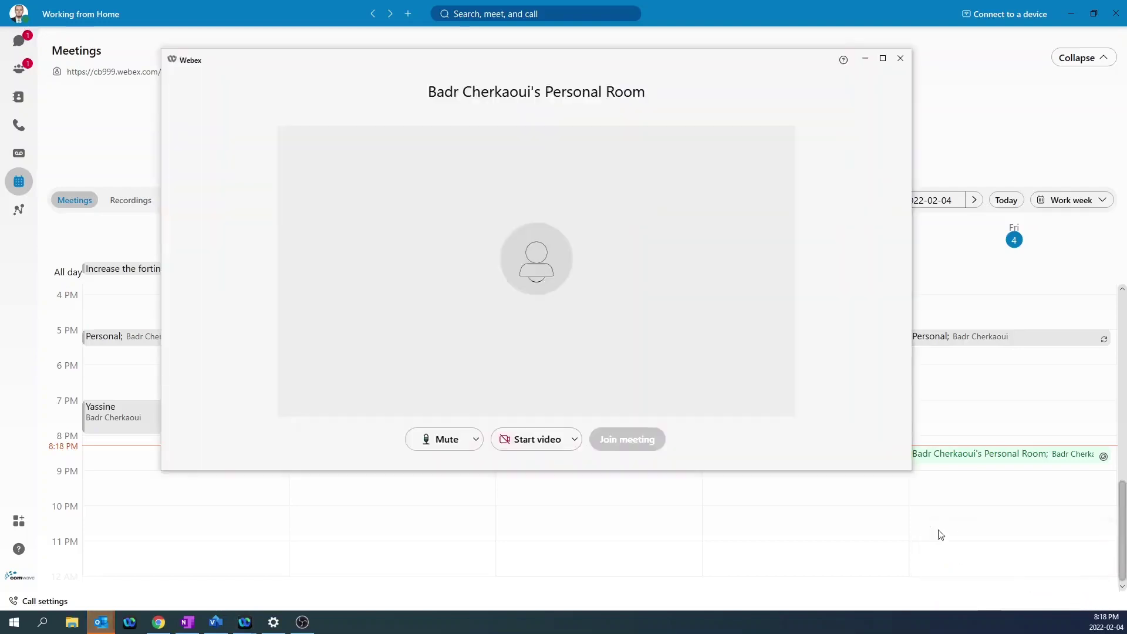
click(624, 441)
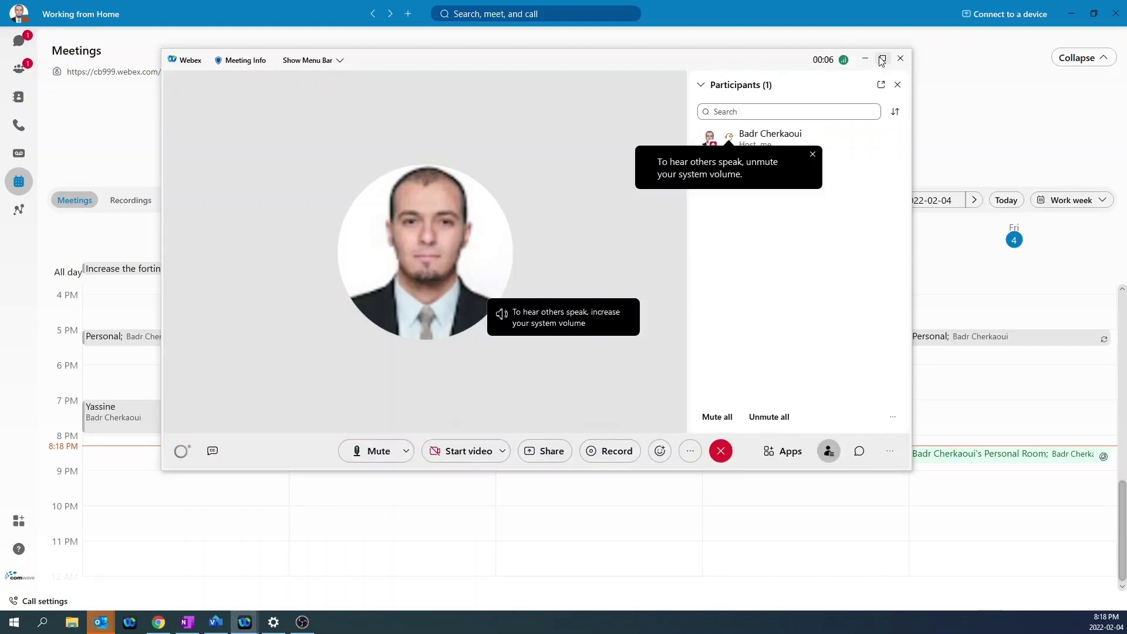
Mute and unmute the microphone, then turn on the camera video.
click(376, 458)
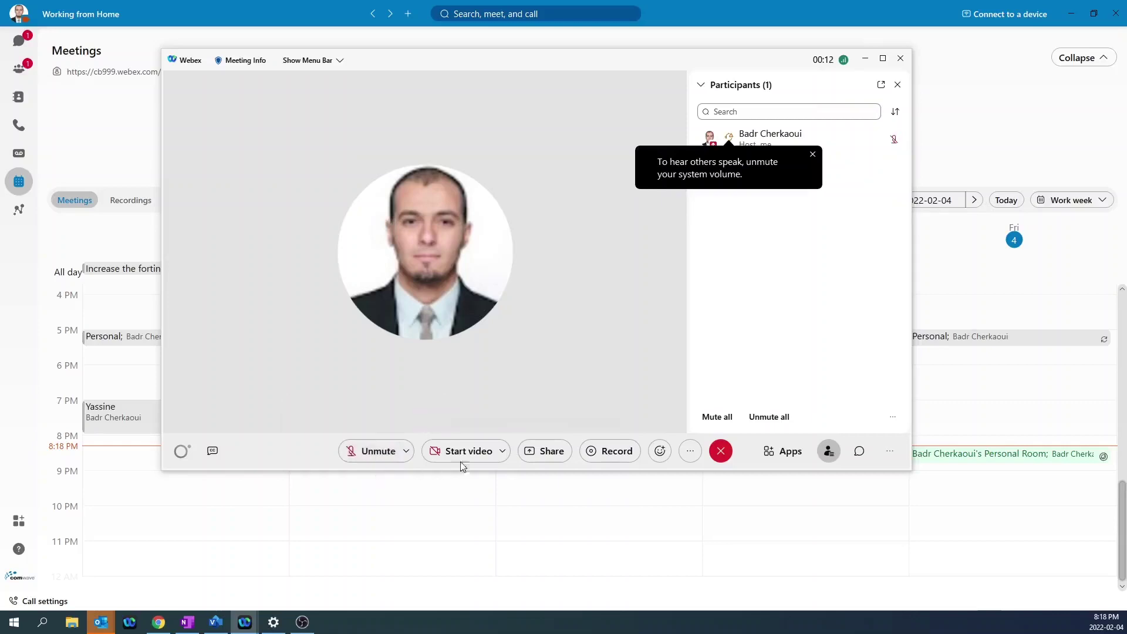
click(376, 451)
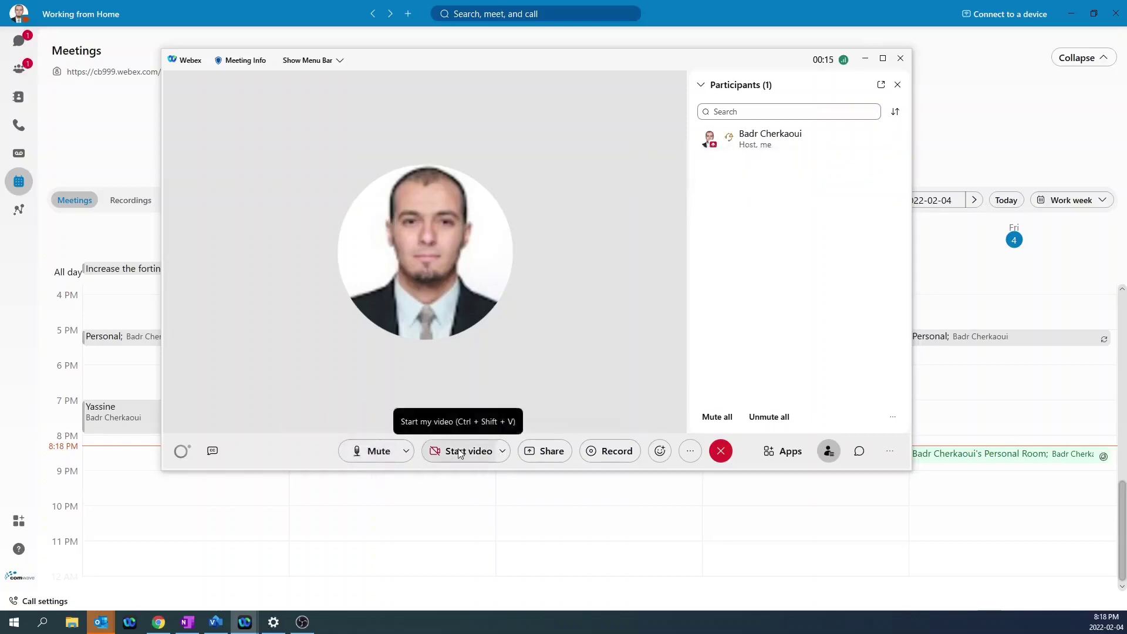
click(460, 452)
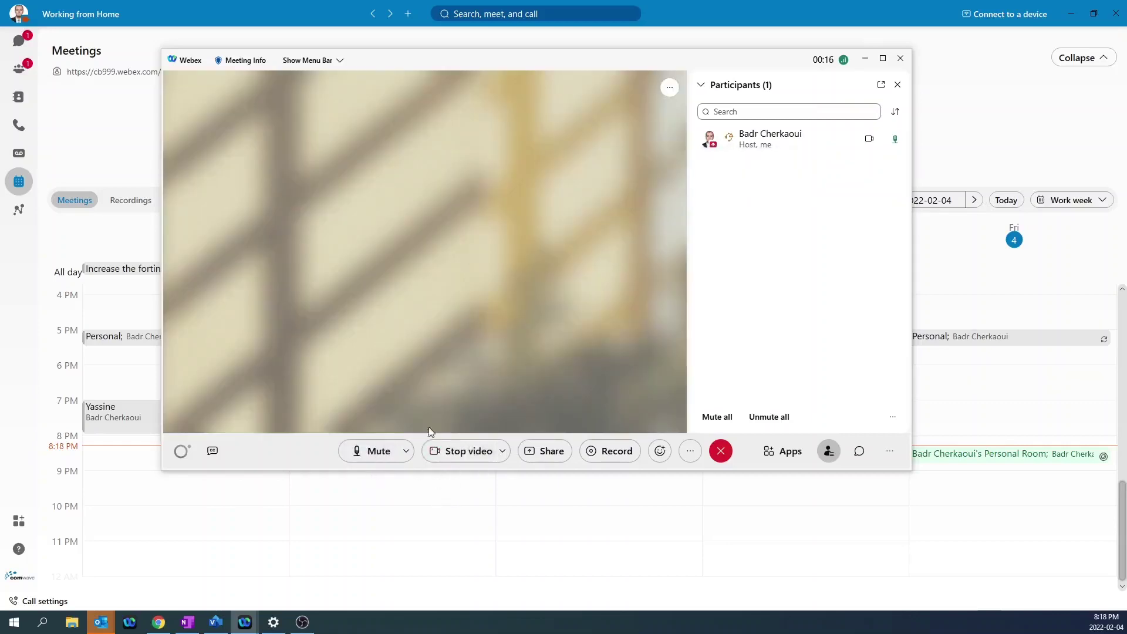
Apply the forest-with-sofa virtual background to the meeting video and close Meeting settings.
click(503, 454)
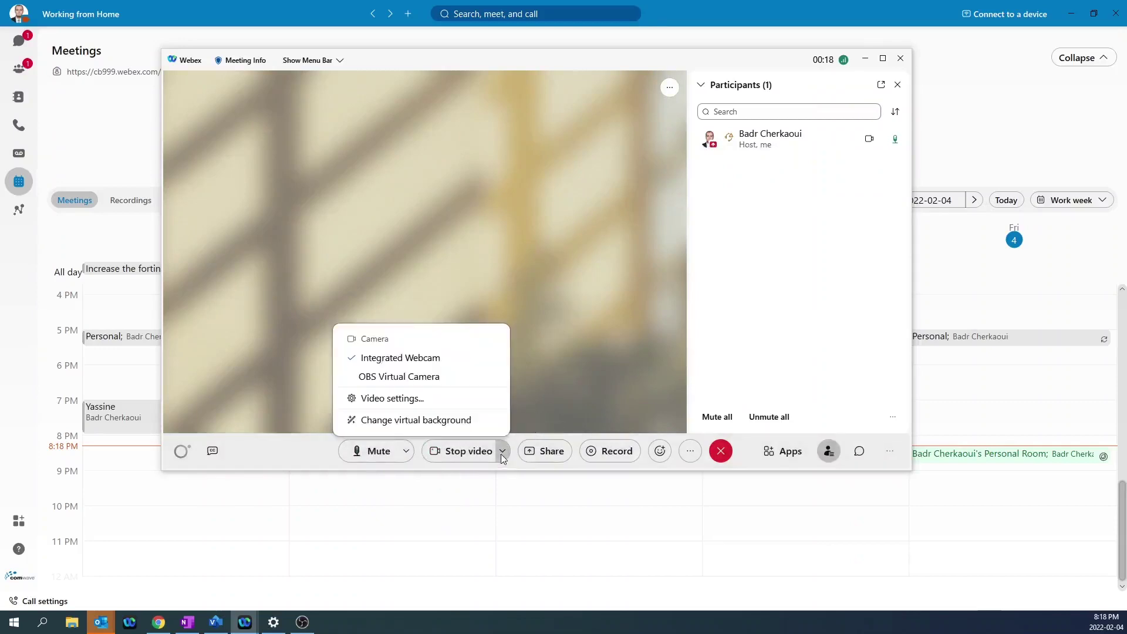
click(383, 420)
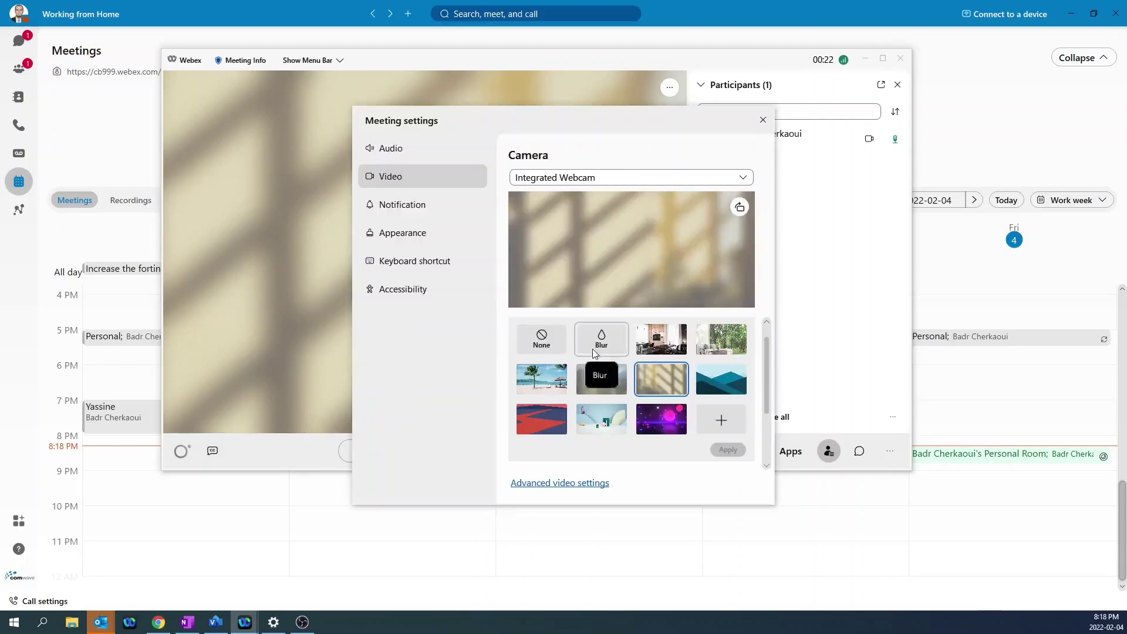
click(596, 382)
click(713, 341)
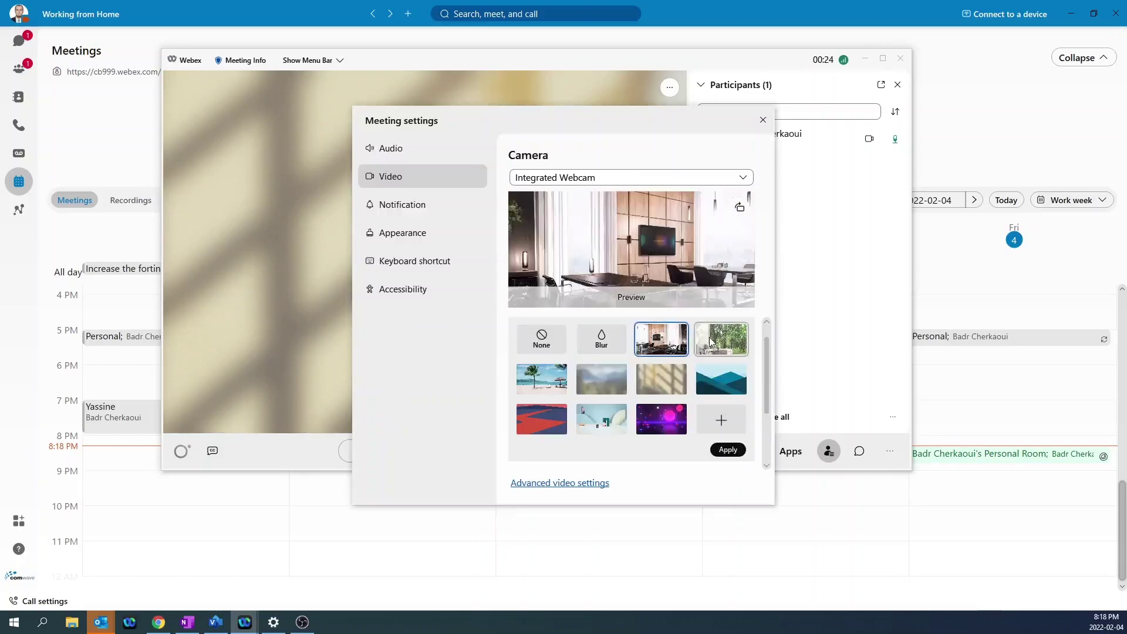
click(729, 450)
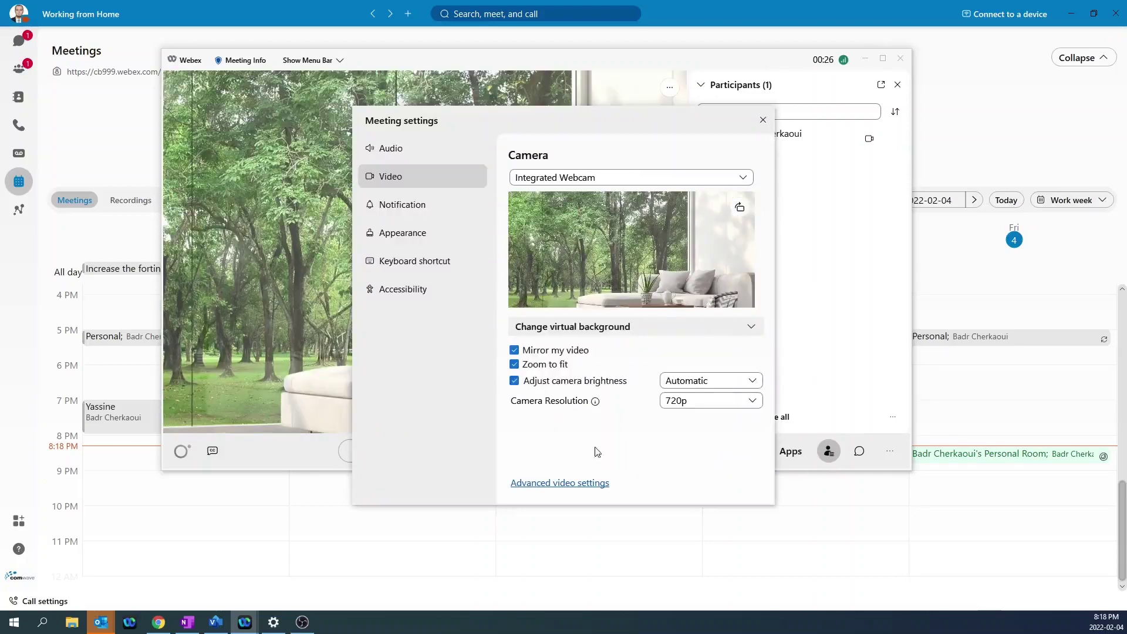
click(763, 121)
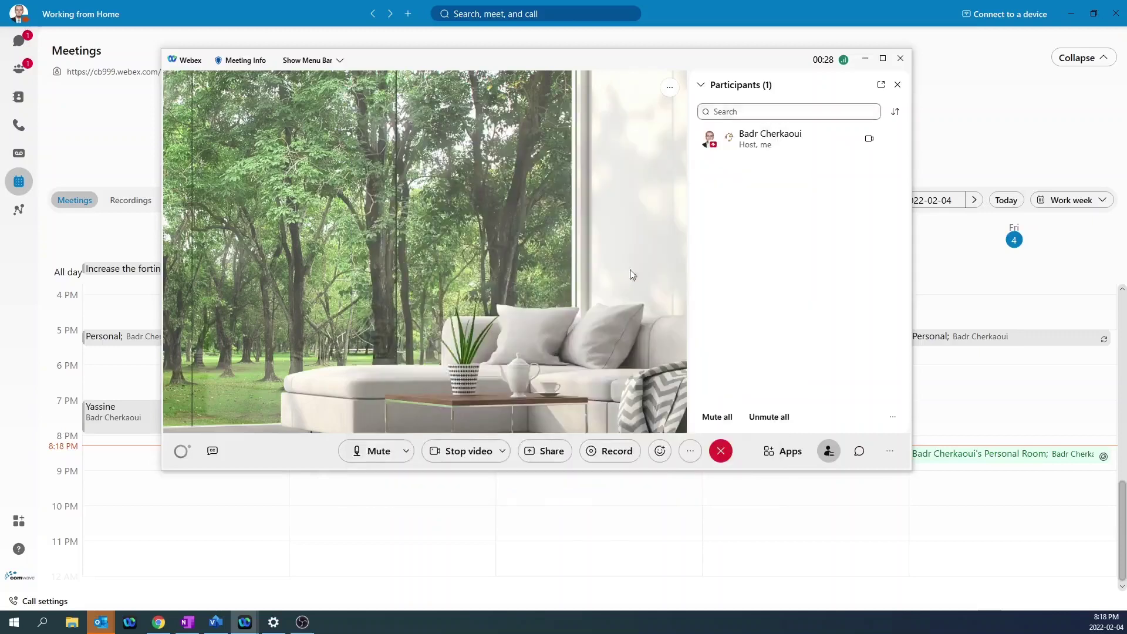
Dismiss the screen-sharing options without sharing, then end the meeting for good.
click(545, 451)
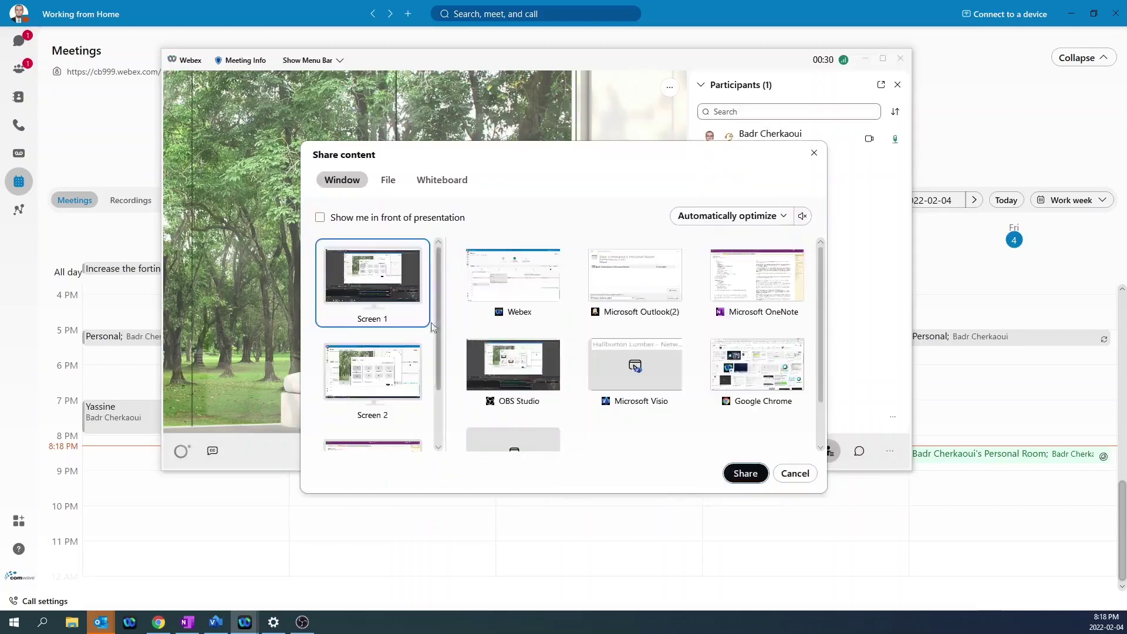
click(797, 473)
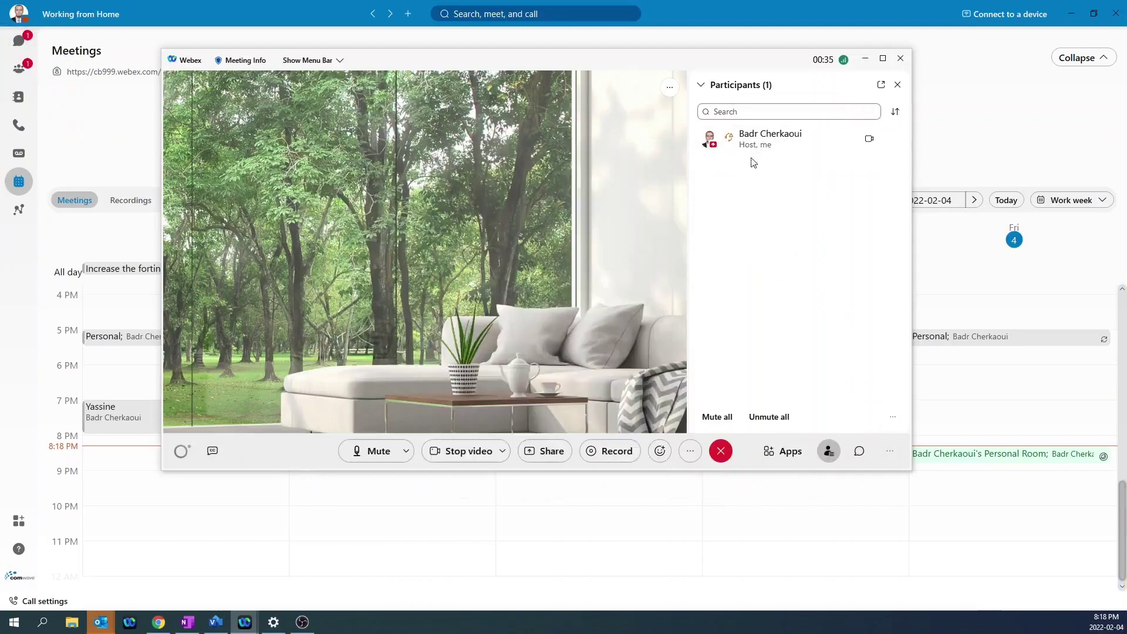
click(722, 457)
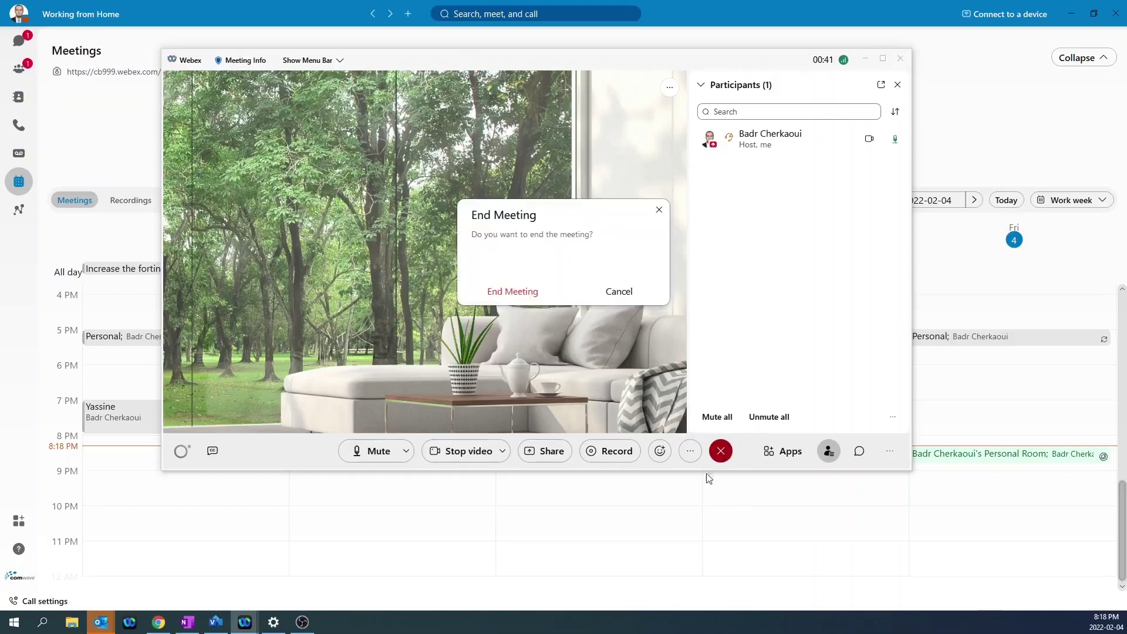
click(513, 289)
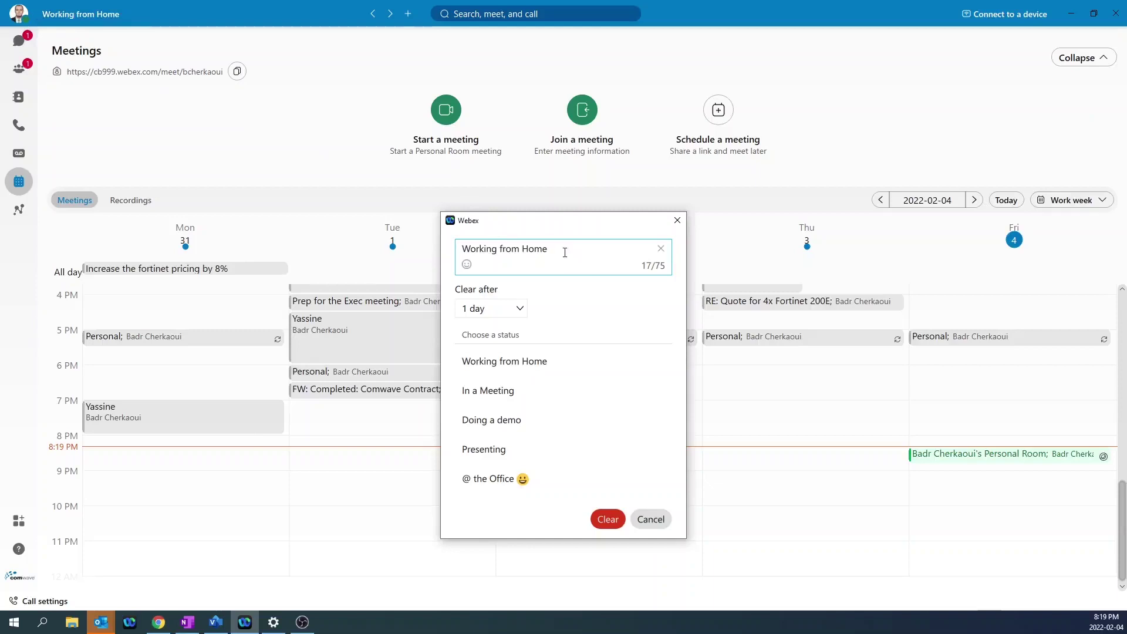
Replace the 'Working from Home' status with the '@ the Office 😃' preset and save it.
drag(573, 253, 454, 240)
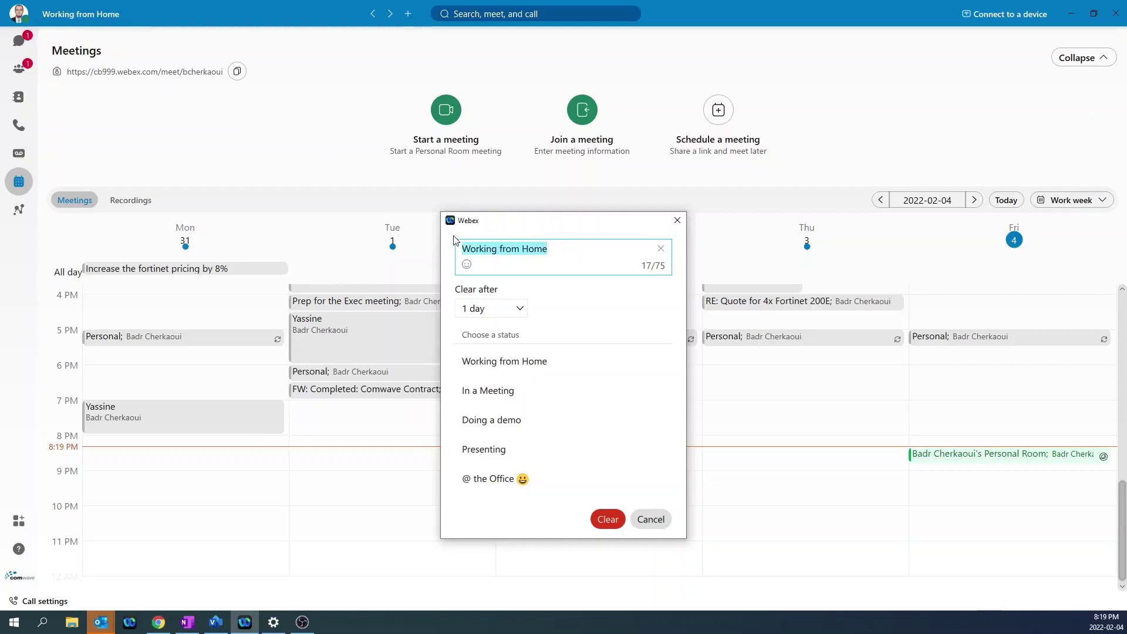
key(BackSpace)
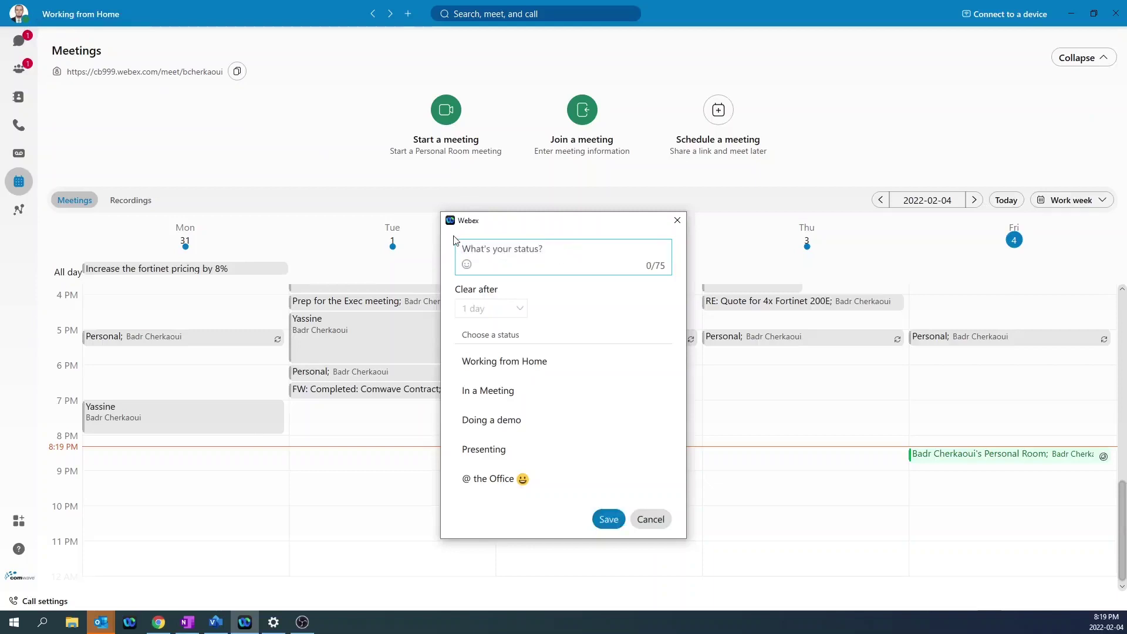
click(492, 480)
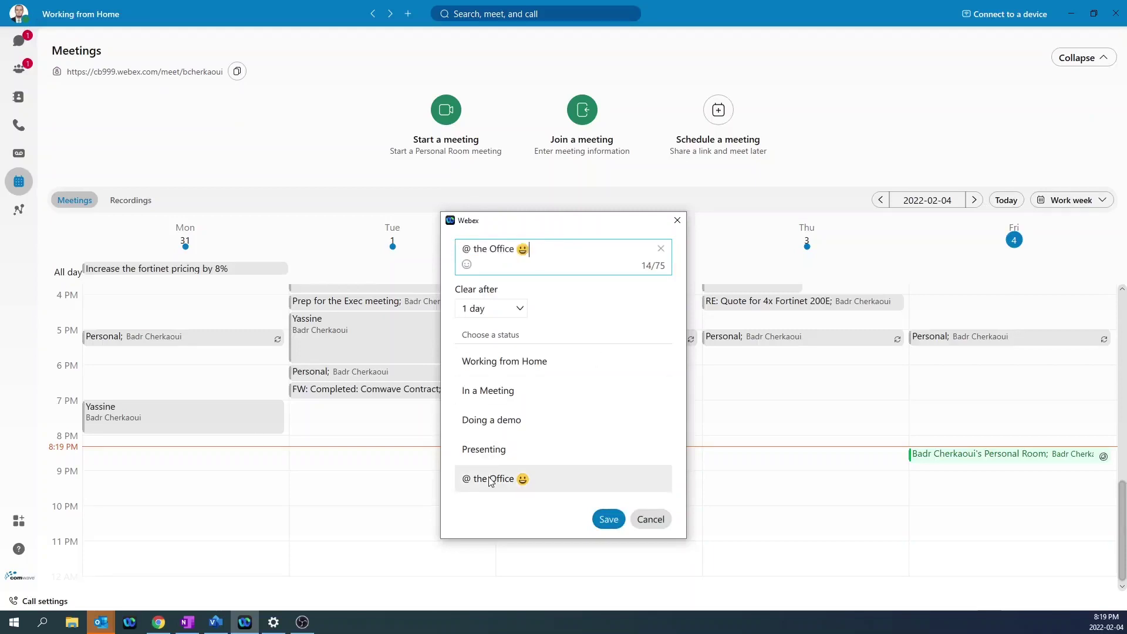
click(609, 520)
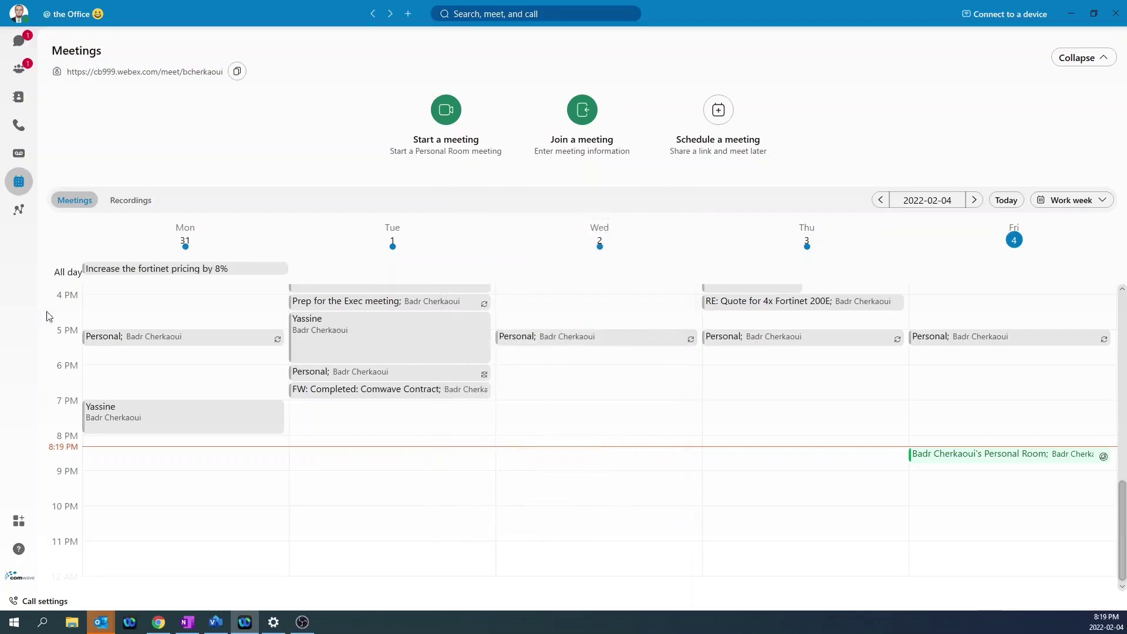
Open Edit profile, cancel changing the picture, save it unchanged, and reopen the profile menu.
click(19, 17)
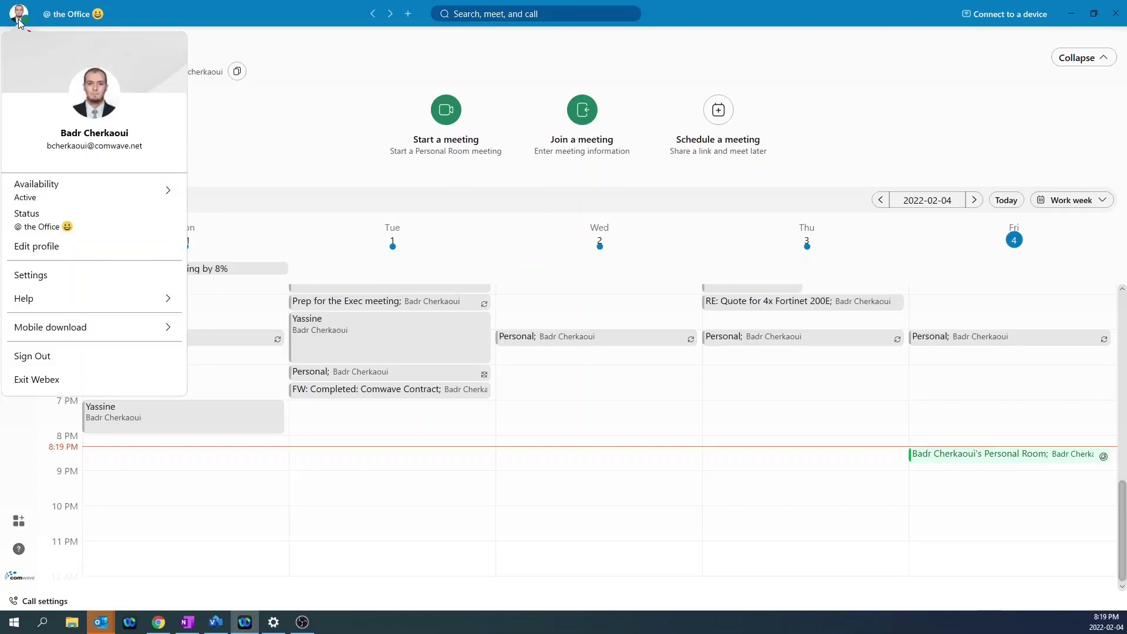
click(40, 247)
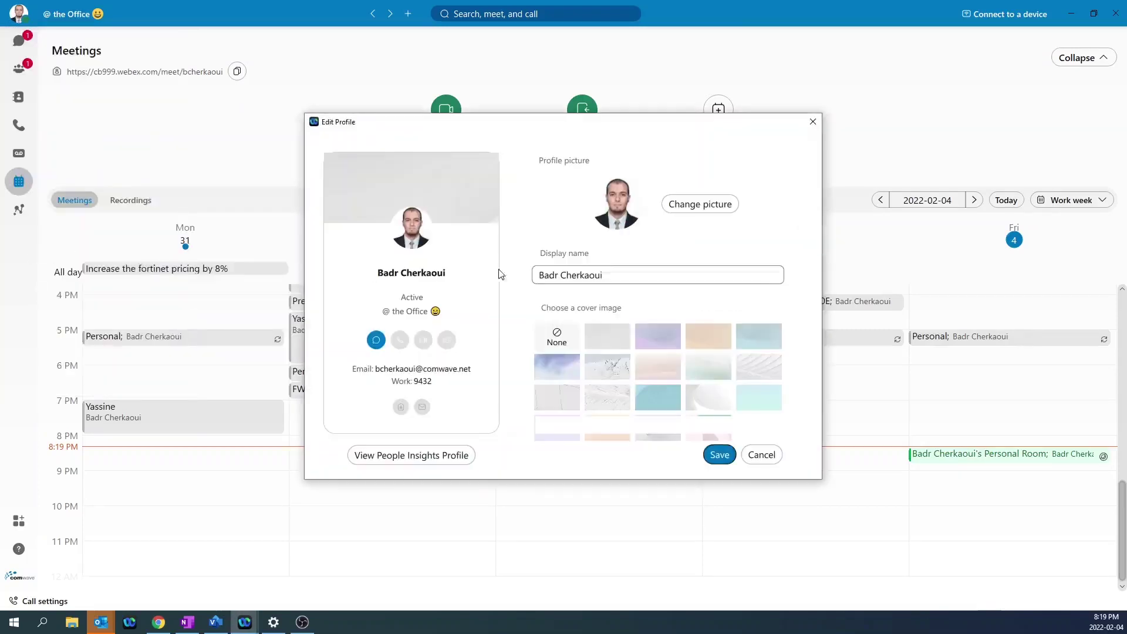
click(710, 212)
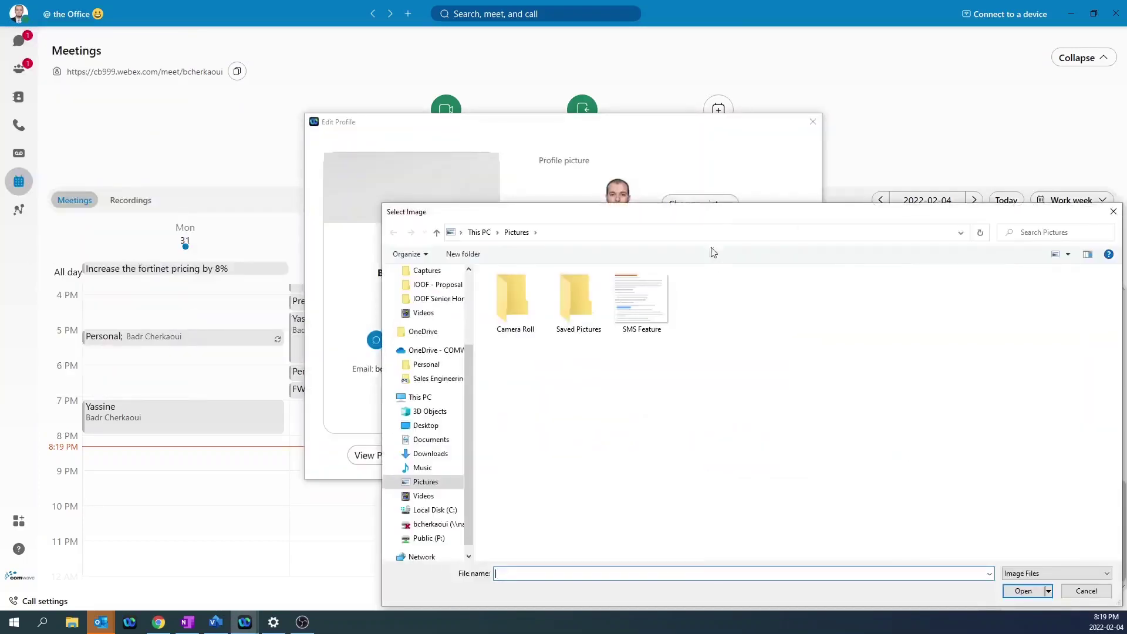
drag(711, 251, 521, 177)
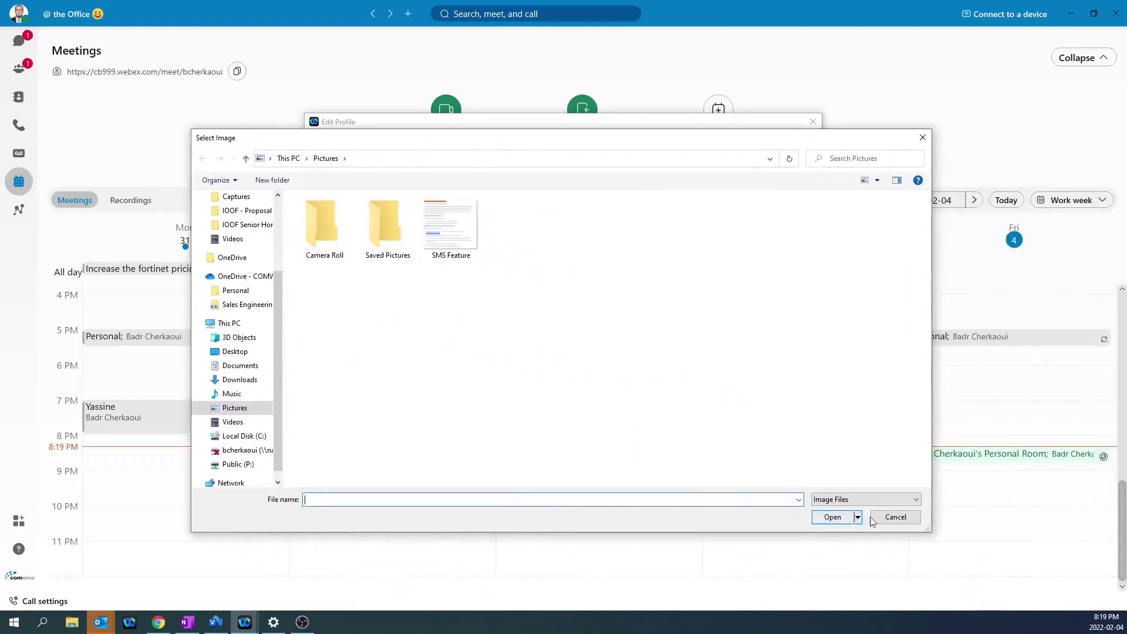
click(896, 517)
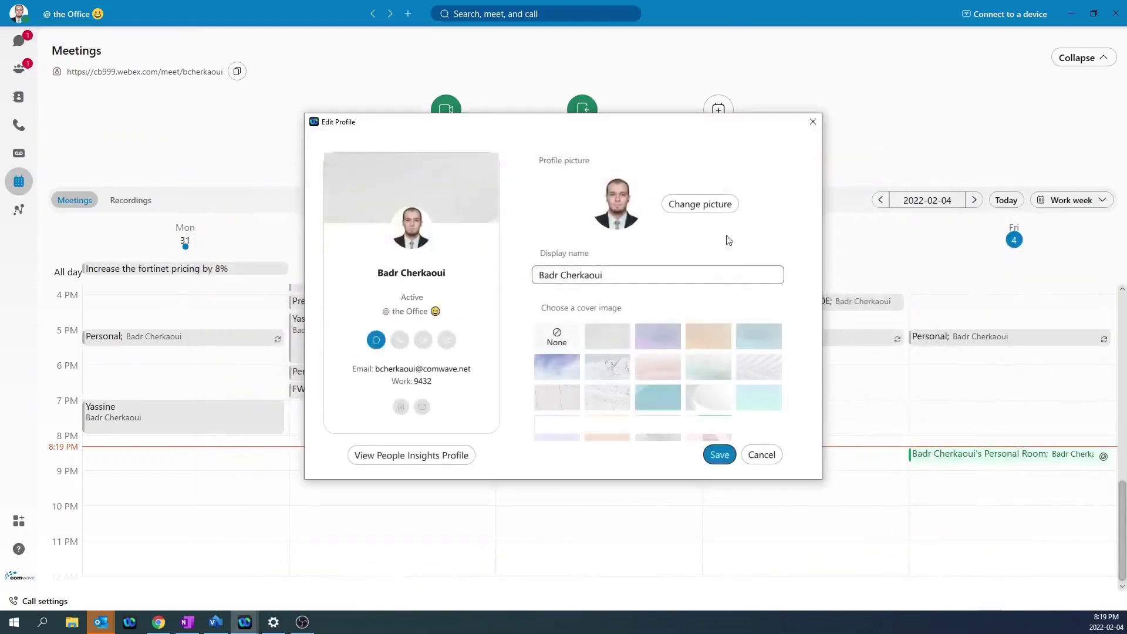
click(720, 455)
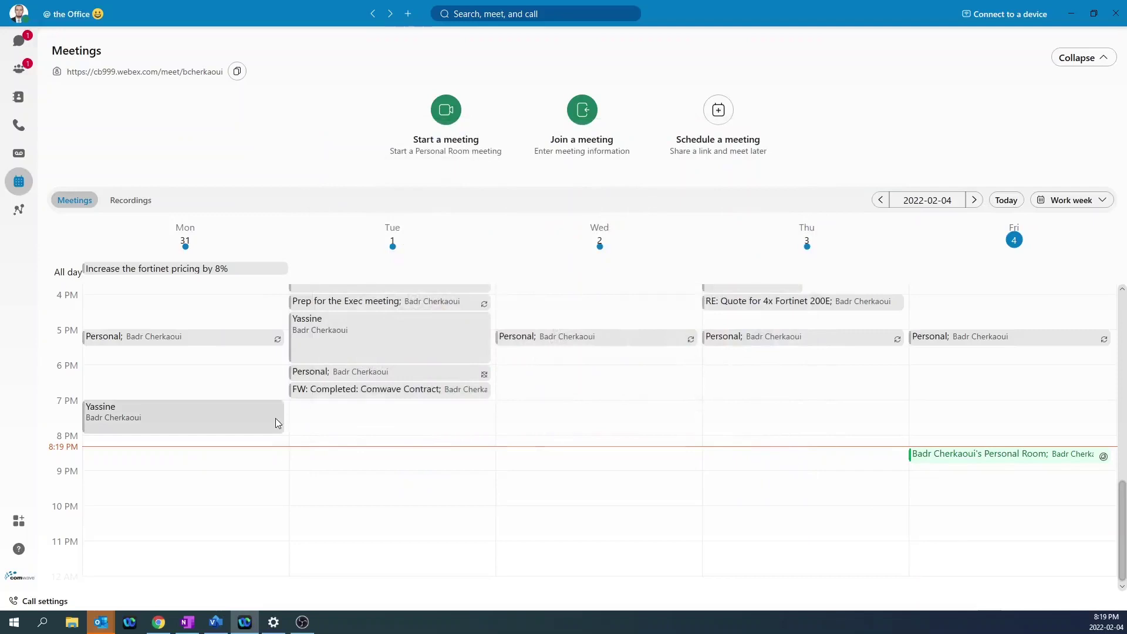
click(20, 14)
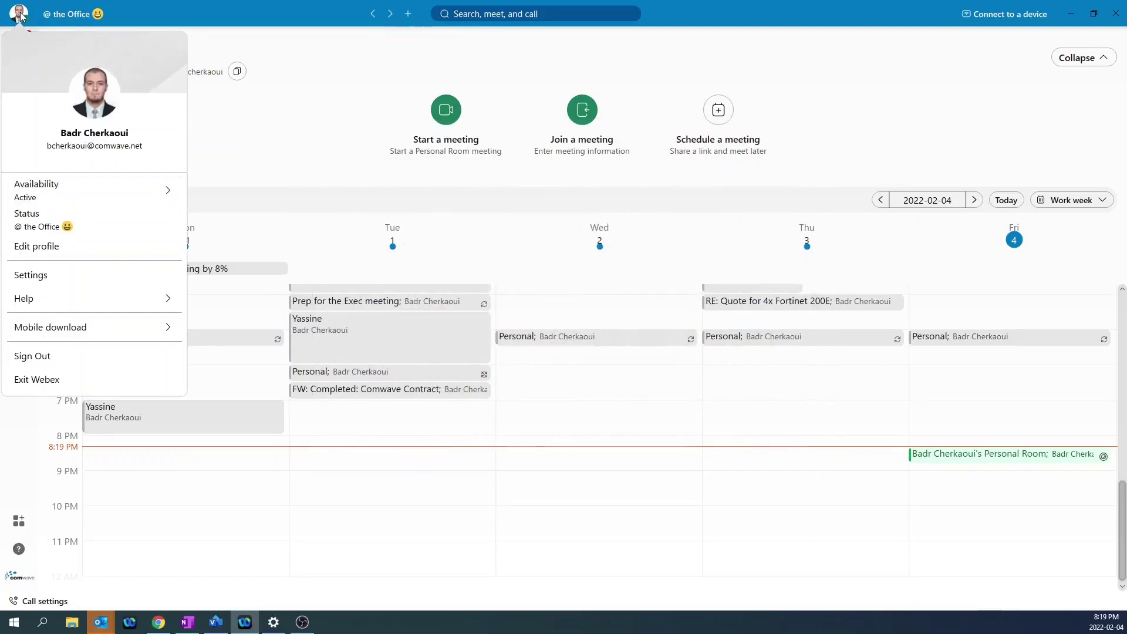
Display the Mobile download QR code from the profile menu, then dismiss the menu.
mouse_move(55, 326)
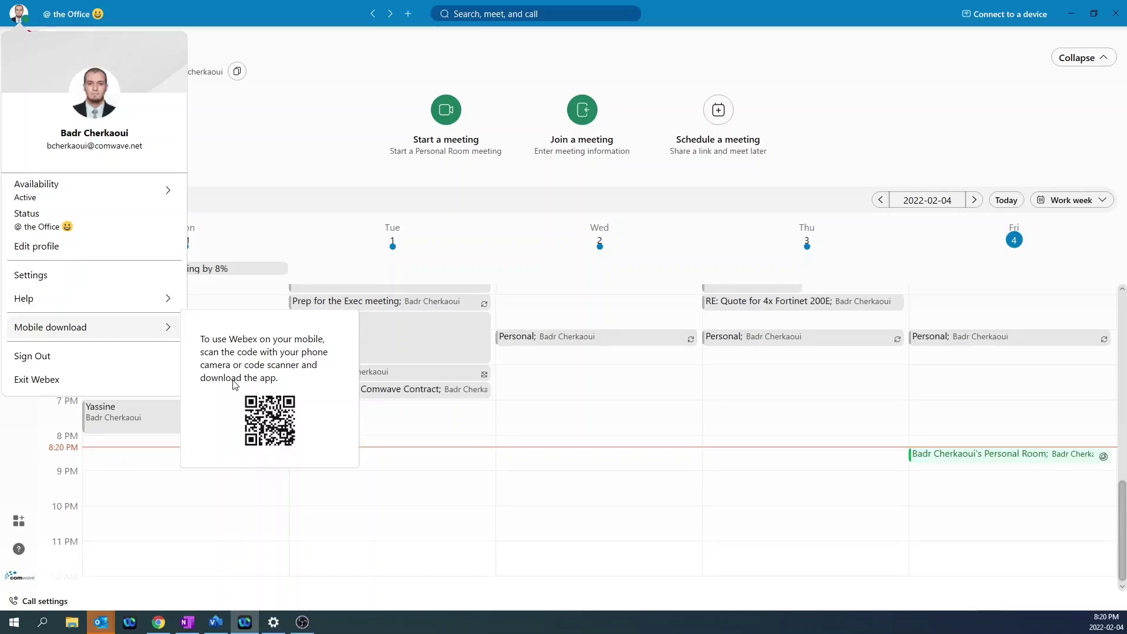
click(481, 438)
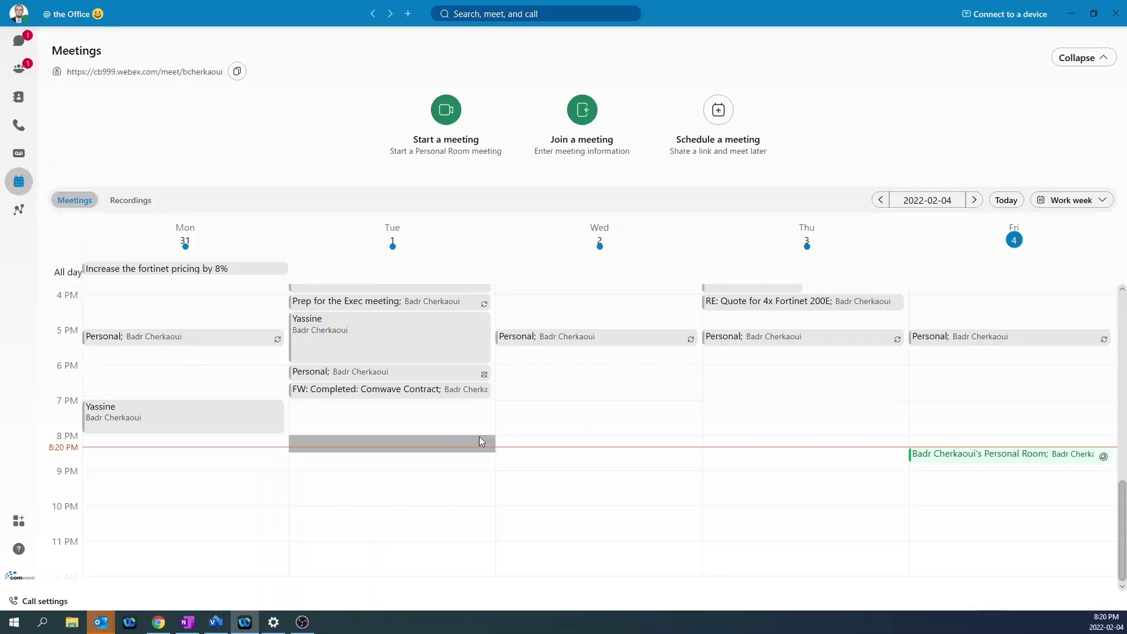
Switch to the Calling page and view a call history entry's contact card.
click(19, 125)
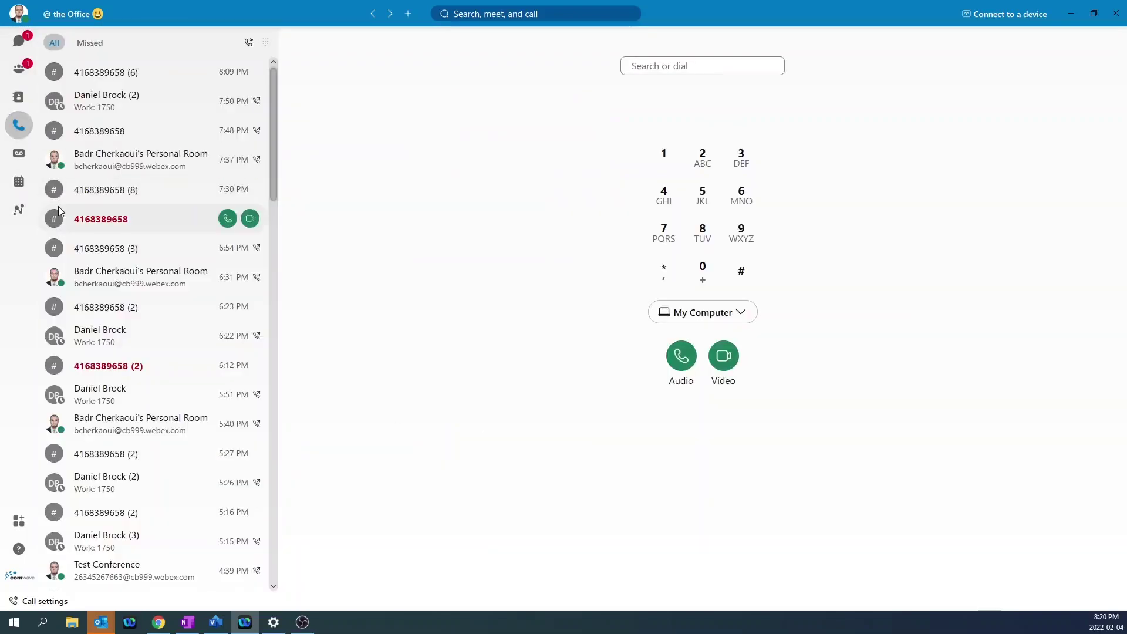
mouse_move(59, 211)
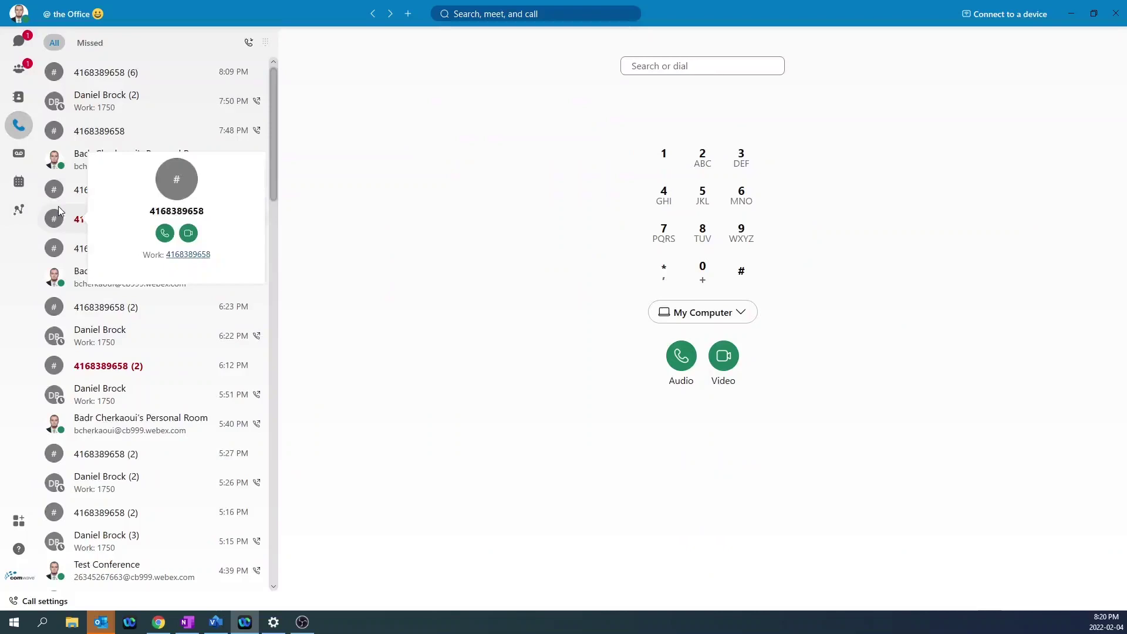